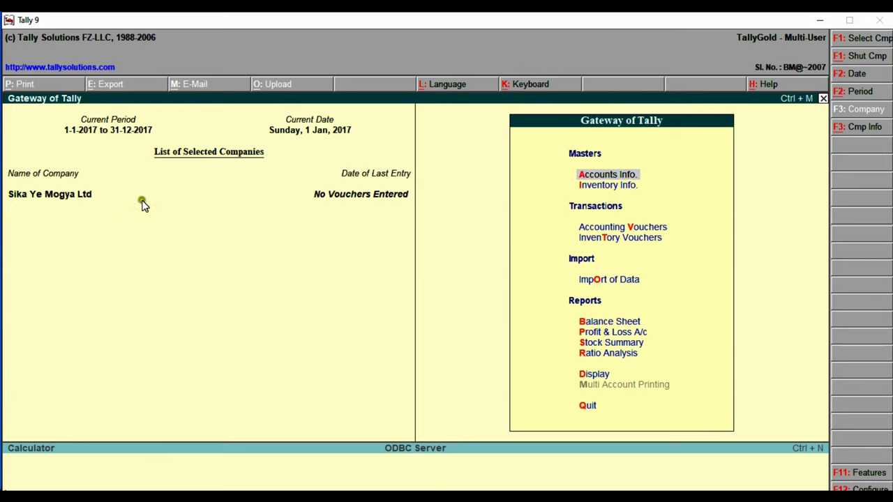
left_click(593, 171)
left_click(584, 183)
left_click(601, 186)
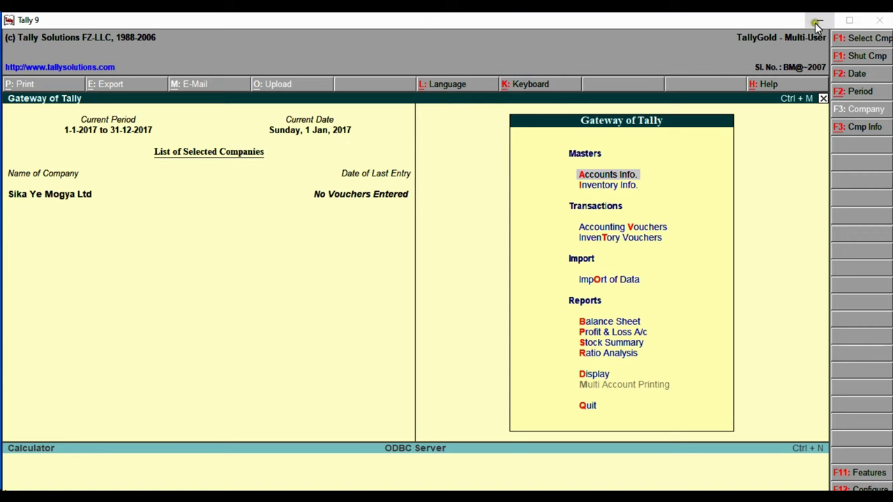
left_click(583, 208)
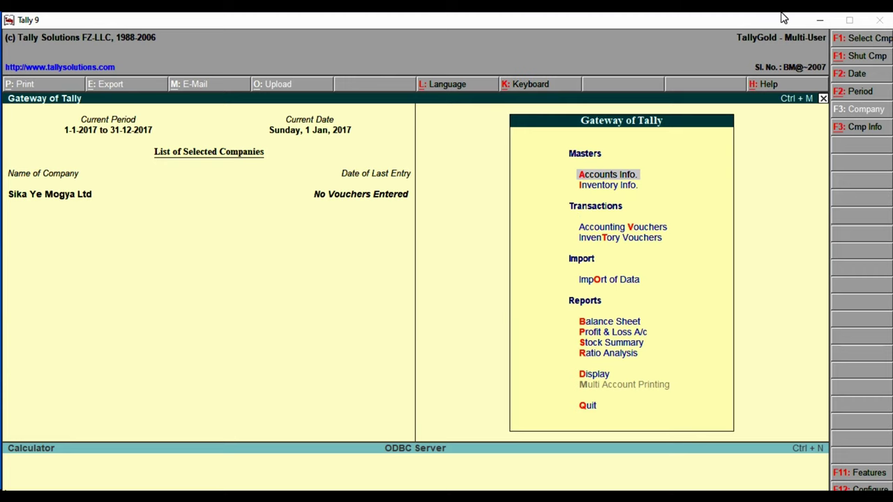
- Switch to Adobe Acrobat Reader and select the company-creation instructions for Sika Ye Mogya Ltd in CASE - Tally 1.pdf
left_click(815, 19)
left_click(815, 21)
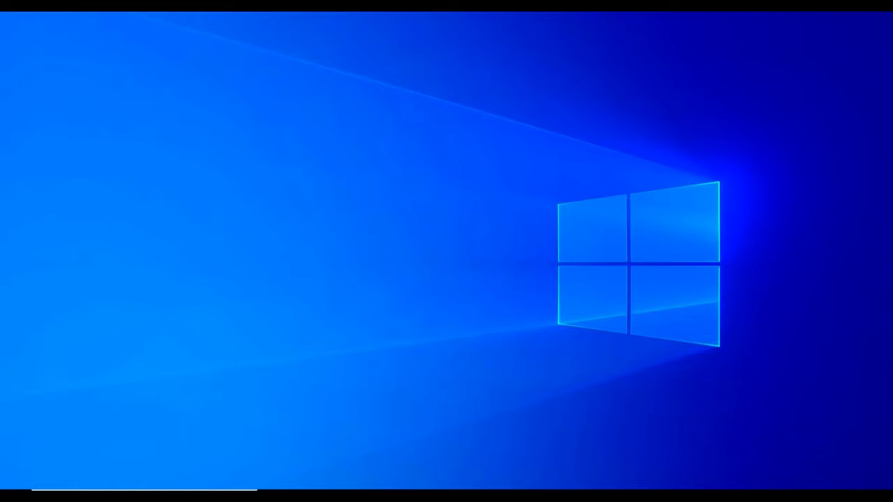
left_click(618, 467)
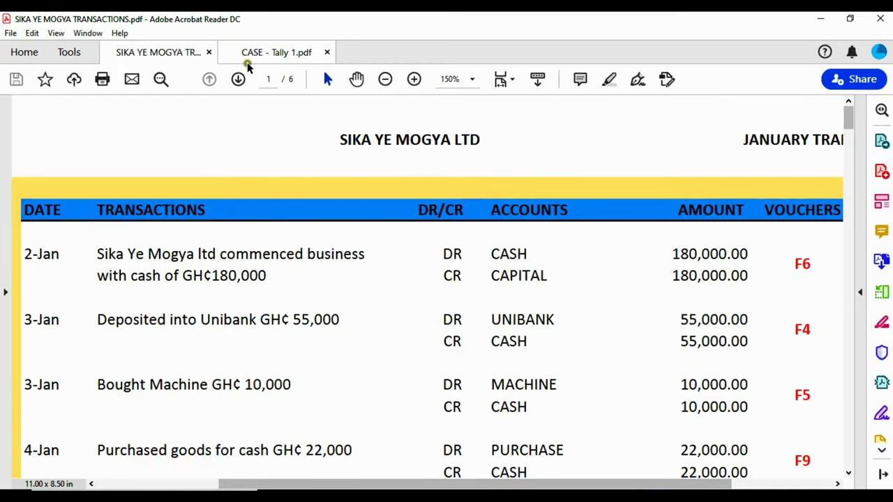
left_click(252, 53)
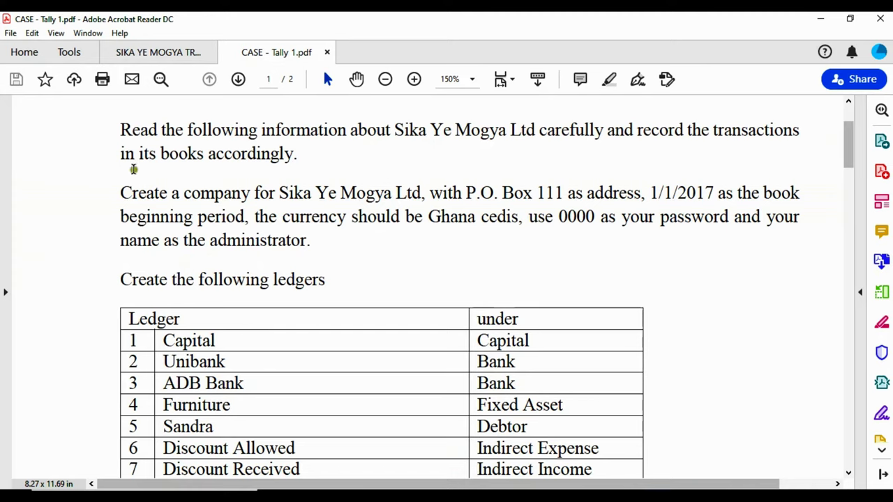
scroll(133, 168, "down", 1)
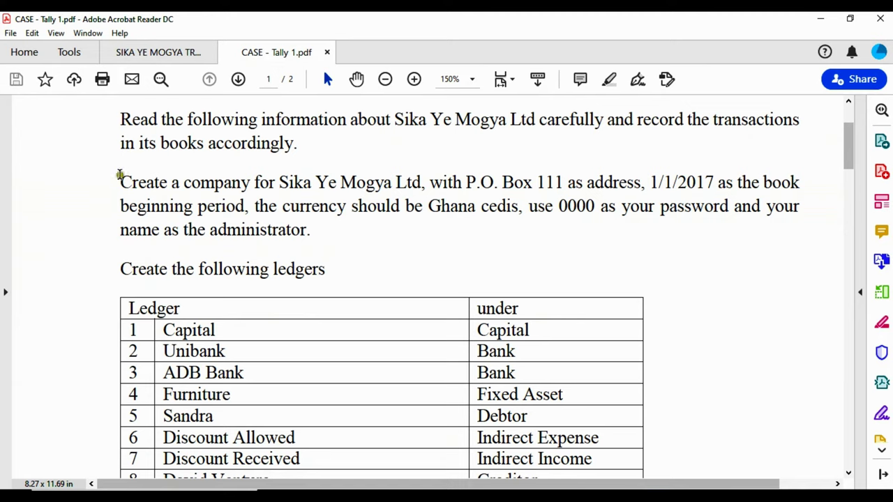
left_click_drag(119, 180, 300, 231)
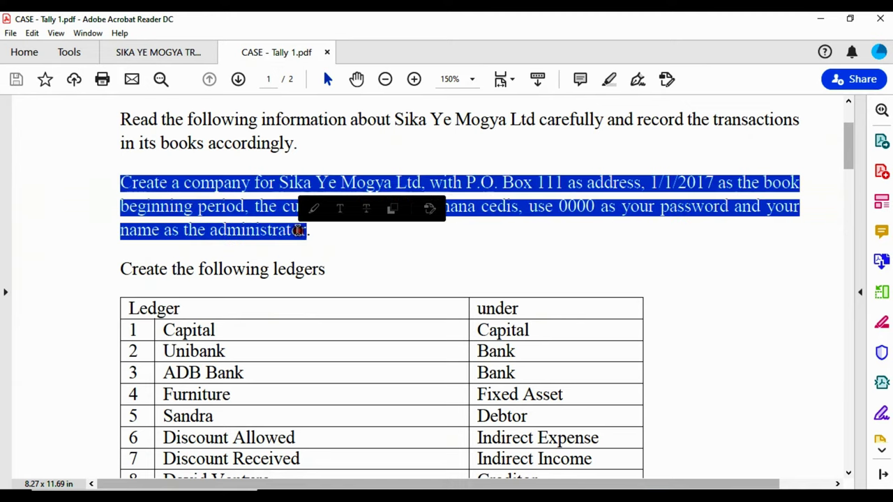
- Highlight the line "Create the following ledgers" in yellow above the ledger table
scroll(201, 231, "down", 3)
scroll(200, 230, "down", 2)
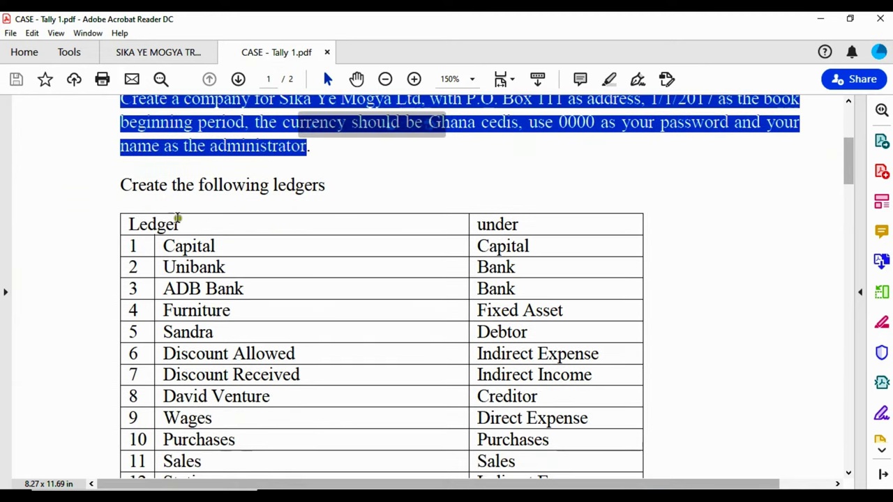
scroll(170, 209, "down", 1)
left_click_drag(122, 162, 335, 178)
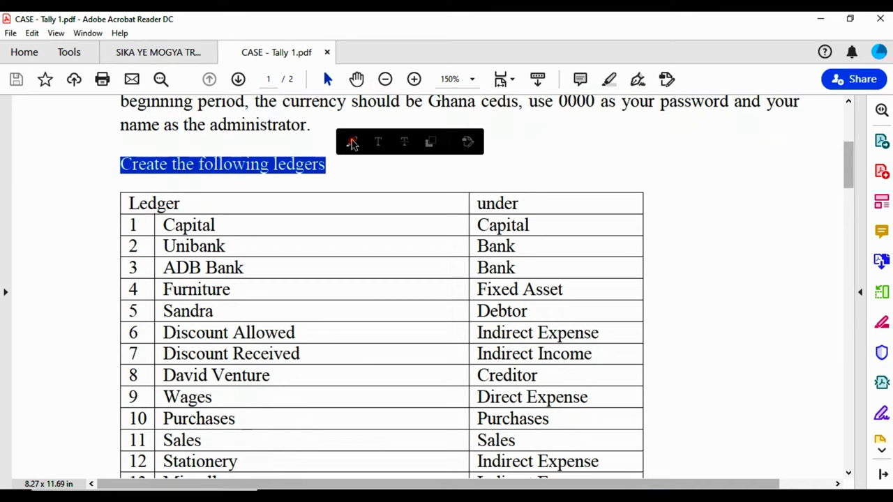
left_click(294, 191)
- Look over the whole table of ledgers to create and the groups they belong under
scroll(294, 191, "down", 2)
scroll(293, 192, "down", 1)
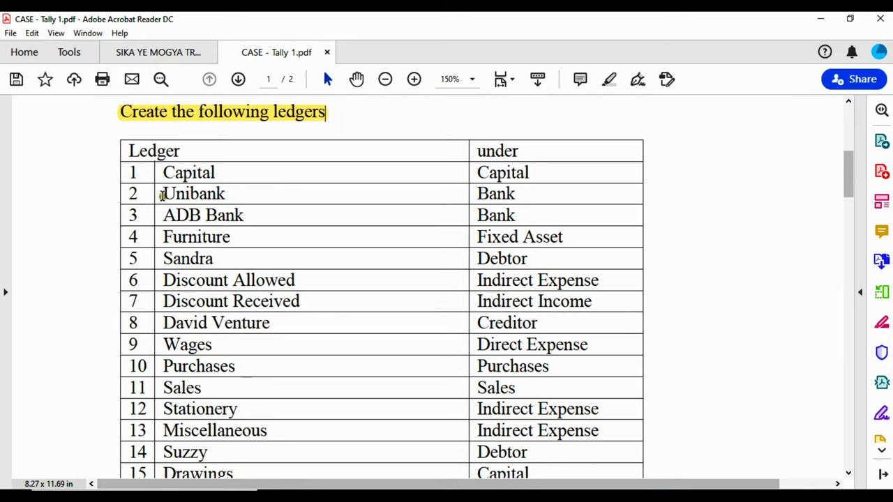
scroll(180, 188, "down", 3)
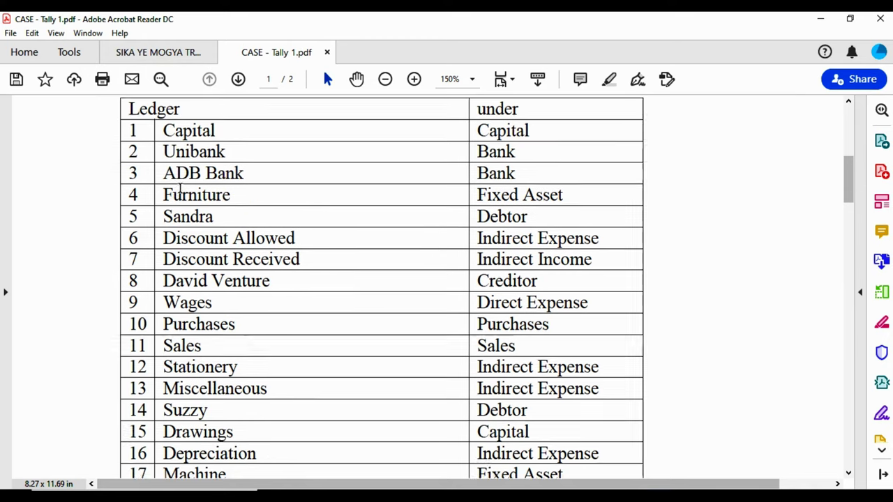
scroll(180, 189, "down", 5)
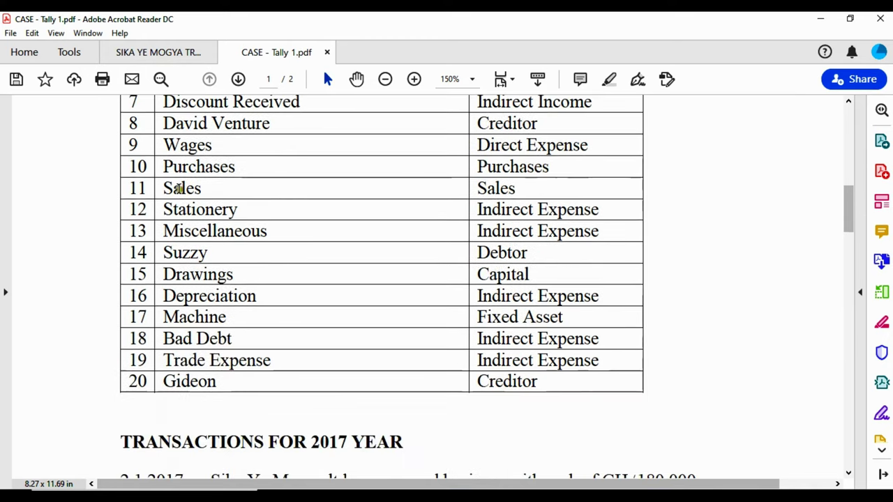
scroll(178, 189, "up", 3)
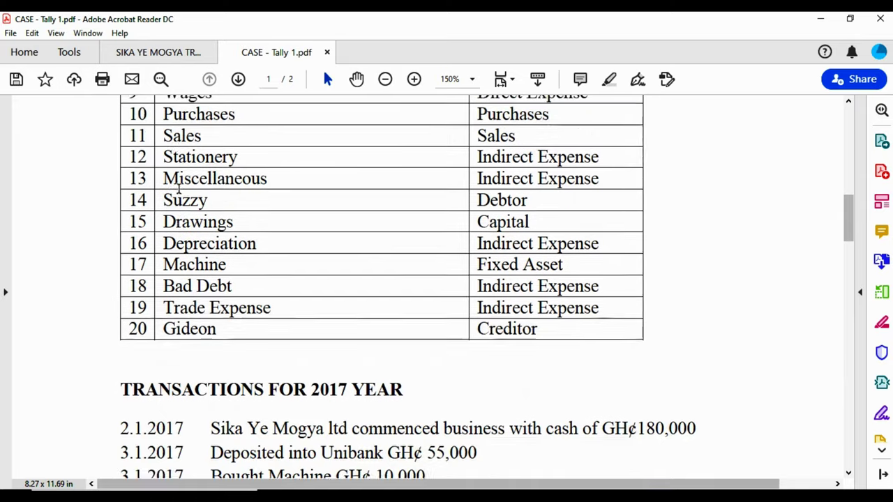
scroll(178, 188, "up", 4)
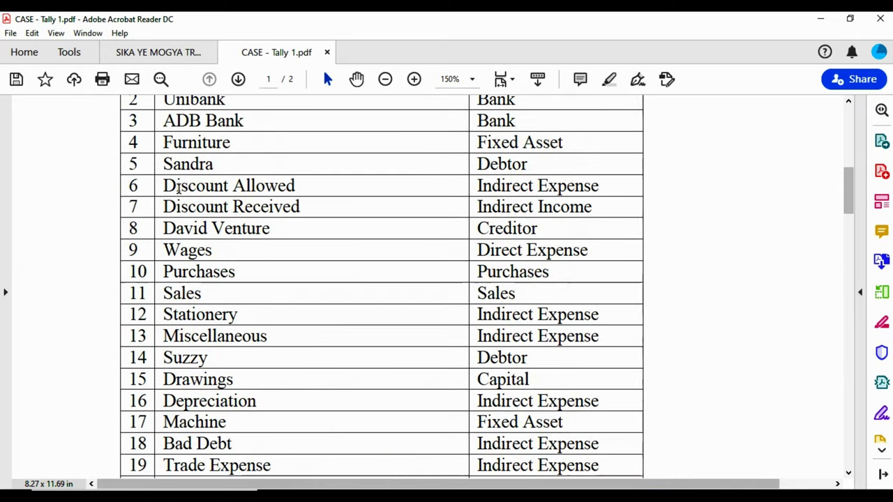
scroll(178, 188, "up", 2)
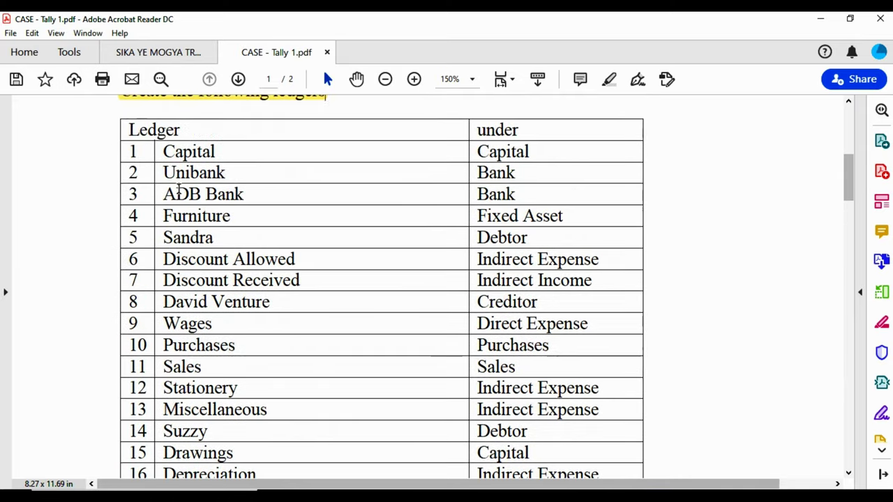
scroll(178, 187, "up", 1)
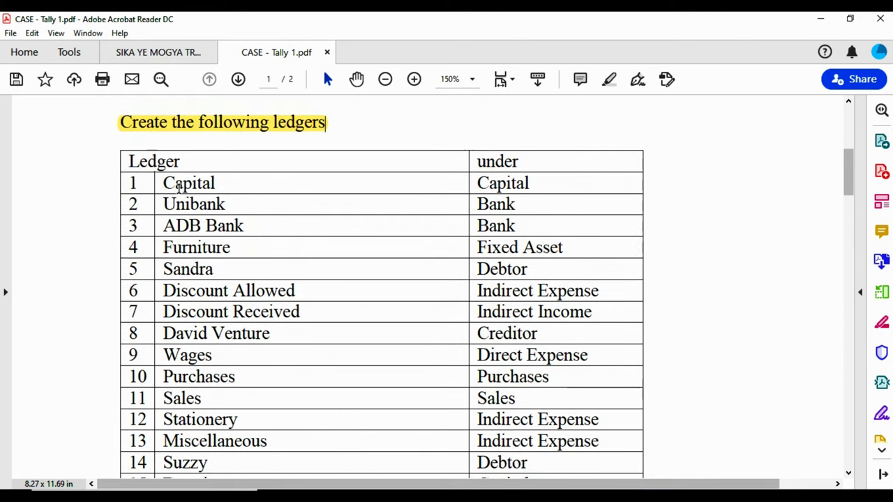
- Select the first ledger name, Capital, and read through each remaining ledger down to entry 20
left_click_drag(165, 183, 218, 189)
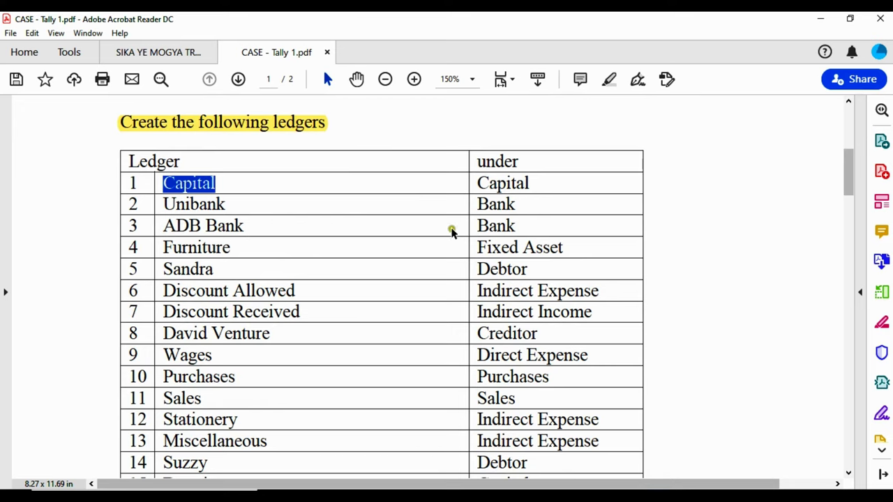
scroll(429, 239, "down", 2)
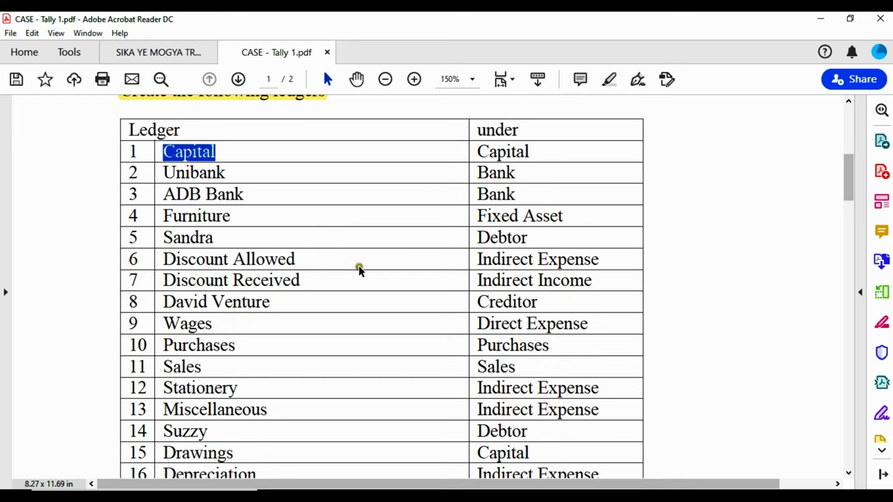
scroll(301, 275, "down", 1)
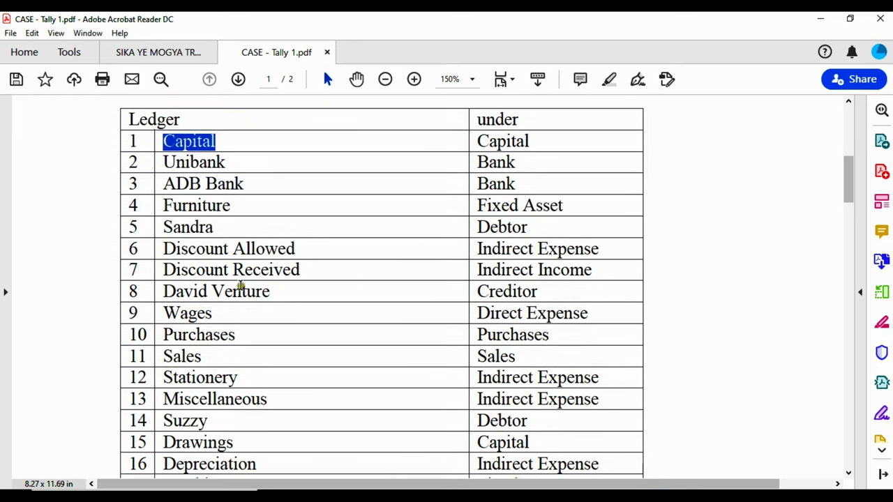
scroll(240, 286, "down", 1)
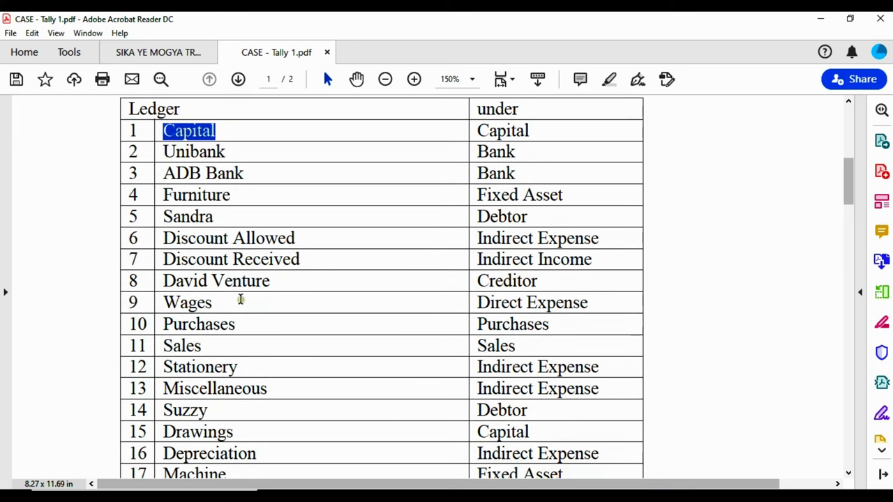
scroll(223, 307, "down", 1)
scroll(195, 333, "down", 1)
scroll(195, 333, "down", 1)
scroll(192, 340, "down", 1)
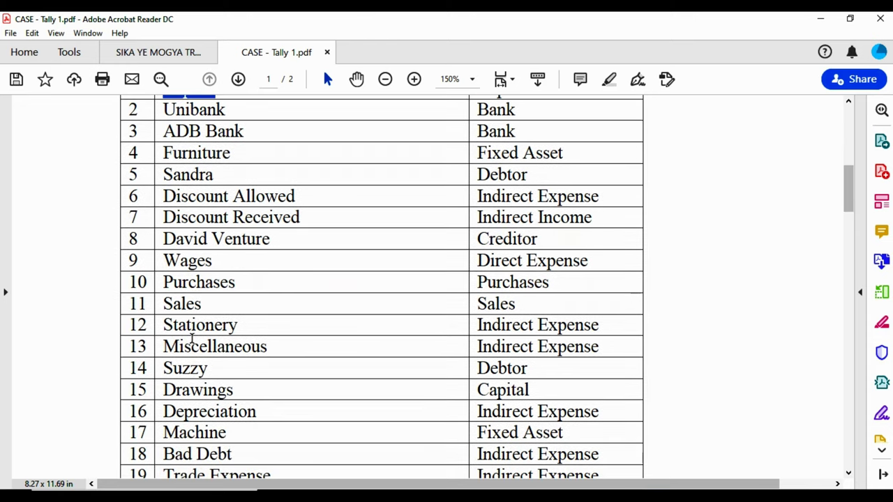
scroll(197, 355, "down", 2)
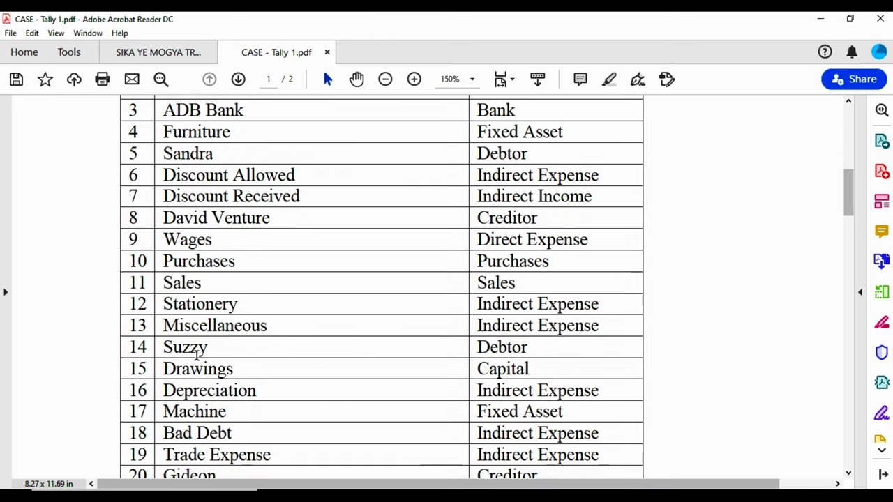
scroll(241, 346, "down", 2)
scroll(237, 352, "down", 2)
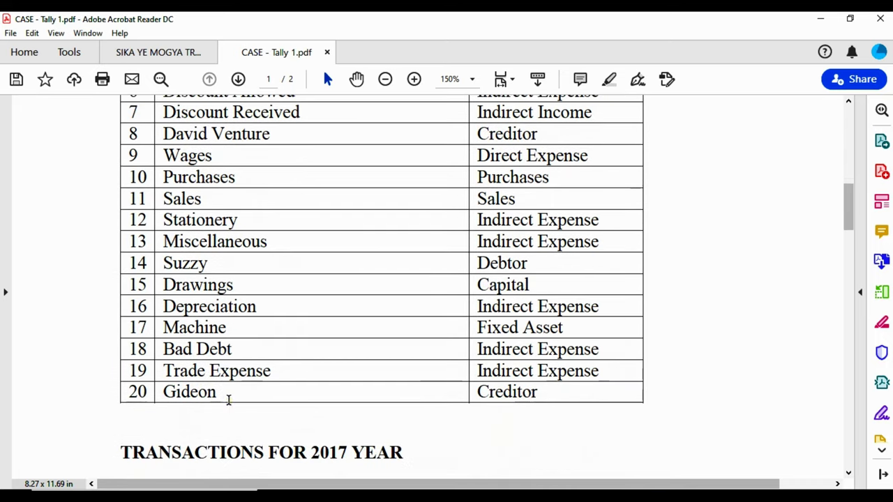
scroll(228, 399, "up", 6)
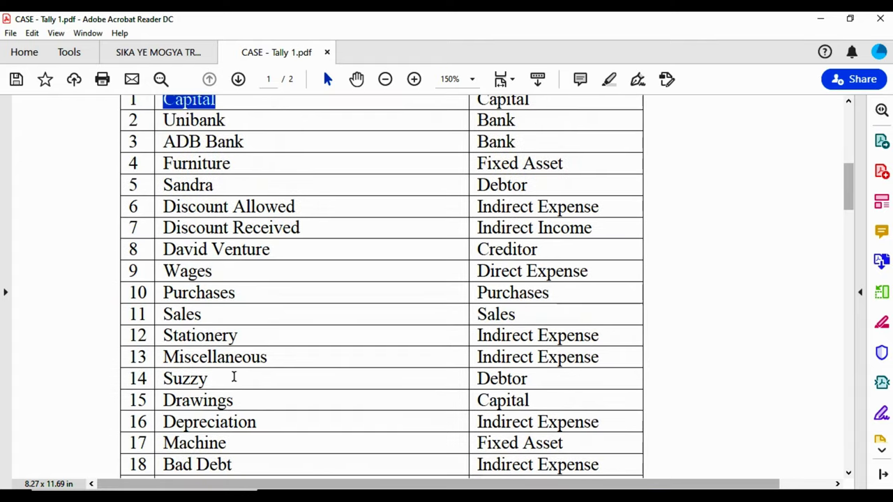
scroll(234, 377, "up", 2)
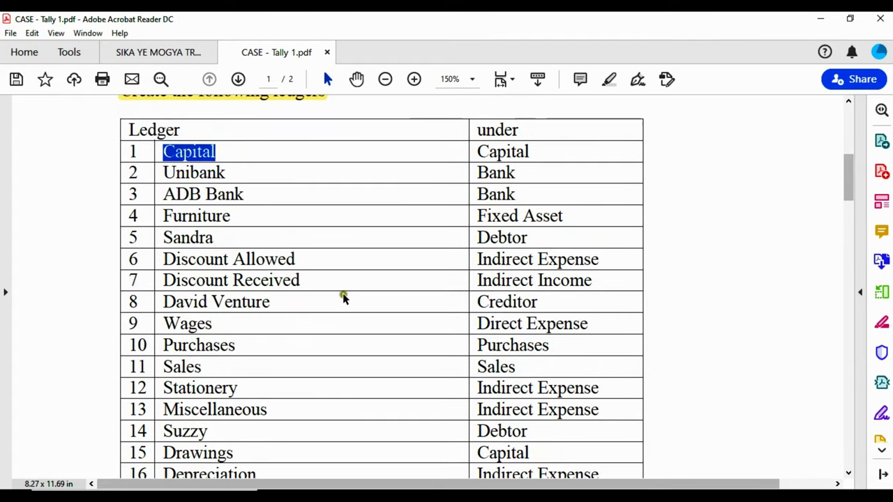
scroll(412, 254, "up", 1)
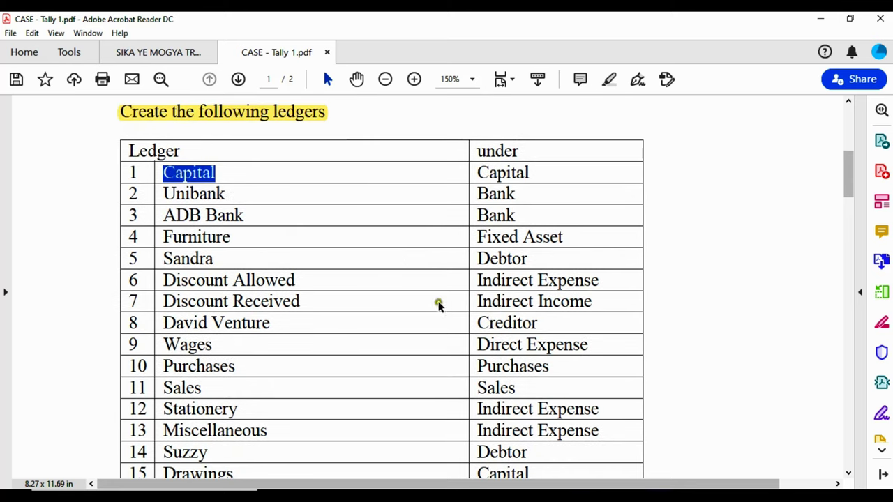
- Switch back to Tally 9 and open the creation form for a single ledger from the accounts information
key("alt+Tab")
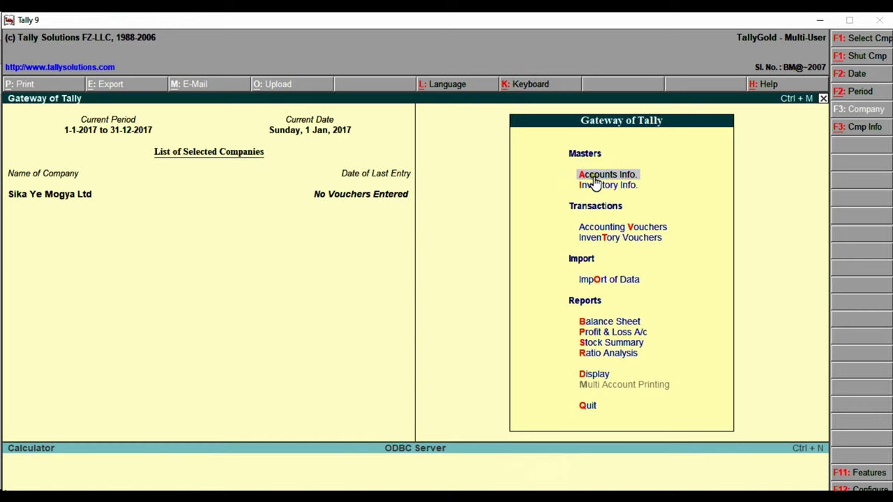
key("Return")
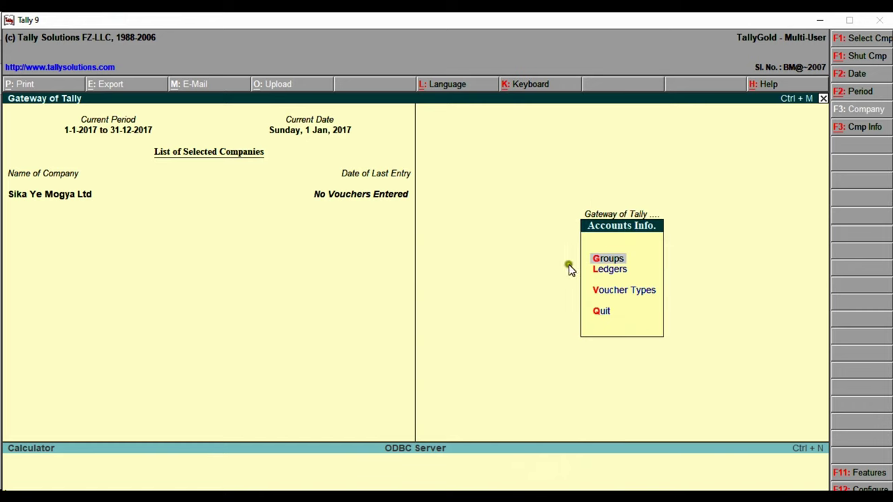
left_click(609, 272)
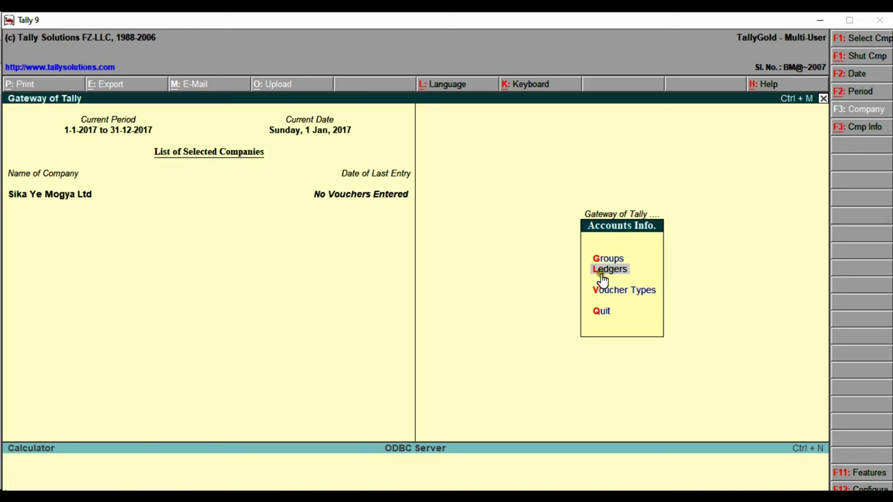
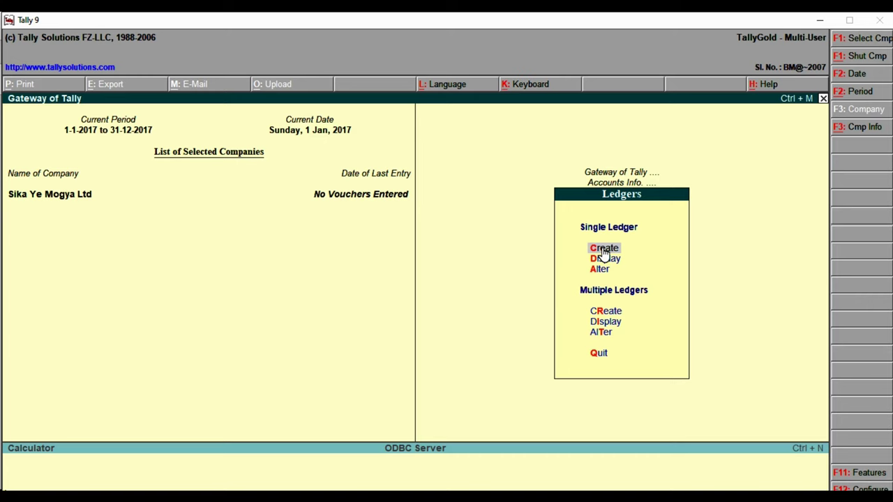
left_click(604, 251)
left_click(598, 251)
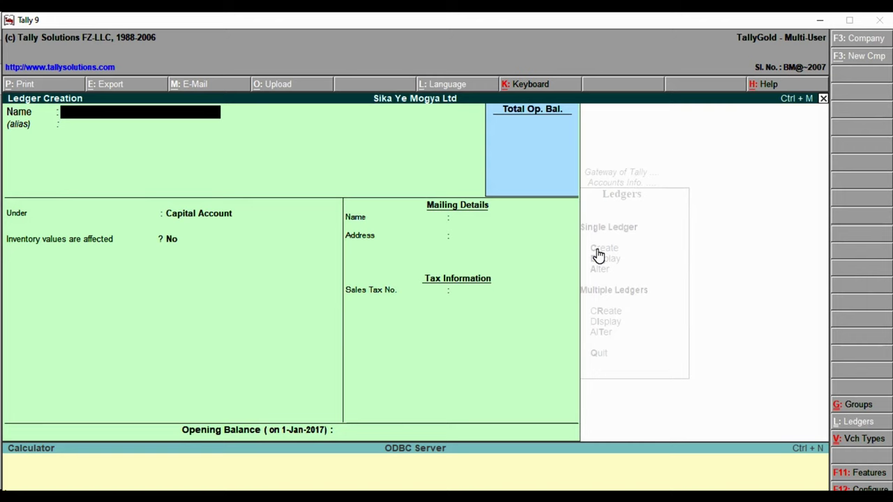
- Name the new ledger Capital and give it the alias C
type("Capital")
key("Return")
type("C")
key("Return")
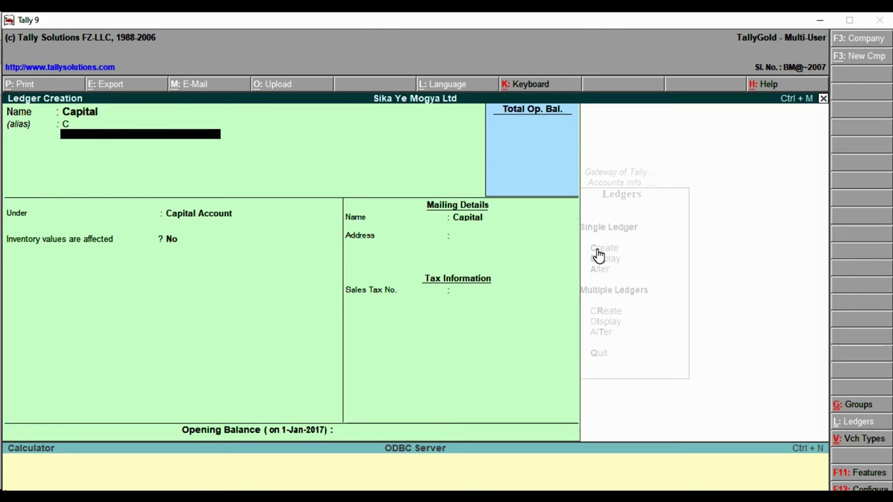
key("Return")
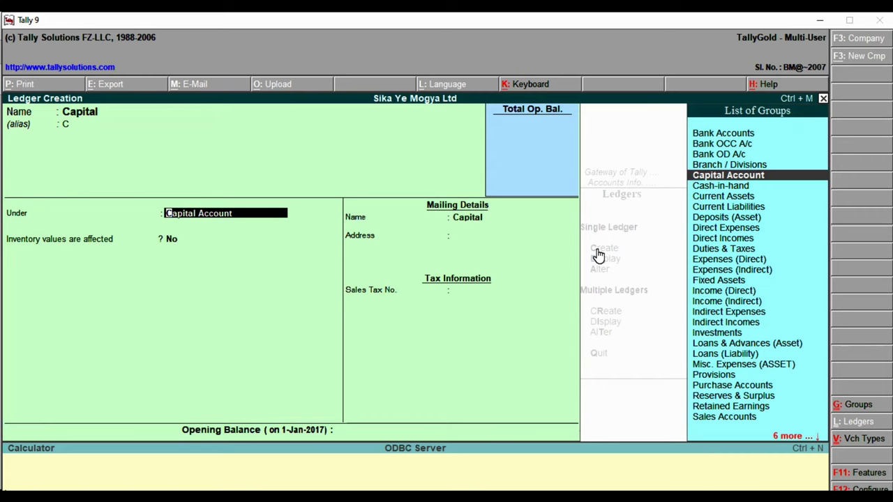
- Place the Capital ledger under Capital Account, leave inventory values unaffected and the opening balance blank, and save it
key("Return")
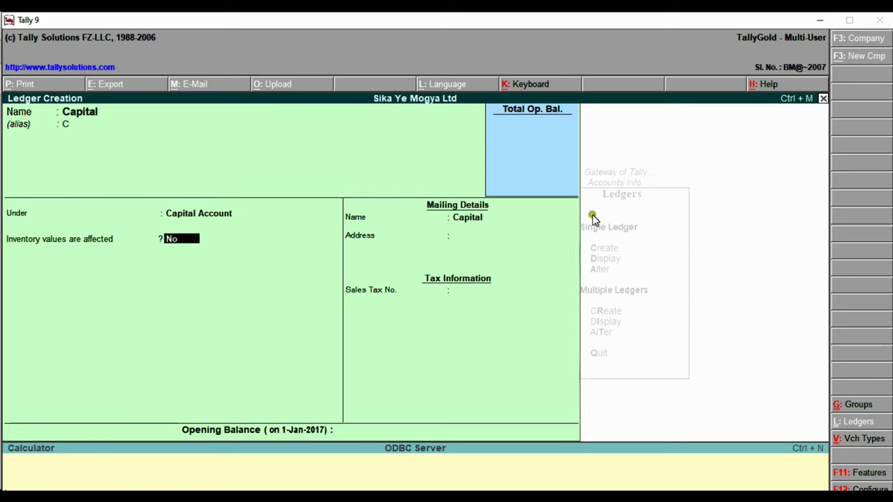
key("Return")
key("Return")
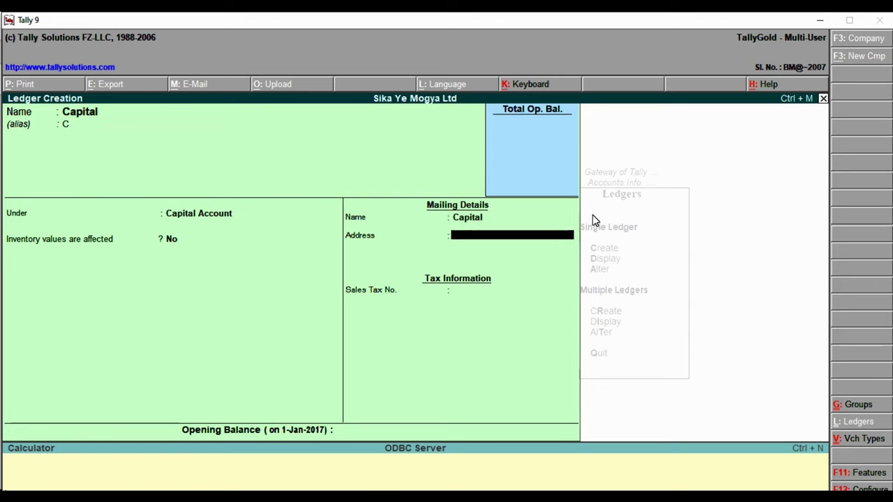
key("Return")
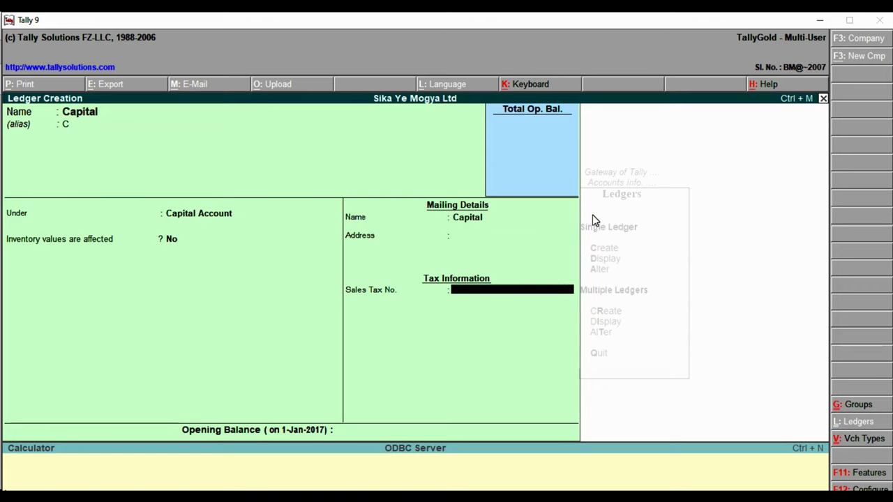
key("Return")
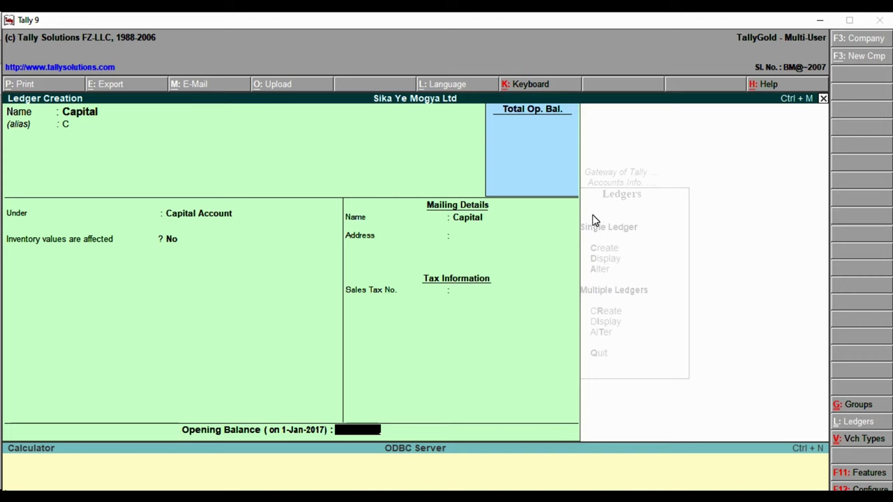
key("Return")
key("Return")
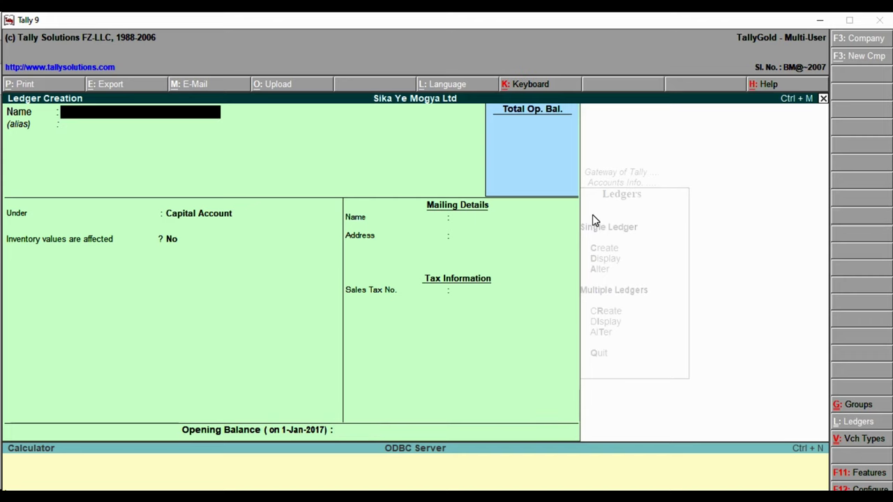
- Name the new ledger Unibank and give it the alias Uni
type("Unibank")
key("Return")
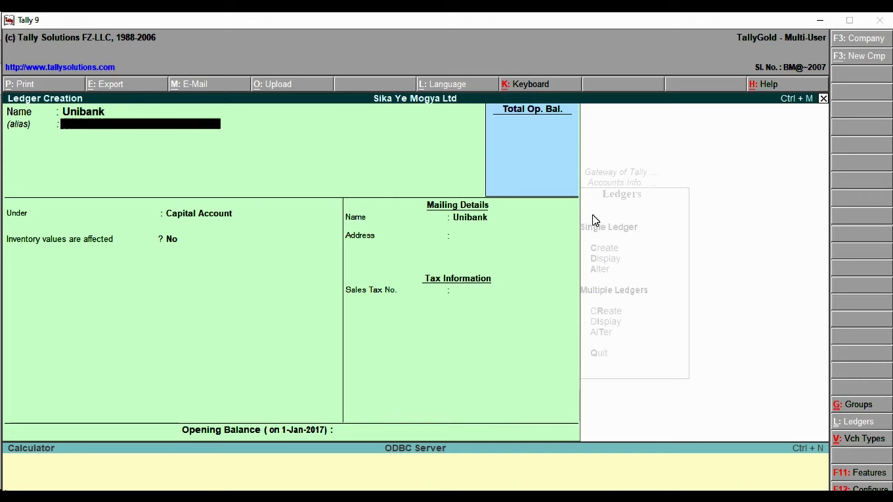
type("Un")
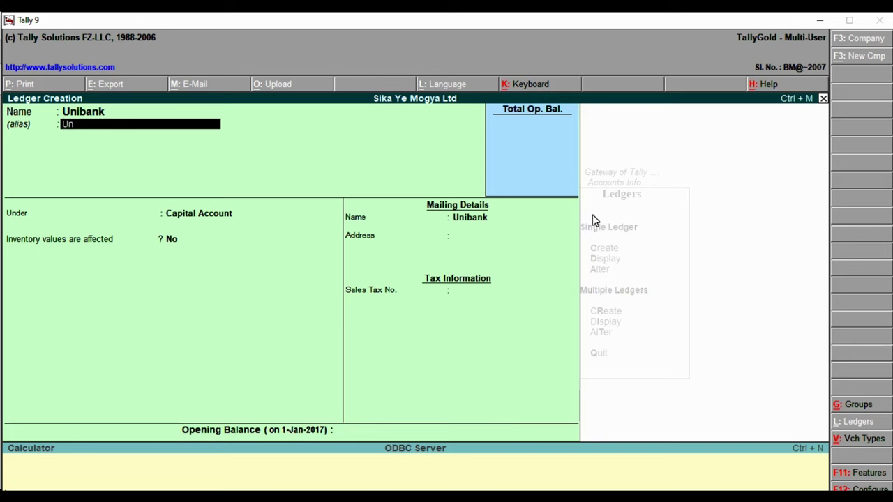
type("i")
key("Return")
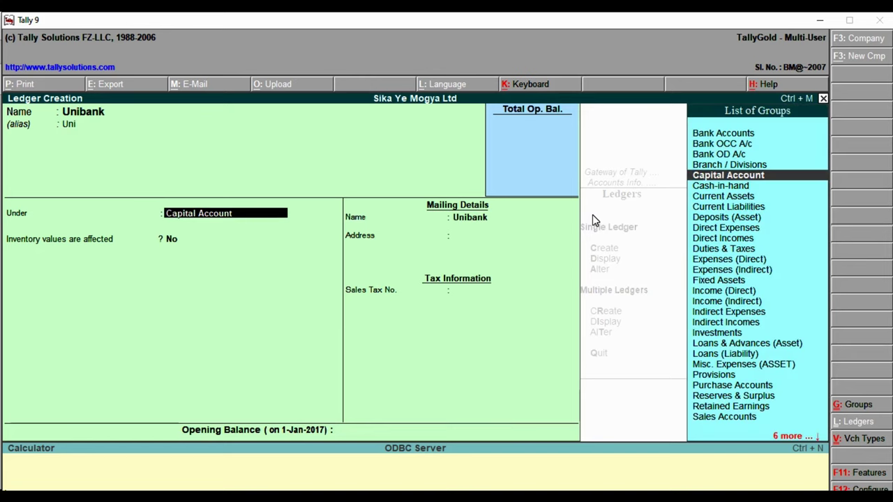
- Place the Unibank ledger under Bank Accounts, keep 1-Jan-2017 as the reconciliation date, and save it without an opening balance
type("Ban")
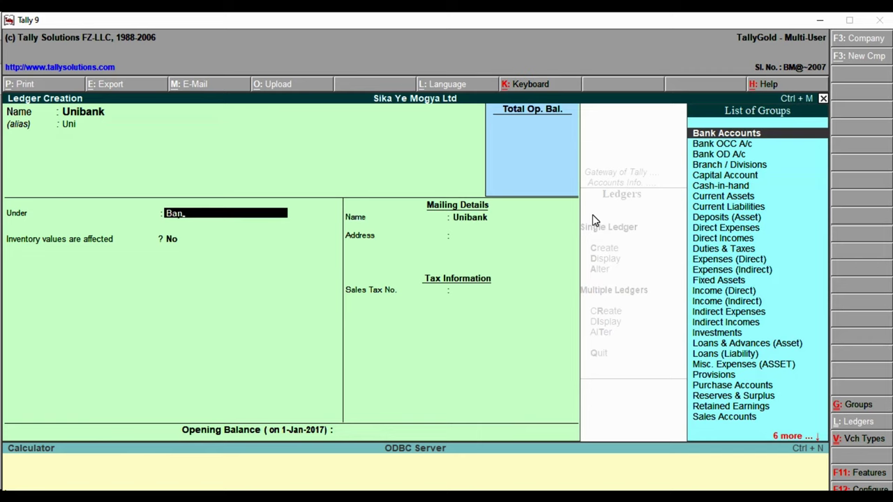
key("Return")
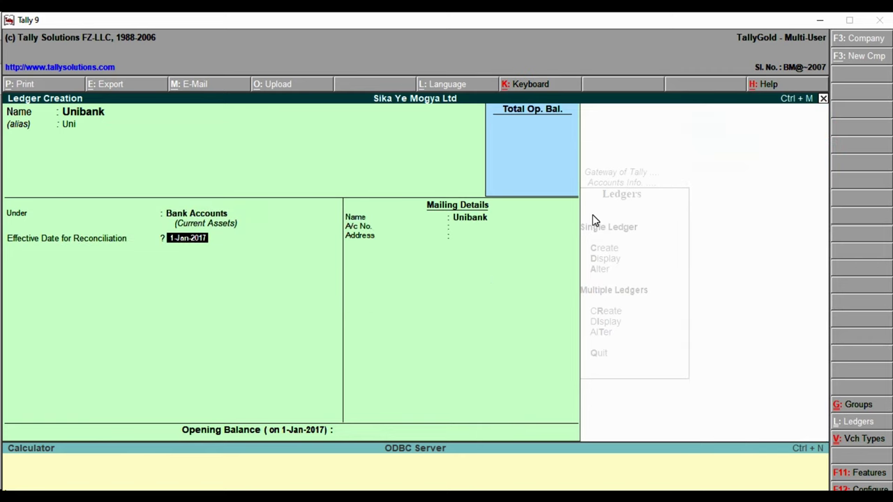
key("Return")
key("Return")
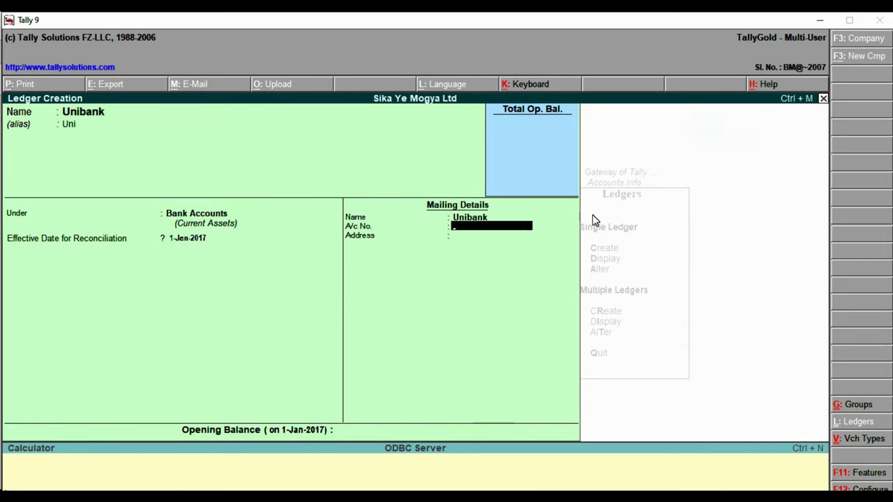
key("Return")
key("Return")
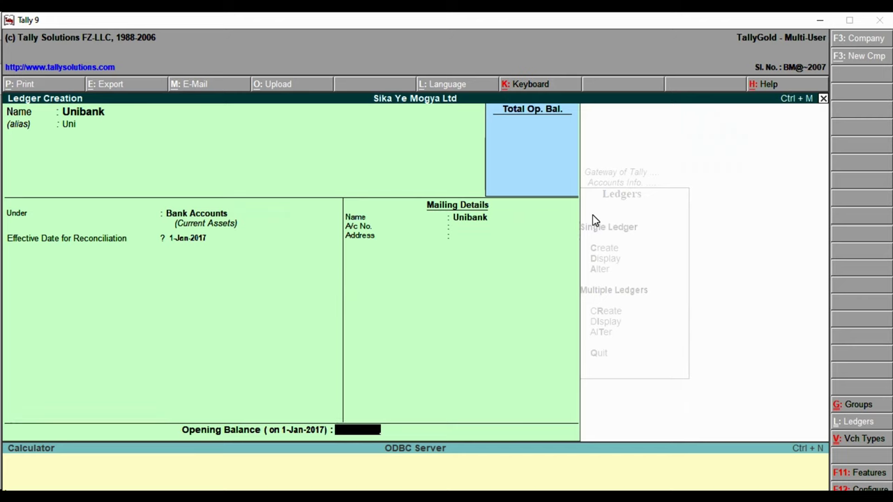
key("Return")
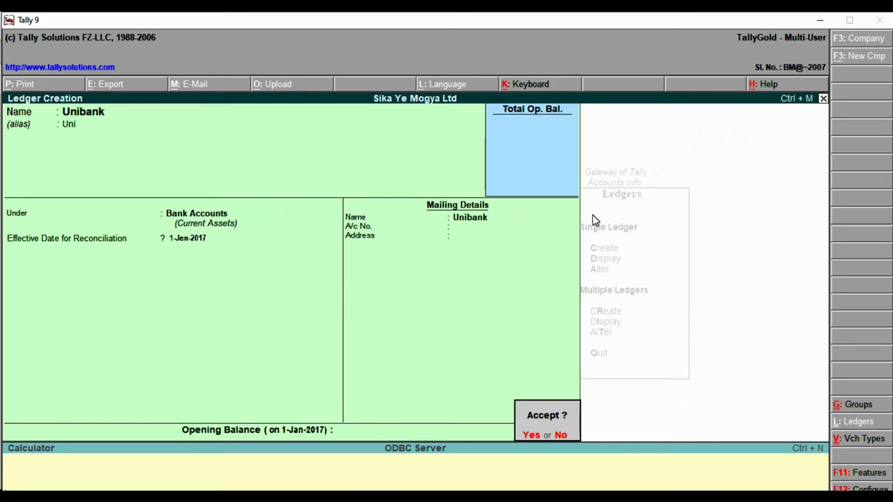
key("Return")
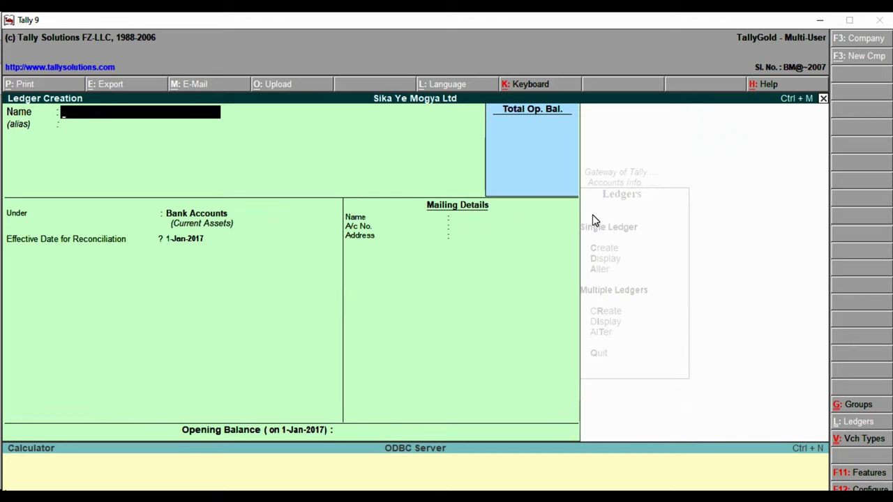
- Create the ledger Adb Bank with the alias Adb under Bank Accounts and save it without an opening balance
type("Adb Bank")
key("Return")
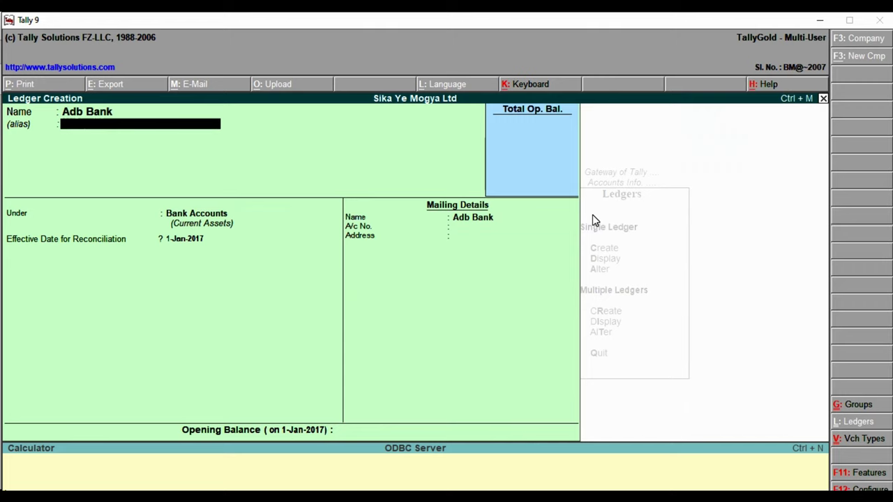
type("Adb")
key("Return")
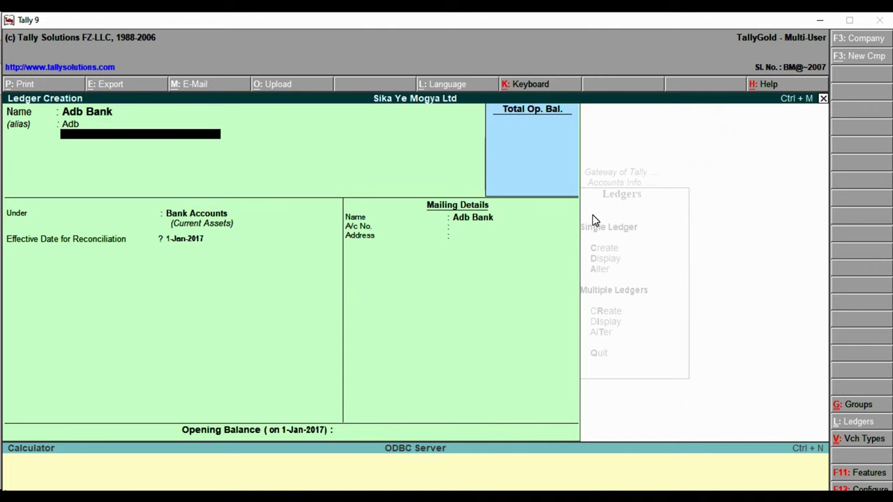
key("Return")
key("Return")
key("Return")
key("Return")
key("Return")
key("Return")
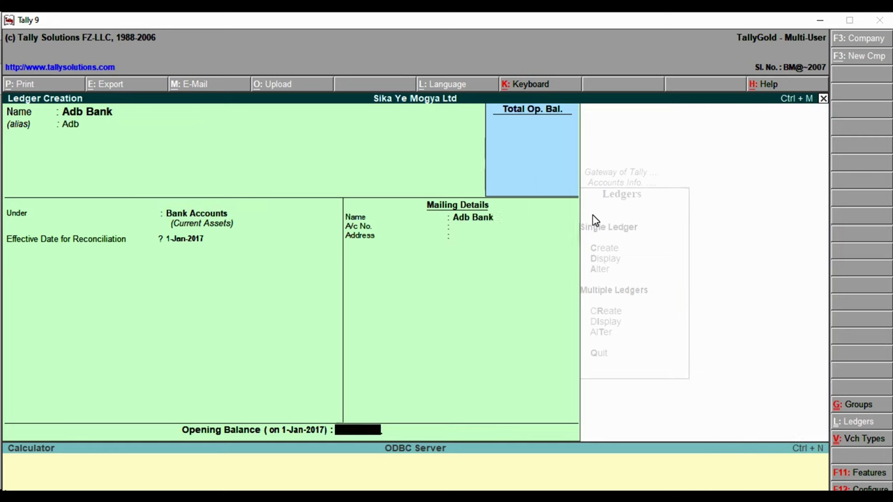
key("Return")
key("Return")
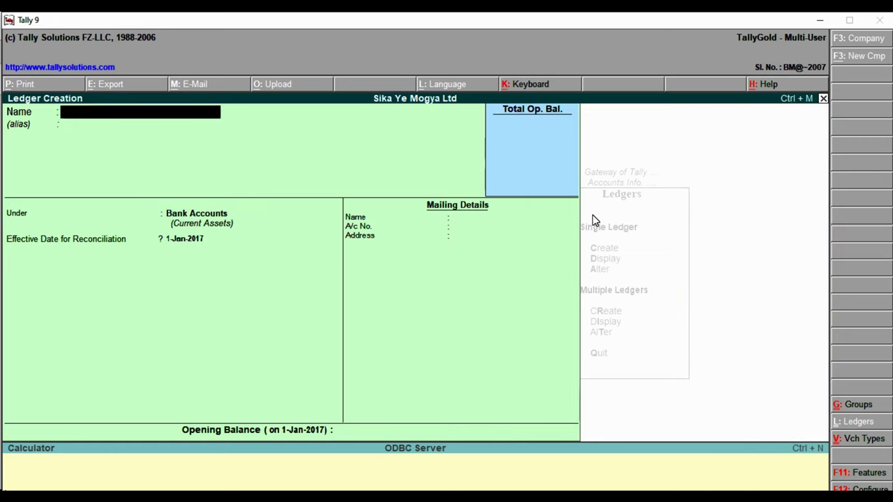
- Switch to the case document in Adobe Acrobat Reader and select the fourth ledger name, Furniture
left_click(820, 19)
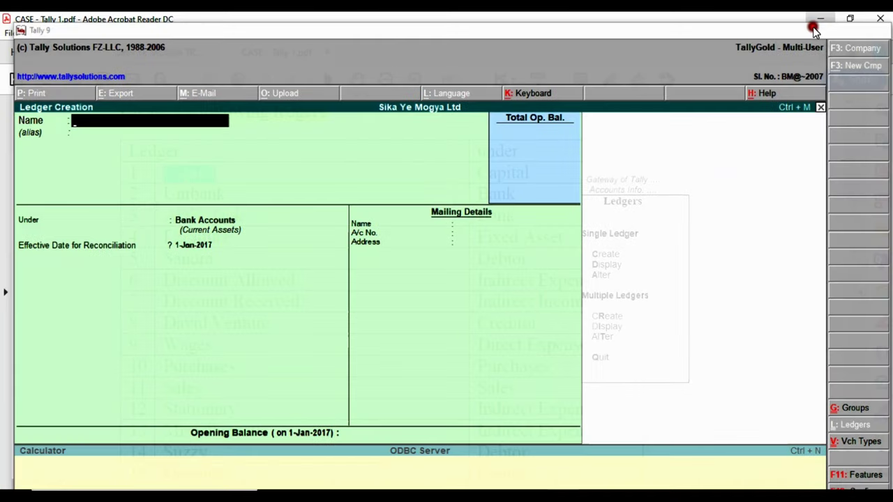
scroll(156, 231, "down", 1)
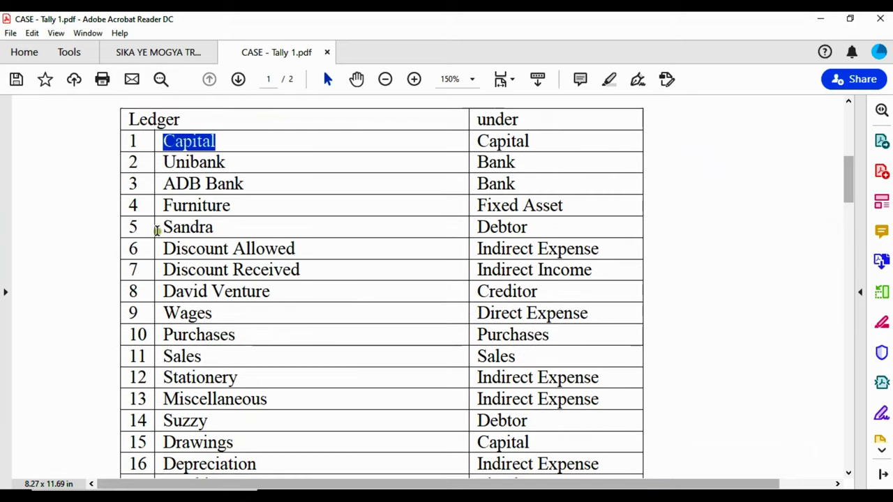
scroll(181, 183, "down", 1)
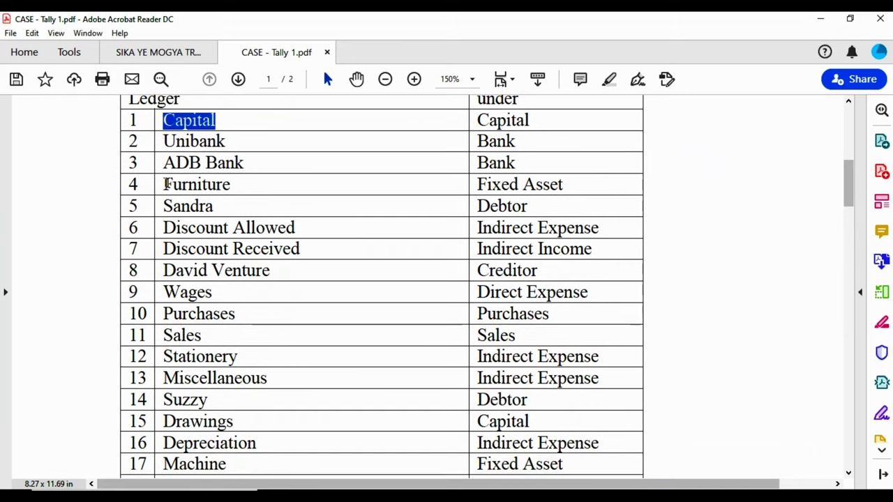
left_click_drag(165, 184, 231, 198)
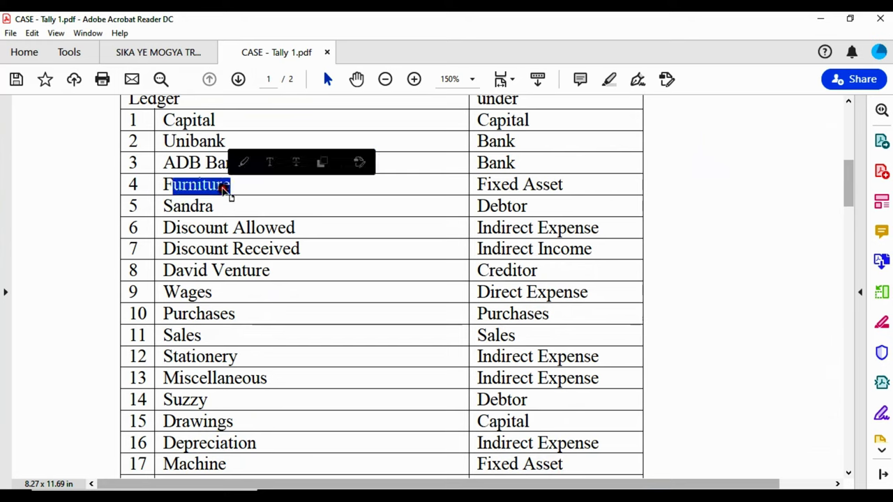
left_click_drag(165, 184, 237, 187)
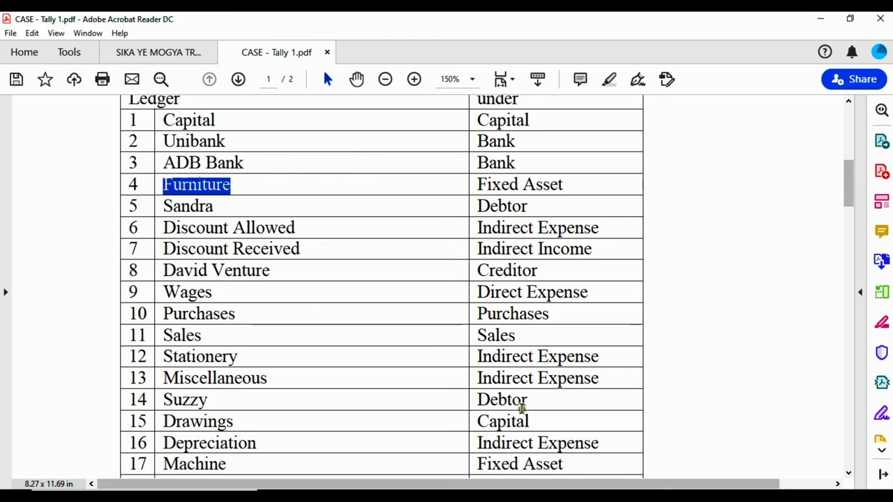
- Switch back to Tally 9, name the new ledger Furniture and give it the alias F
key("alt+Tab")
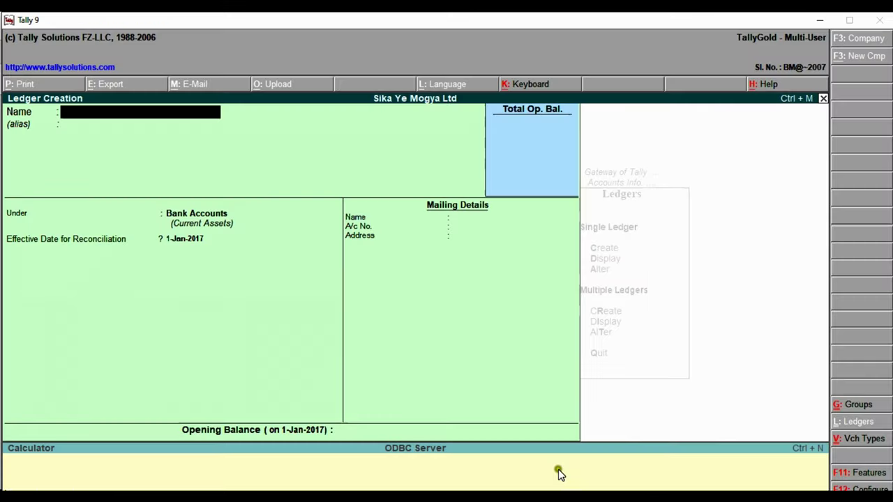
type("F")
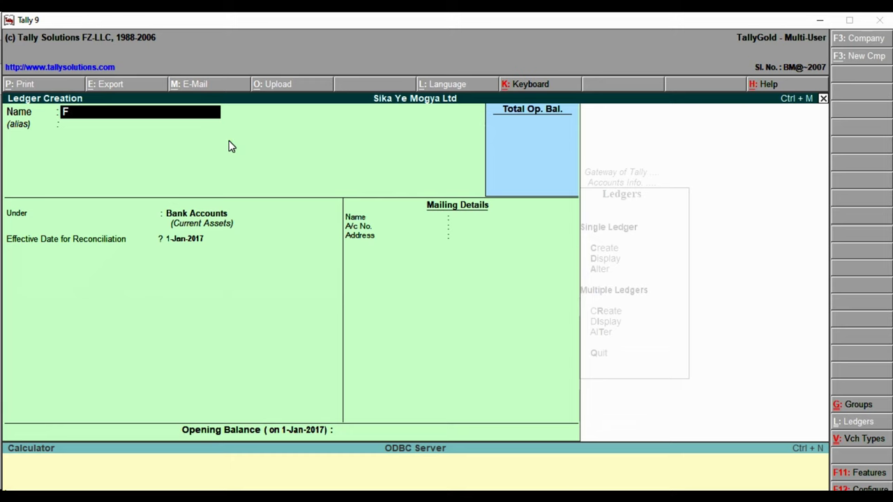
type("urniture")
key("Return")
type("F")
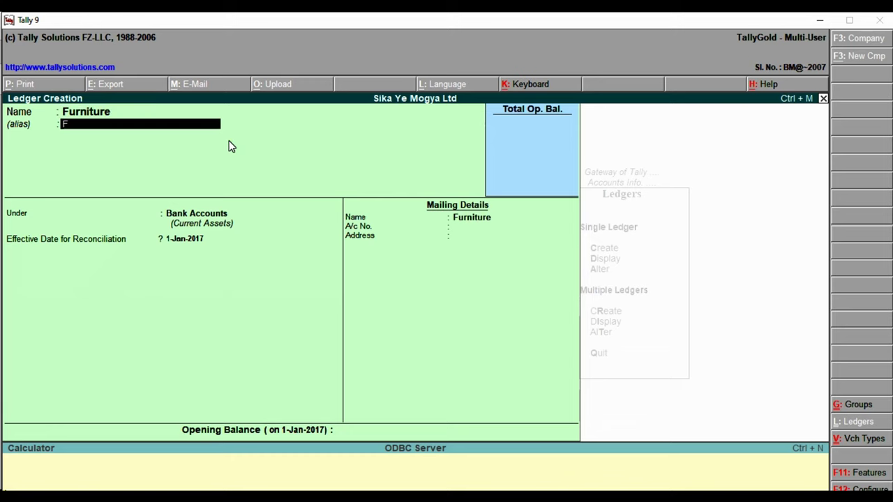
key("Return")
key("Return")
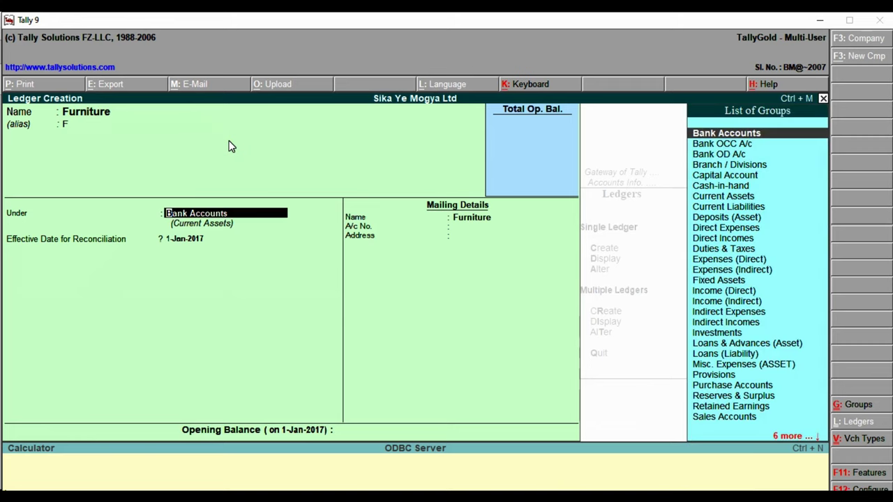
- Place the Furniture ledger under Fixed Assets and save it without an opening balance
type("Fixe")
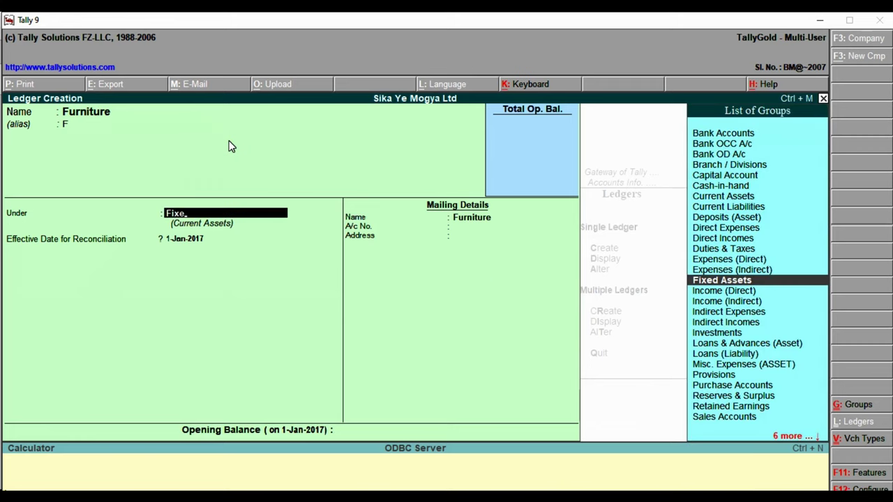
key("Return")
key("Return")
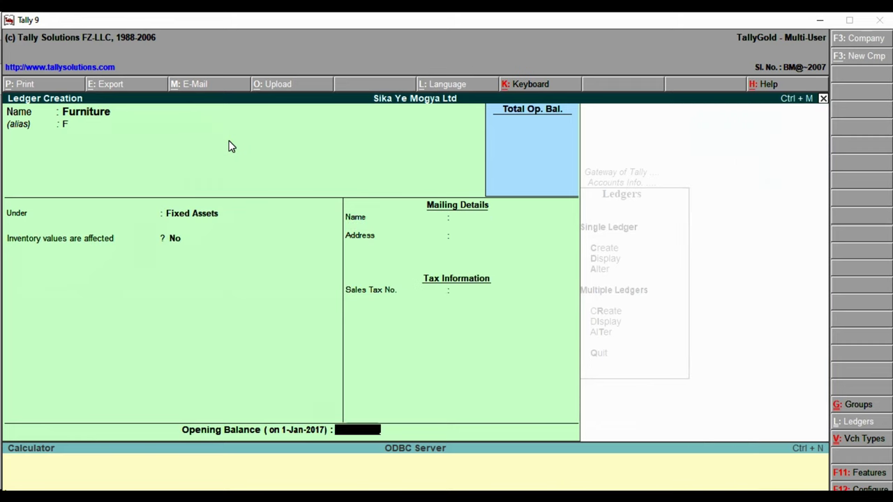
key("Return")
key("Escape")
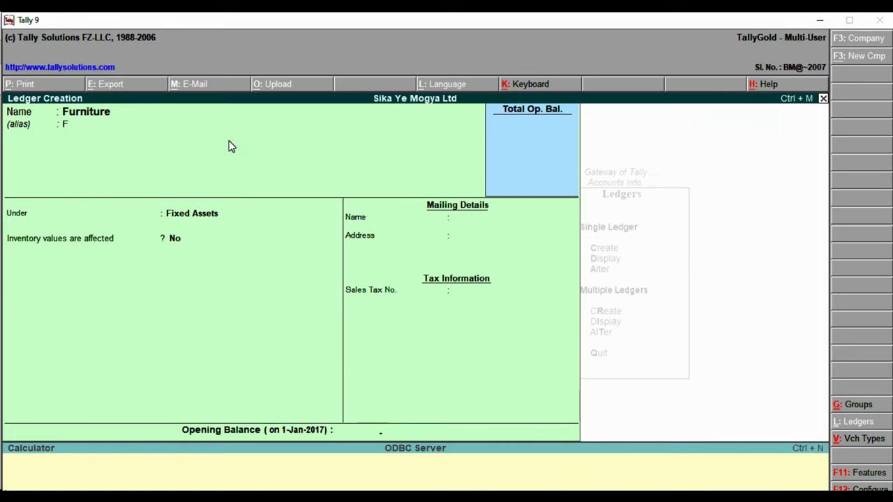
key("ctrl+a")
- Name the new ledger after the debtor listed fifth in the case document, using the first three letters of the name as the alias
type("San")
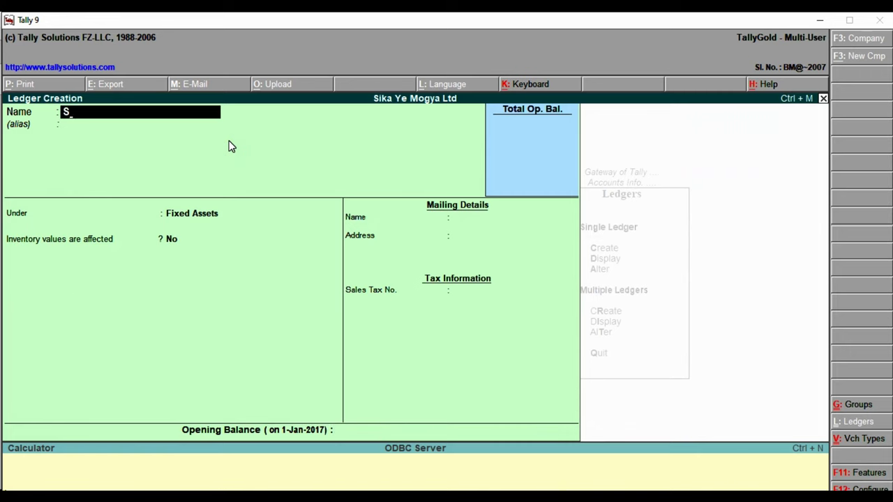
type("dra")
key("Return")
type("San")
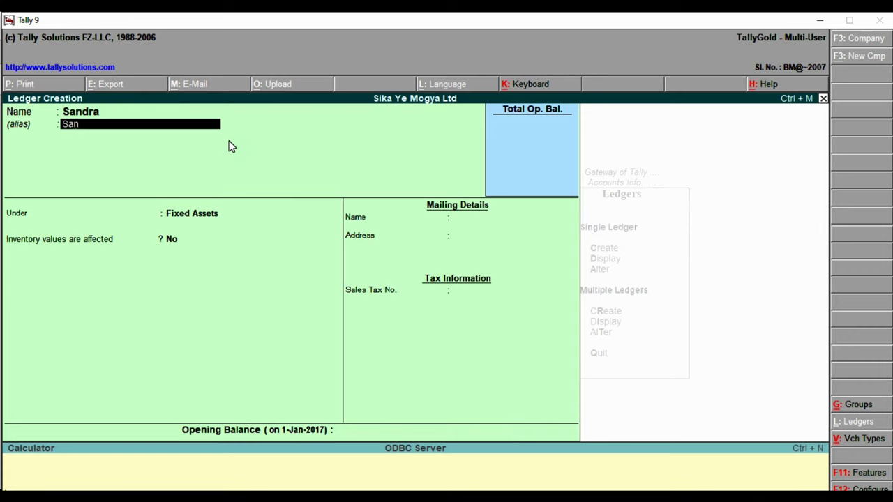
key("Return")
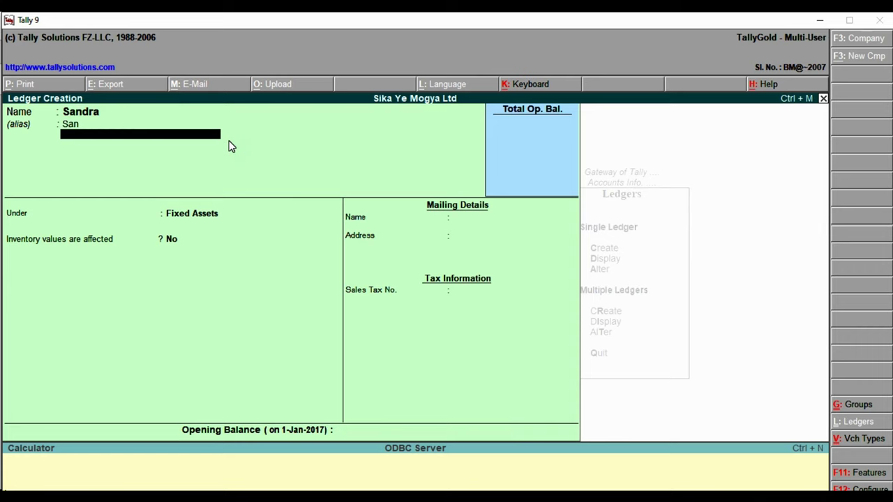
key("Return")
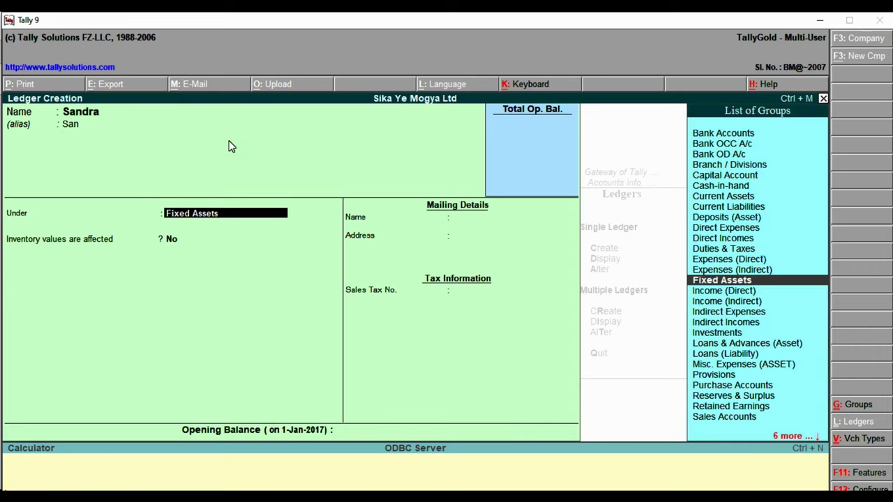
- Place the debtor's ledger under Sundry Debtors, keep bill-by-bill balances on, and save it without a credit period or opening balance
type("Sund")
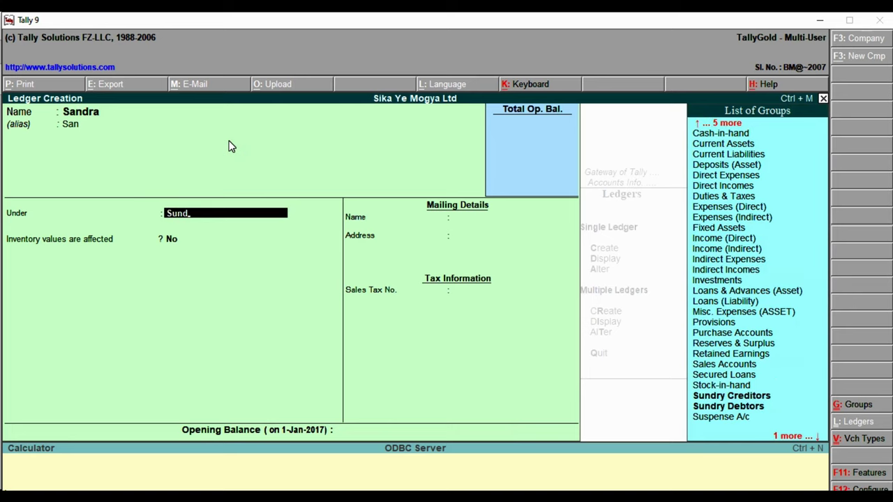
key("Down")
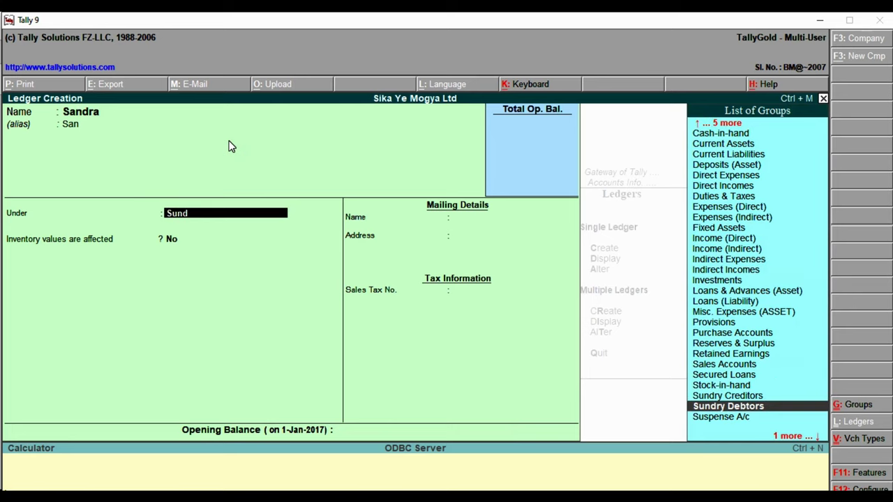
key("Return")
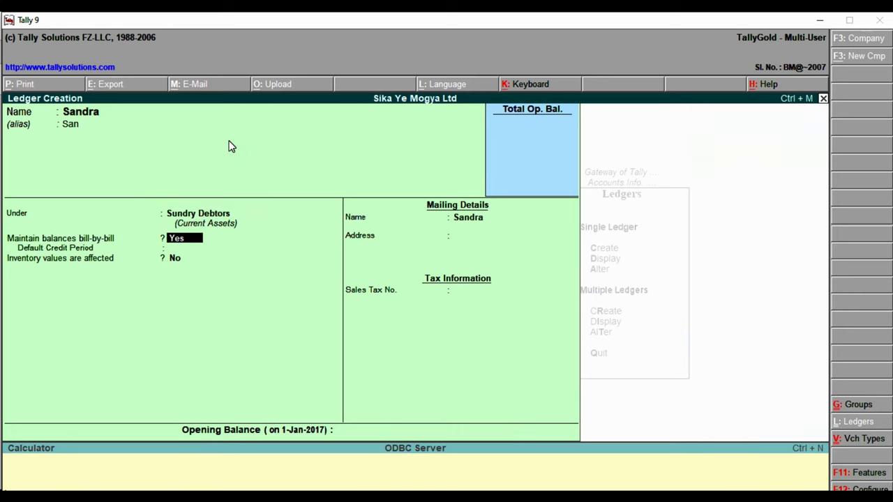
key("Return")
key("Return")
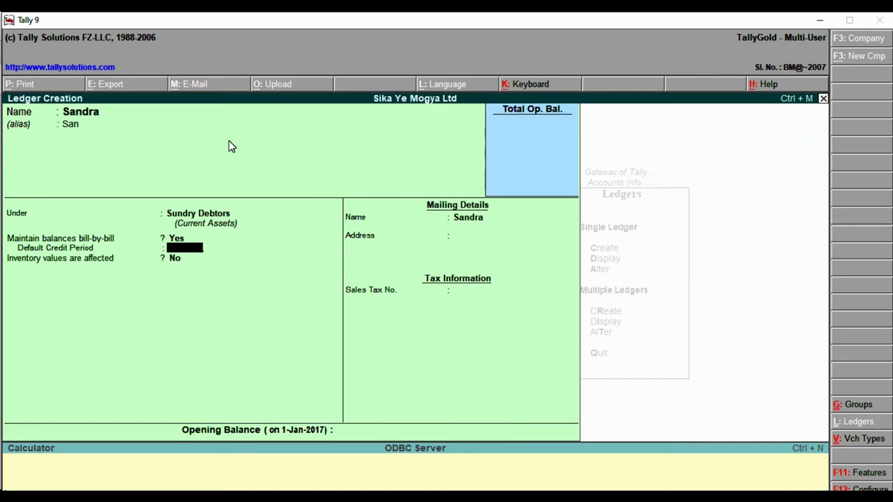
key("Return")
key("Return")
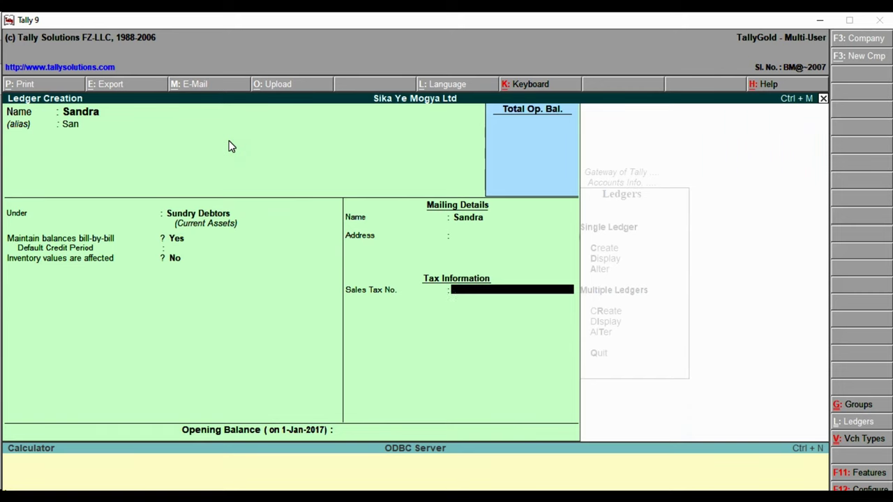
key("Return")
key("Return")
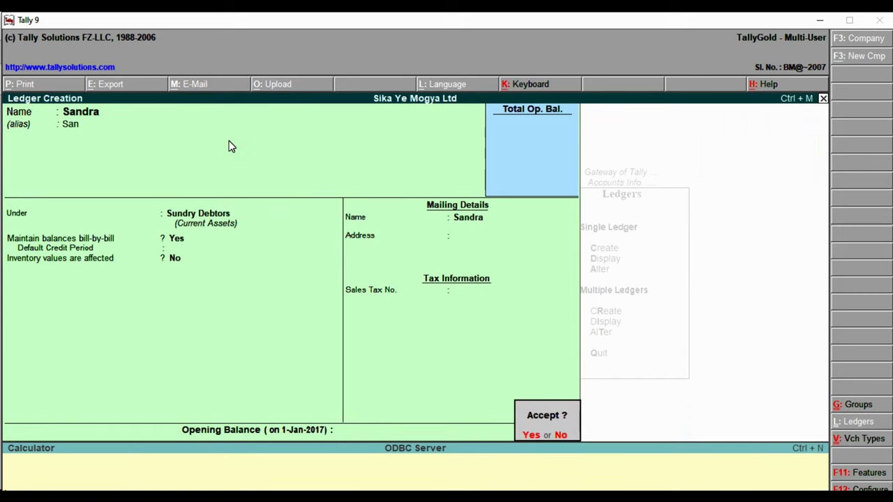
key("n")
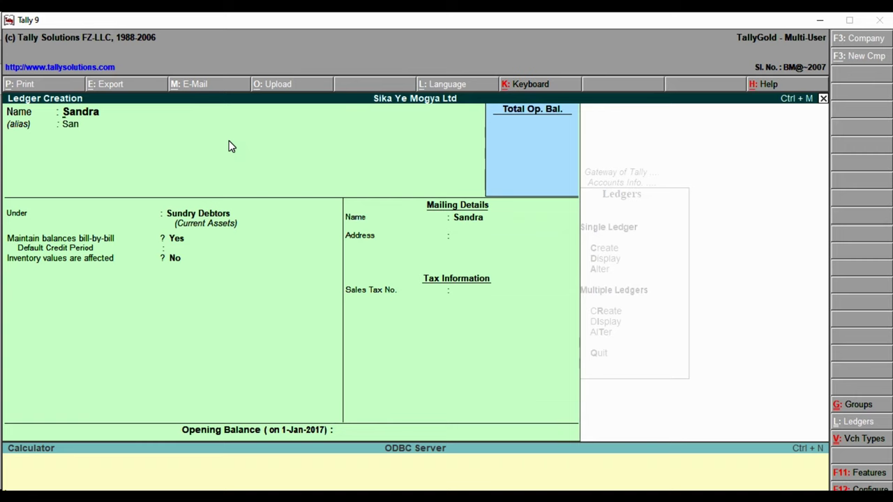
key("ctrl+a")
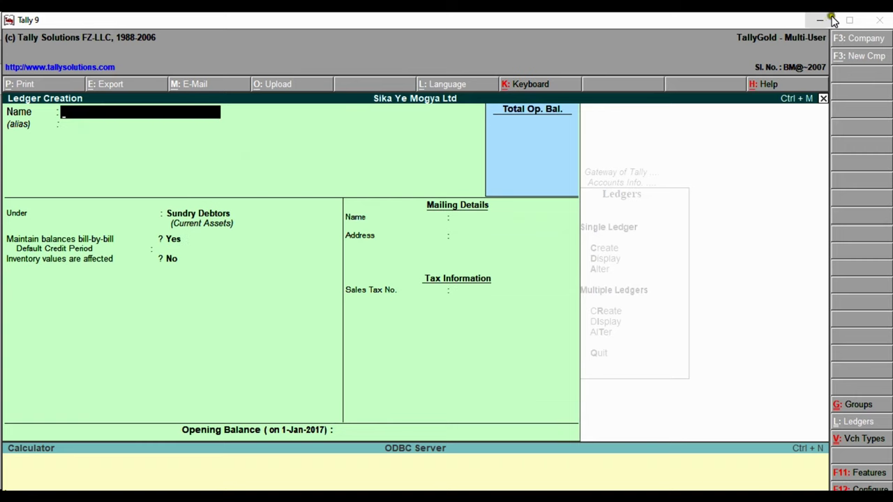
- Switch to the case document in Adobe Acrobat Reader and highlight the ledger names Discount Allowed and Discount Received
left_click(830, 20)
scroll(171, 185, "down", 1)
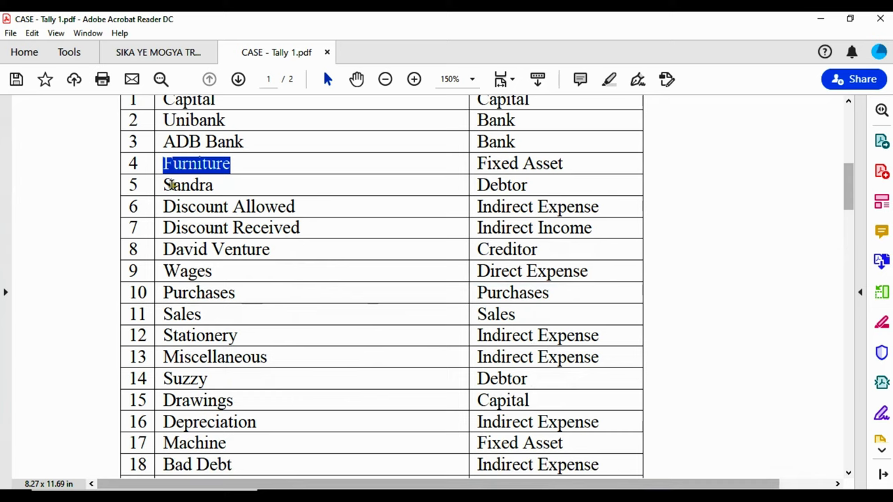
left_click_drag(163, 206, 295, 218)
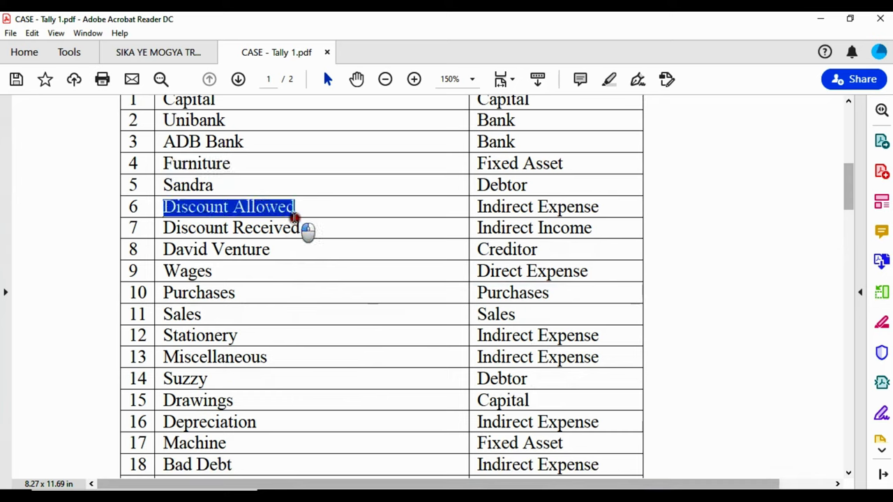
left_click(309, 185)
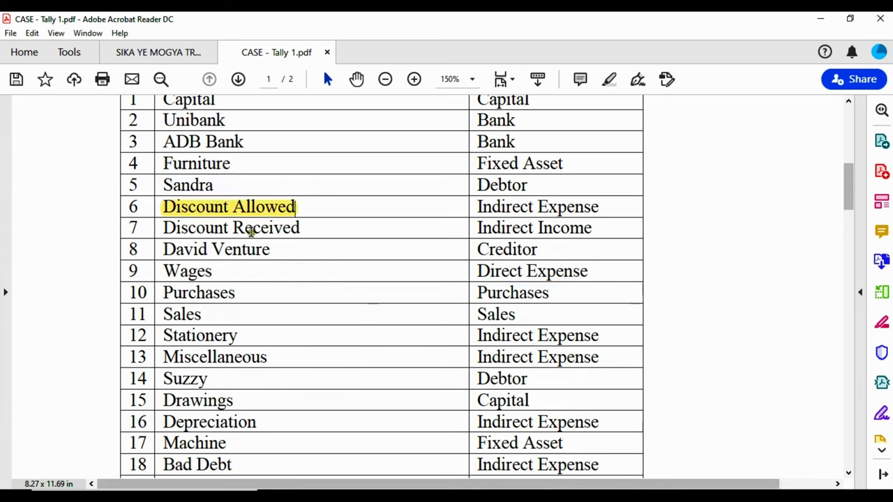
left_click_drag(163, 227, 299, 228)
left_click(309, 205)
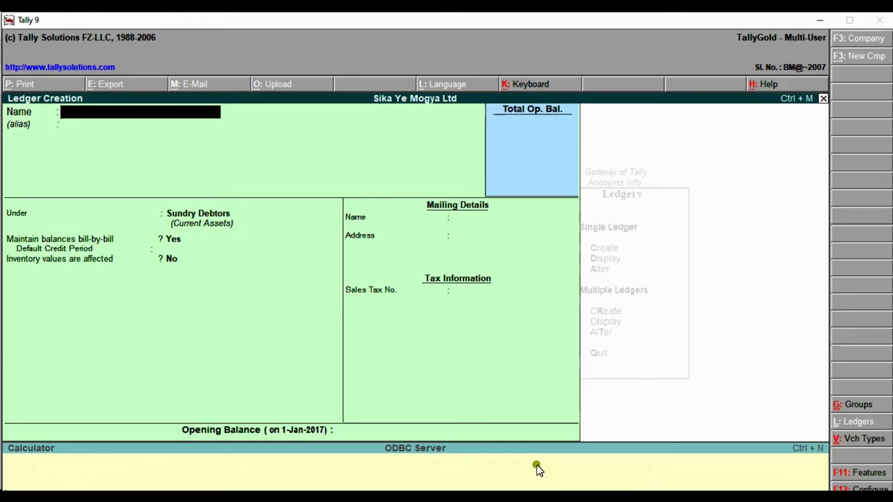
- Name the new ledger Discount Allowed and give it the alias DA
type("Discoun")
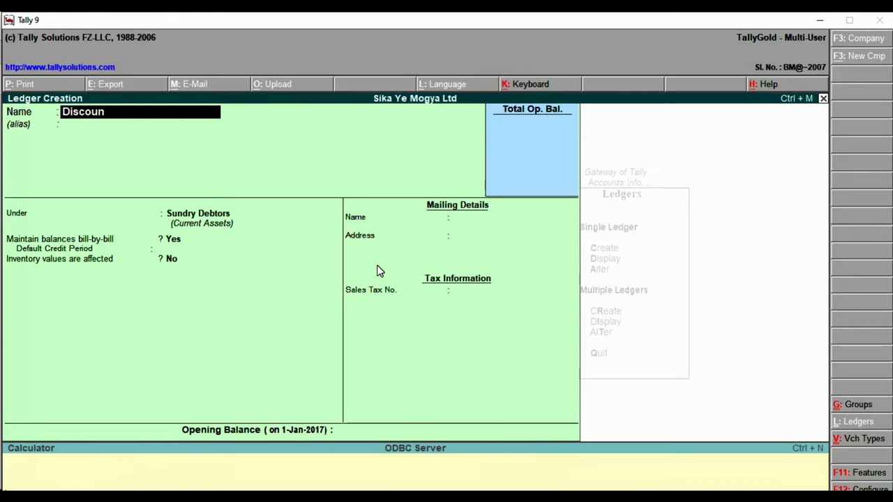
type("t Allowed")
key("Return")
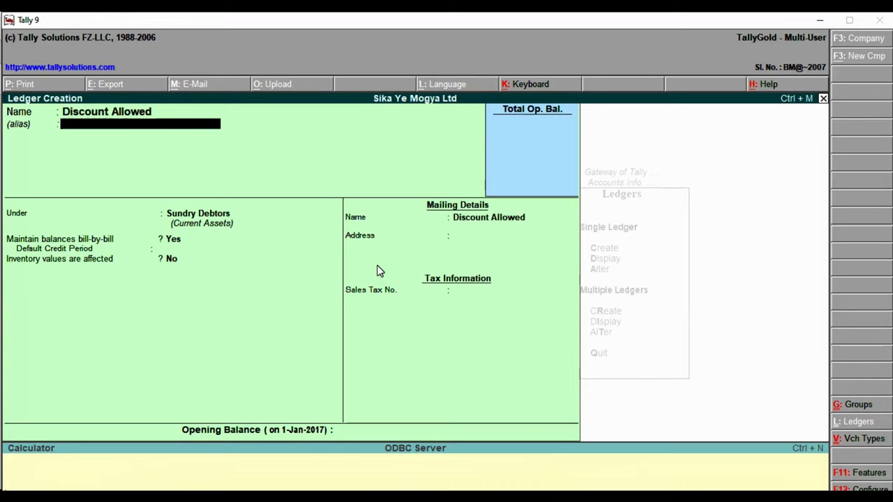
type("DA")
key("Return")
key("Return")
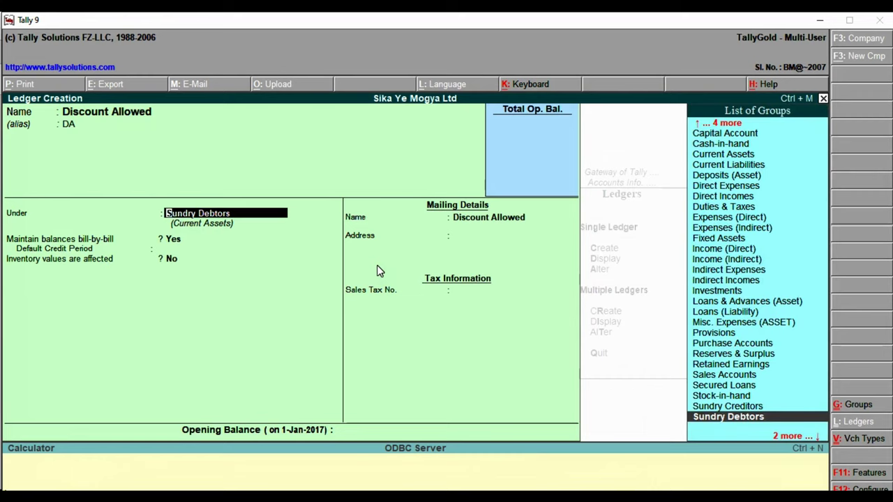
- Place the Discount Allowed ledger under Indirect Expenses and save it without an opening balance
type("INDIRE")
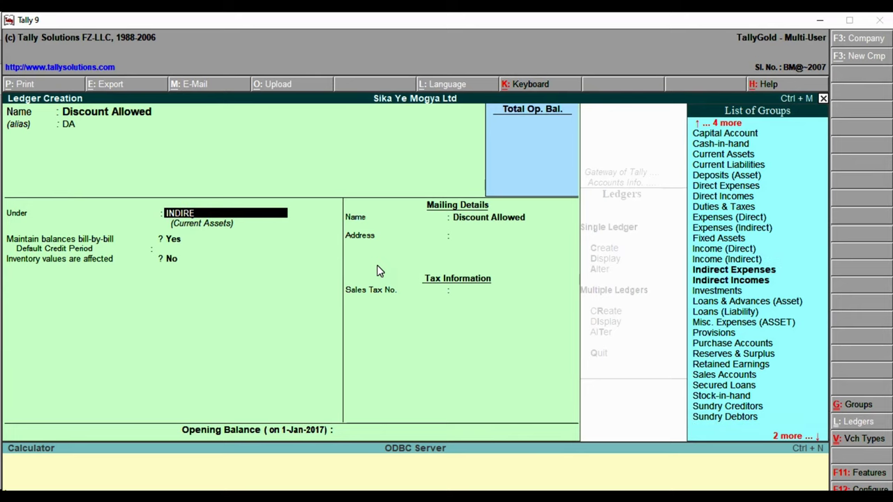
left_click(748, 271)
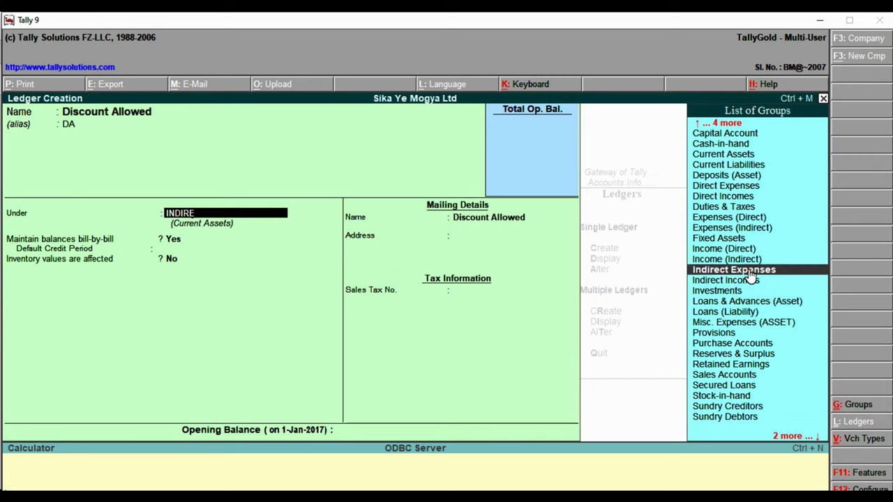
key("Return")
key("Return")
key("Return")
key("Return")
- Name the new ledger Discount Received and give it the alias DR
type("Discou")
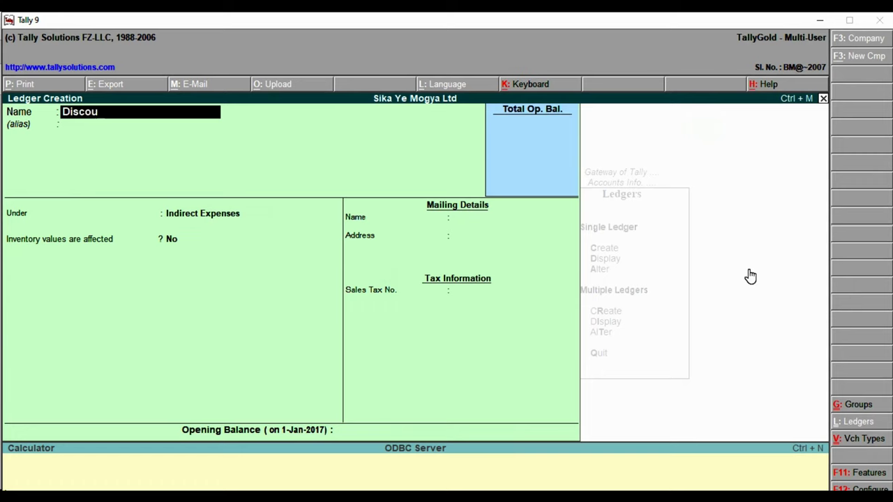
type("nt Received")
key("Return")
type("DR")
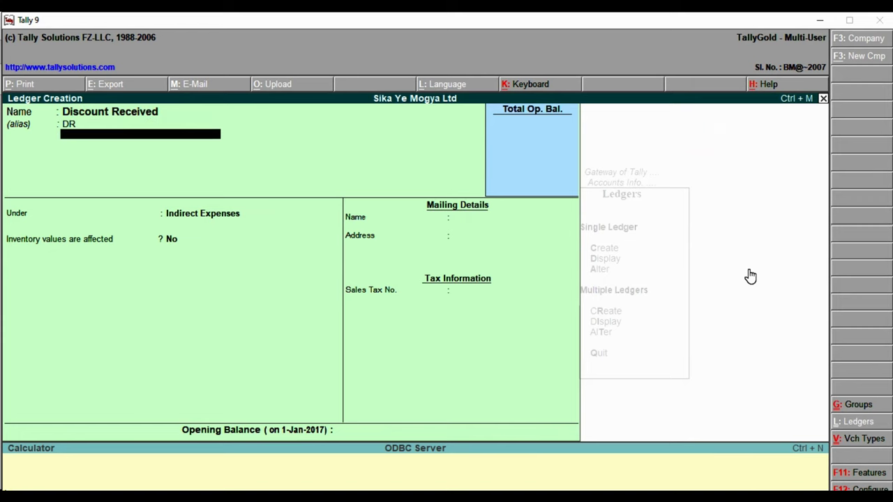
key("Return")
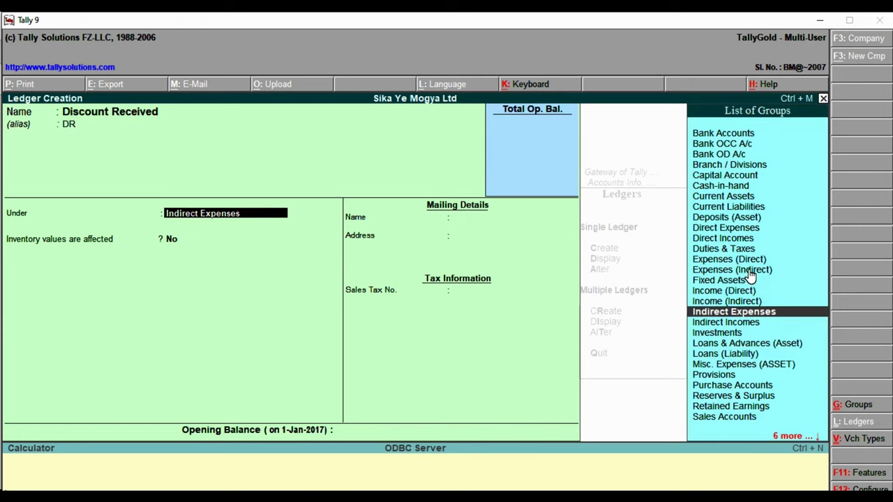
- Place the Discount Received ledger under Indirect Incomes and save it without an opening balance
type("IND")
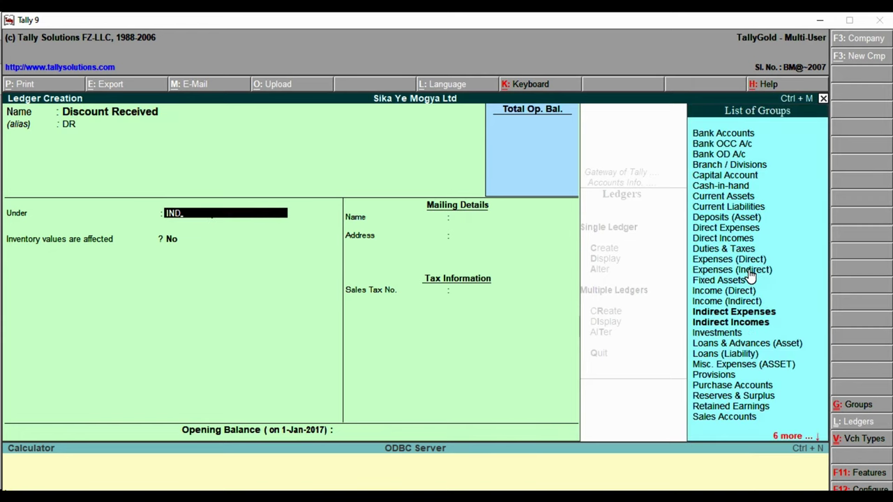
left_click(744, 322)
key("Return")
key("Return")
key("Return")
key("Return")
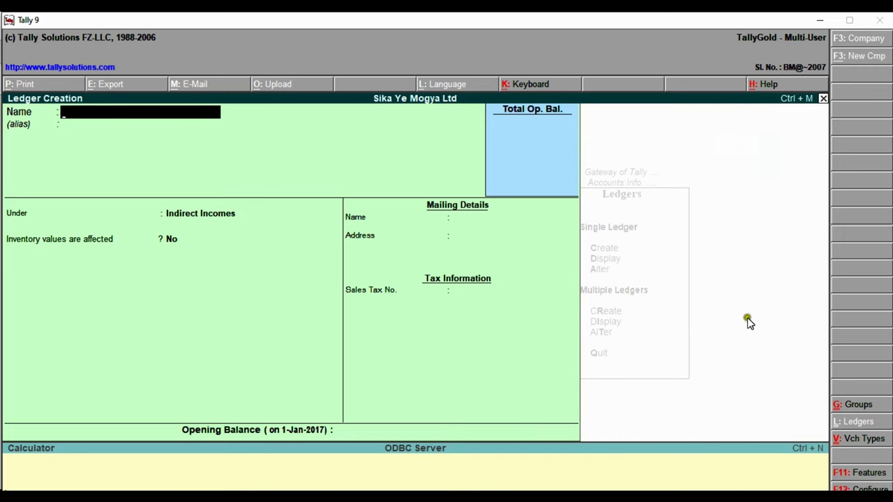
- Highlight David Venture, Wages and Purchases in the case document in Adobe Acrobat Reader, and return to Tally 9
left_click(818, 25)
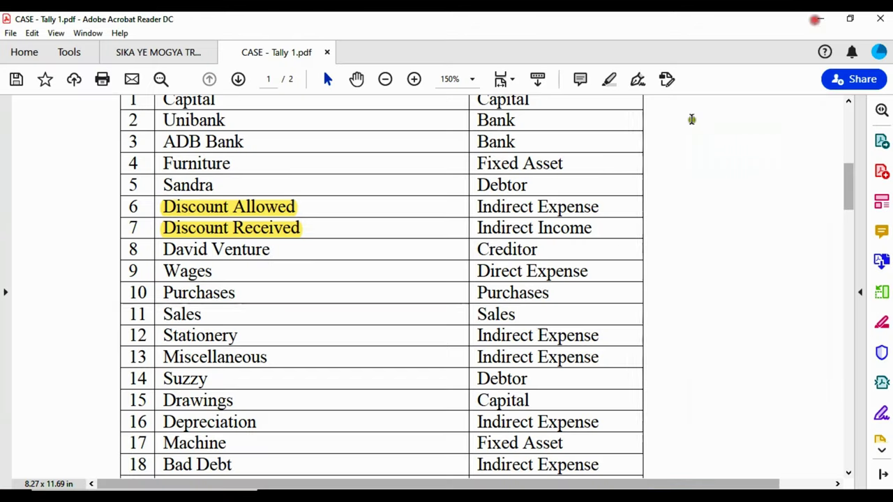
left_click_drag(161, 251, 239, 251)
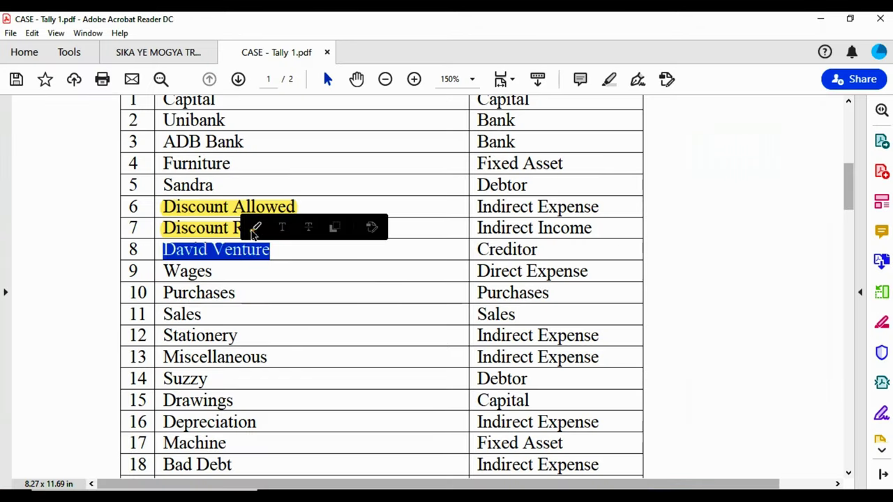
left_click(253, 227)
left_click_drag(164, 272, 222, 281)
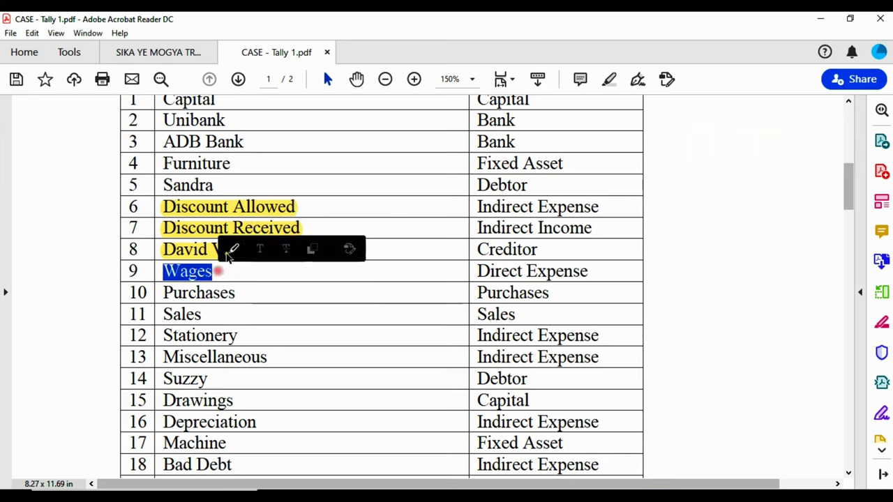
left_click(236, 252)
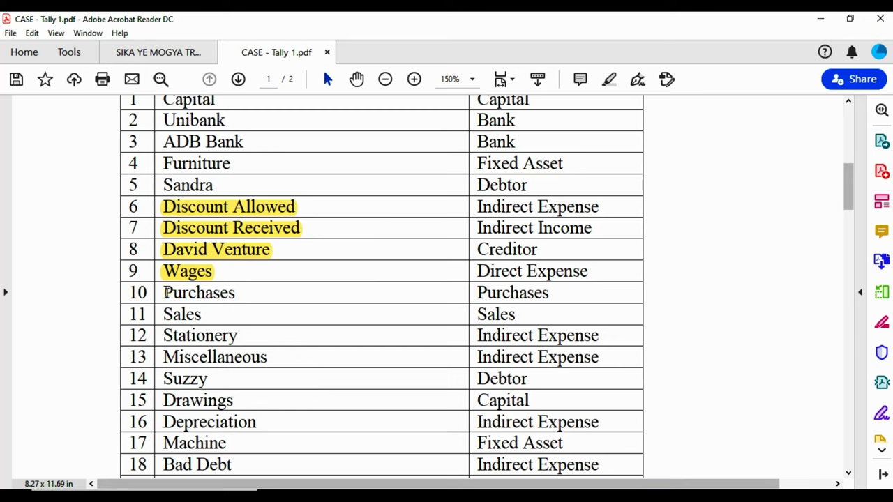
left_click_drag(164, 293, 237, 293)
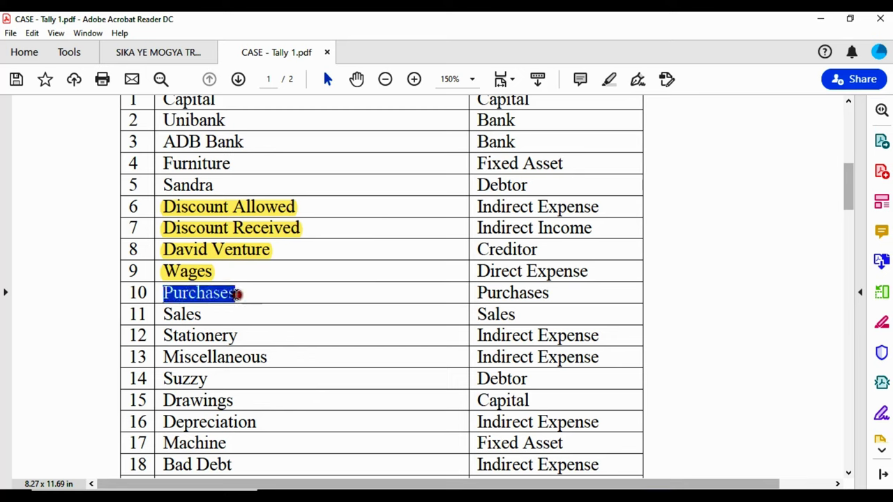
left_click(251, 273)
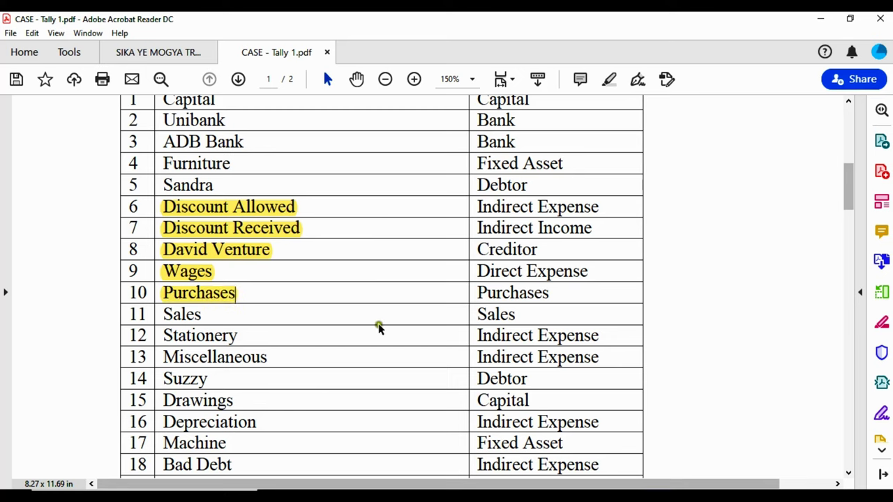
left_click(204, 259)
left_click(207, 271)
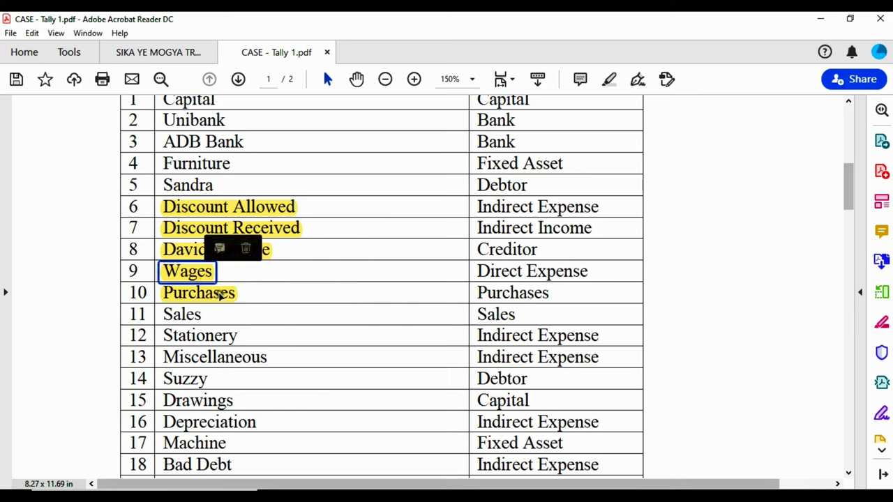
left_click(219, 295)
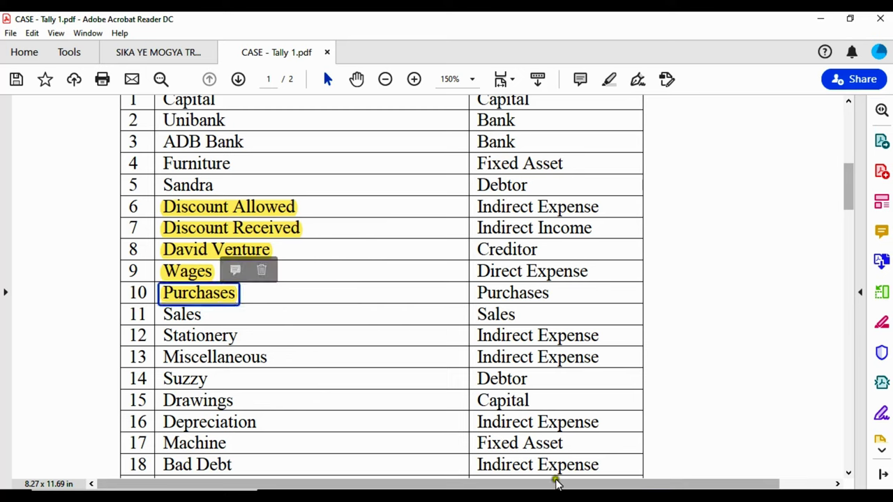
key("alt+Tab")
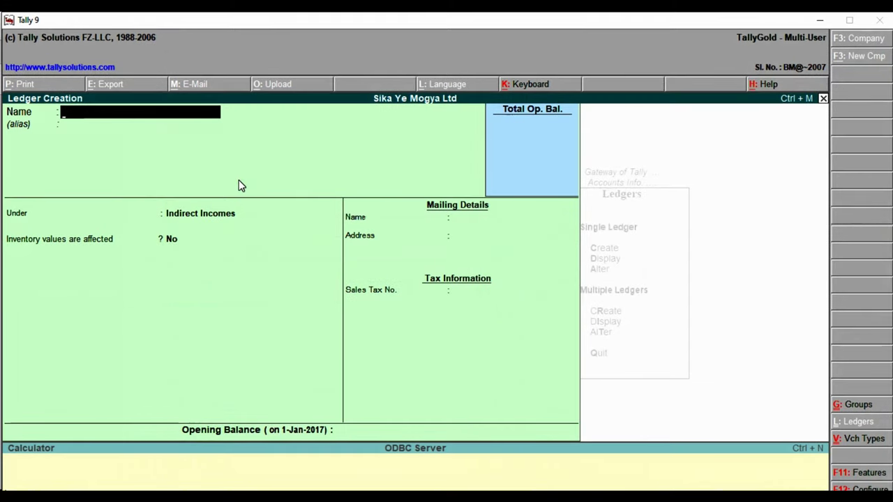
- Name the new ledger David Ventures and give it the alias DV
type("David Ventures")
key("Return")
type("DV")
key("Return")
- Place the David Ventures ledger under Sundry Creditors, keep bill-by-bill balances on, and save it without an opening balance
type("SUN")
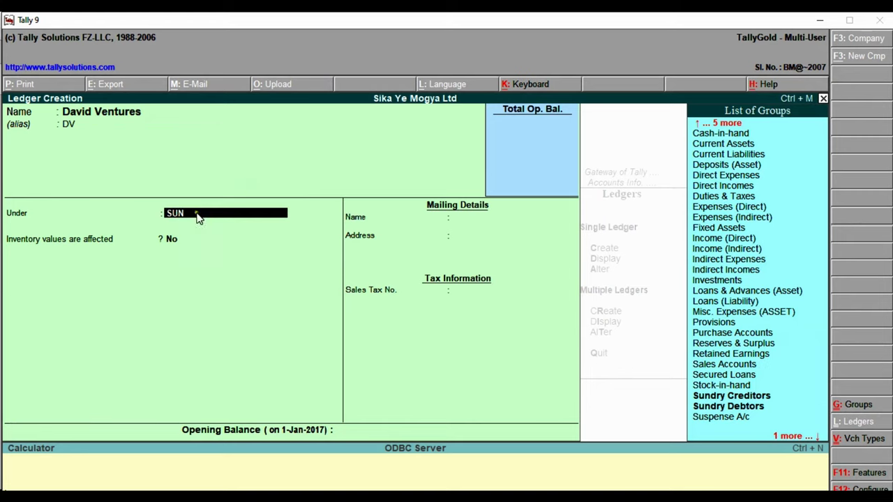
key("Return")
key("Return")
key("Return")
key("Return")
key("Return")
key("Return")
key("Return")
key("Return")
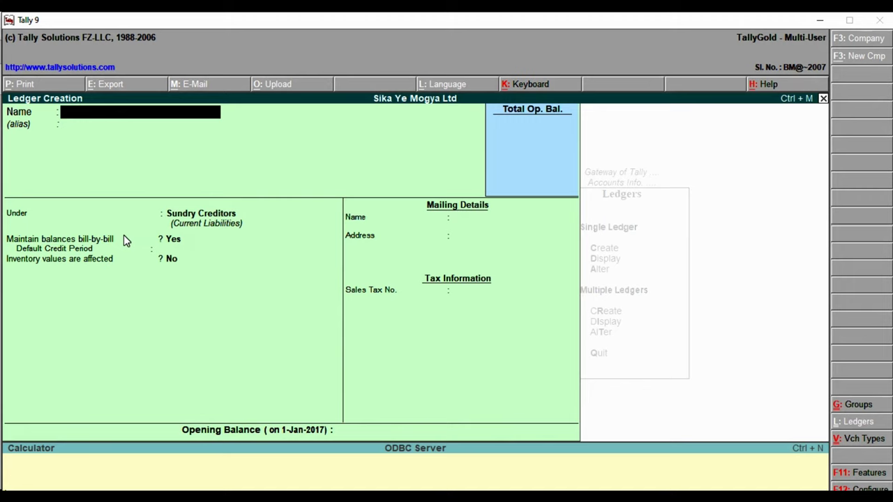
- Check the next entries in the case document, return to Tally 9, and name the new ledger Wages with the alias W
left_click(814, 16)
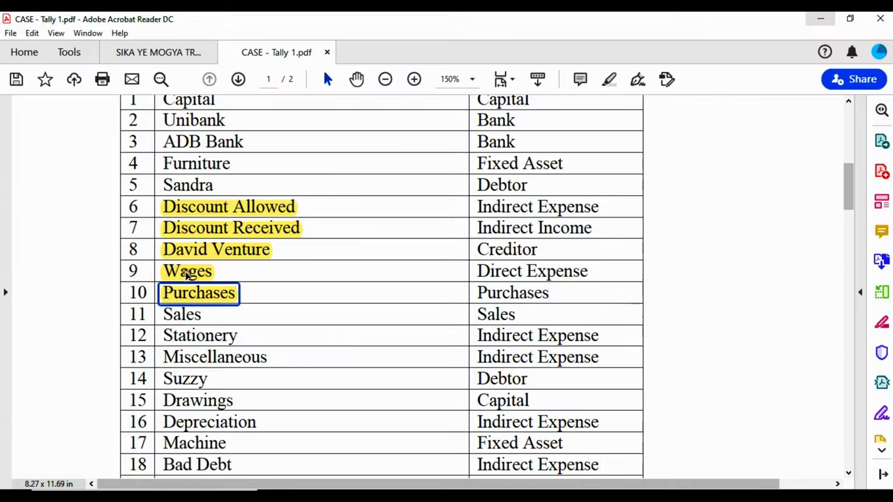
left_click(190, 271)
left_click(192, 294)
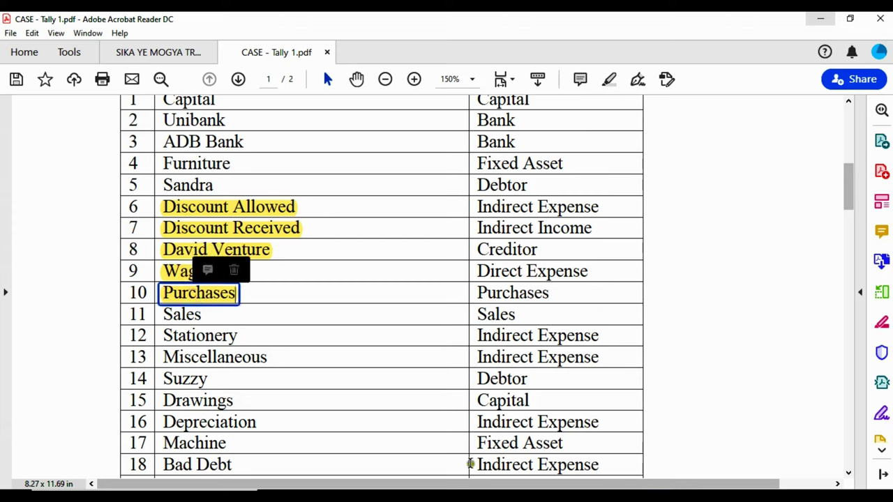
key("alt+Tab")
type("Wages")
key("Return")
type("W")
key("Return")
key("Return")
- Place the Wages ledger under Direct Expenses and save it without an opening balance
type("Dire")
left_click(121, 212)
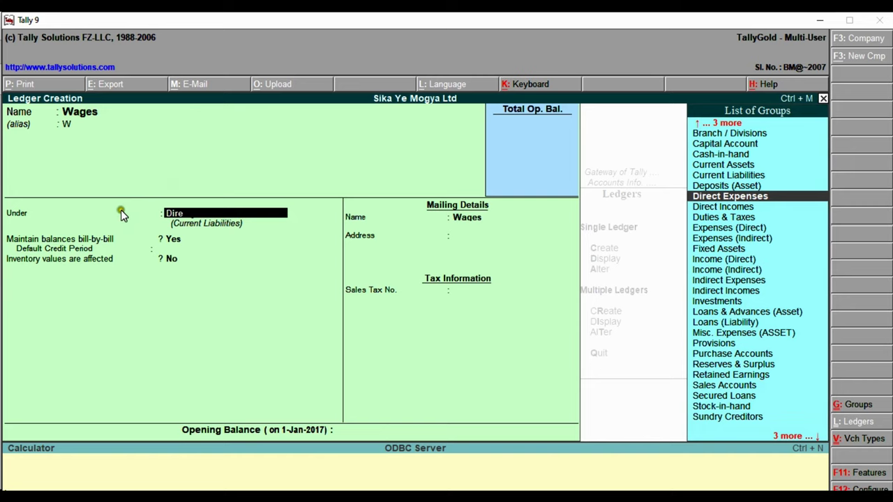
key("Return")
key("Return")
key("Return")
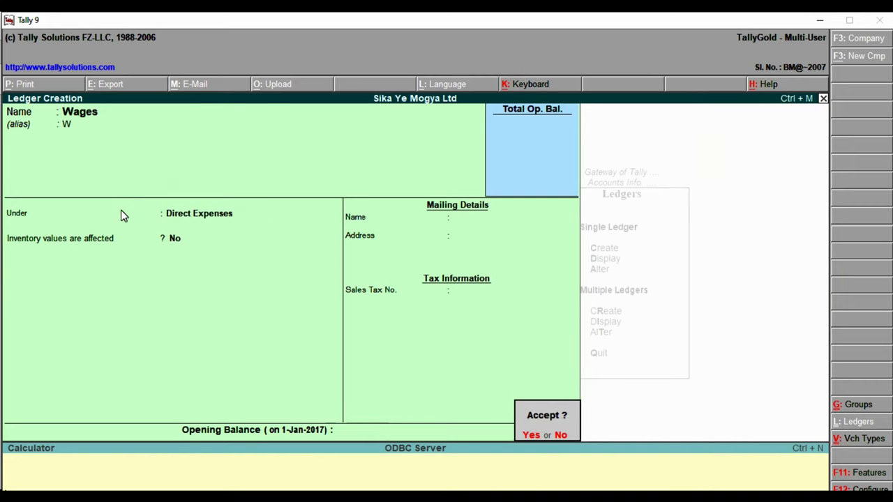
key("Escape")
key("Return")
key("Return")
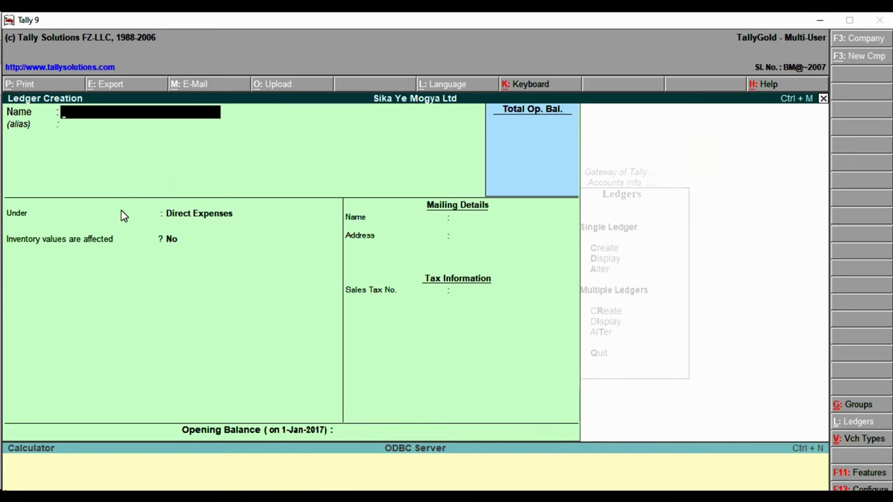
- Name the new ledger Purchases and give it the alias P
type("Purchases")
key("Return")
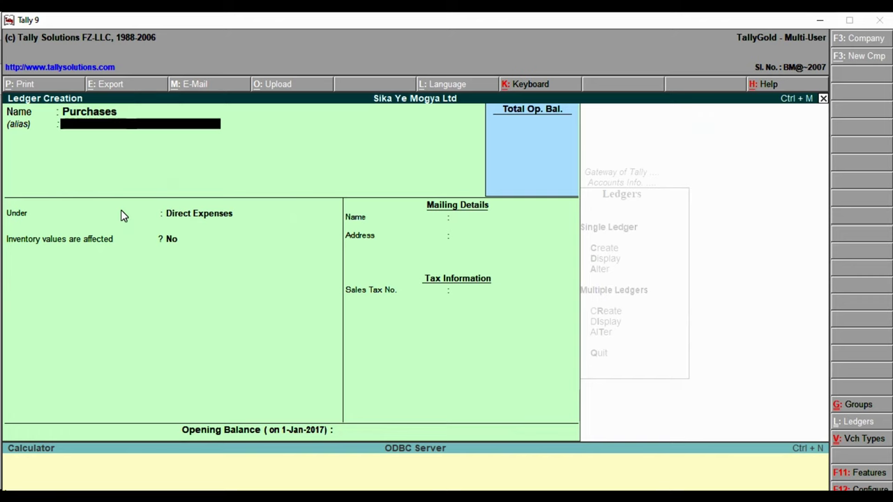
key("Return")
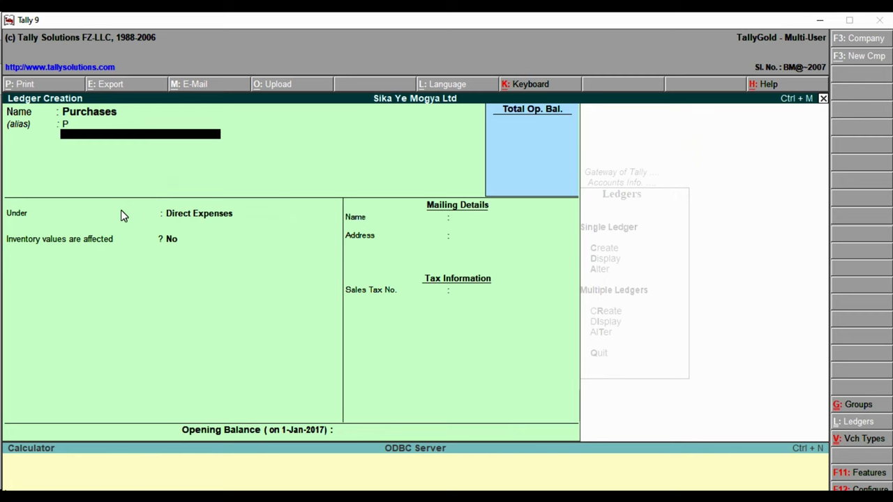
- Place the Purchases ledger under Purchase Accounts with inventory values affected set to Yes, and save it without an opening balance
type("PU")
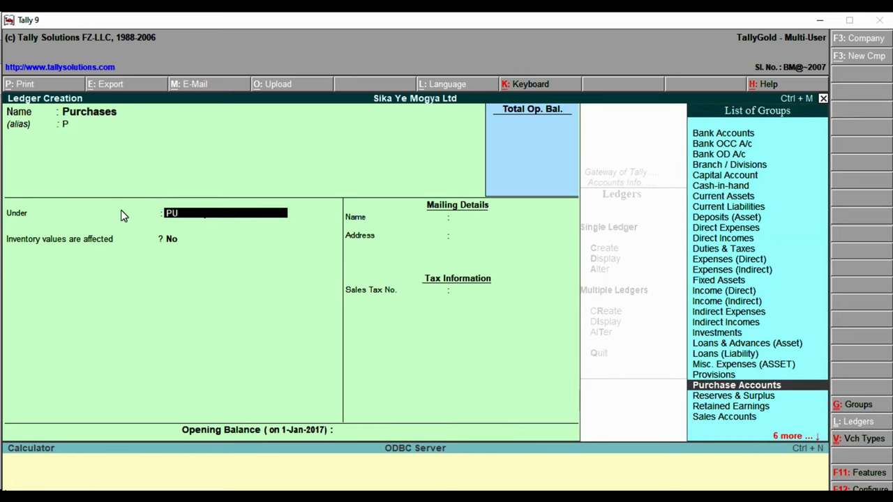
type("R")
key("Return")
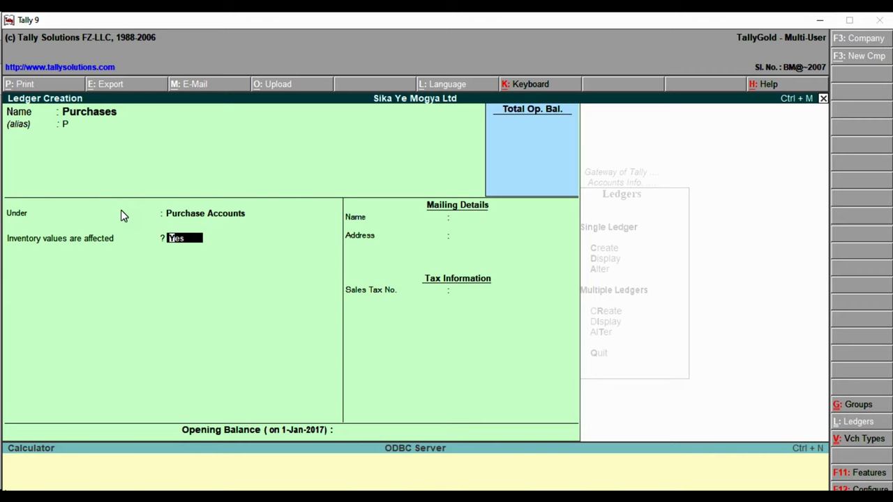
key("Return")
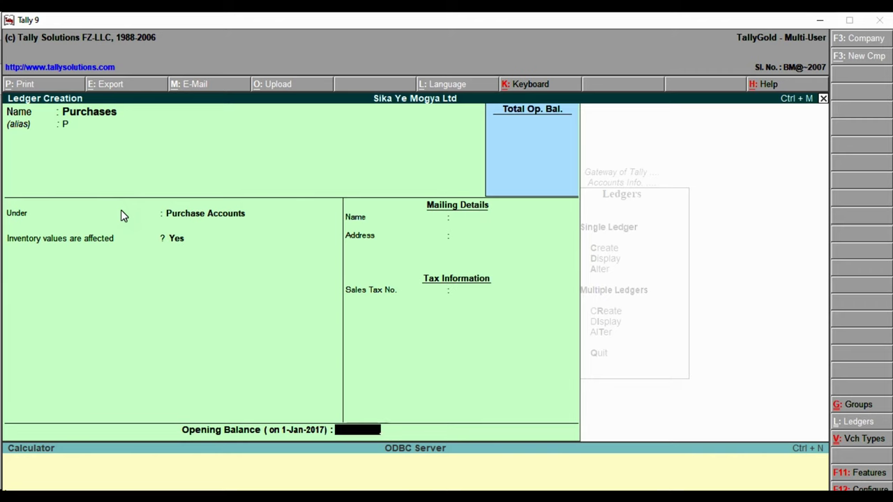
key("Return")
key("Return")
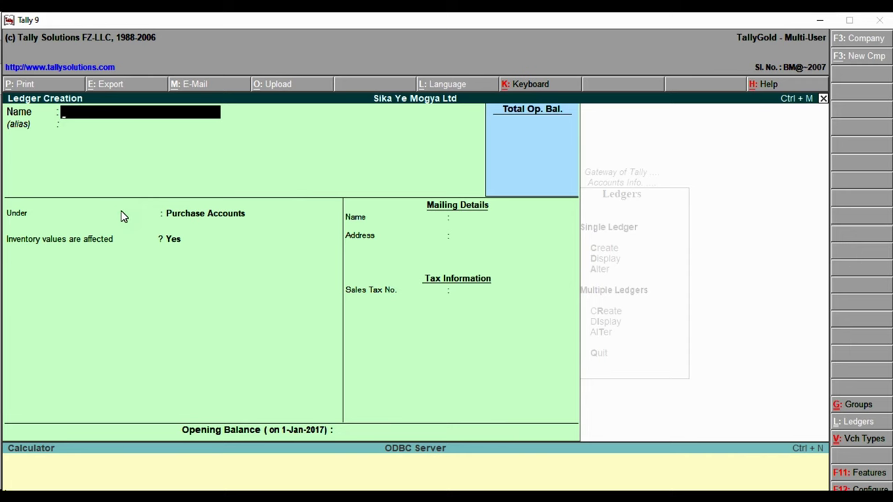
left_click(143, 229)
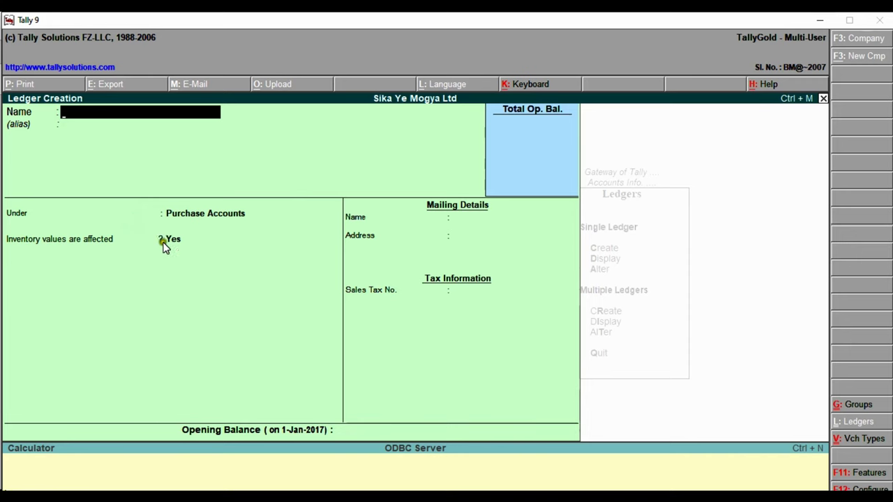
- Switch to the case document in Adobe Acrobat Reader and highlight Capital and Unibank in the ledger table
left_click(819, 18)
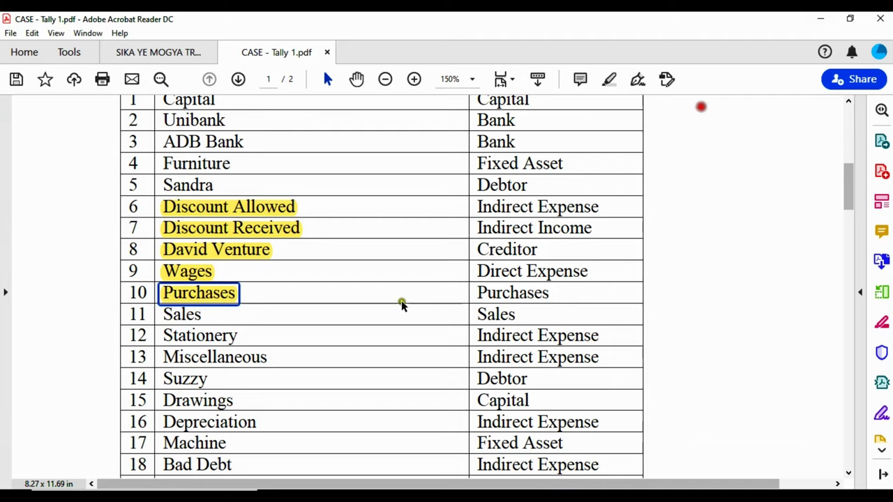
scroll(175, 202, "up", 1)
left_click_drag(166, 131, 222, 134)
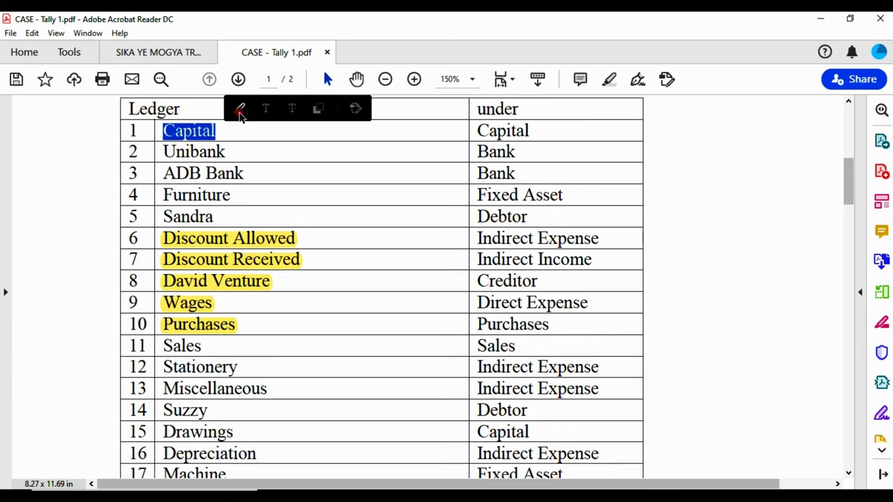
left_click(239, 109)
left_click_drag(165, 151, 235, 152)
left_click(246, 131)
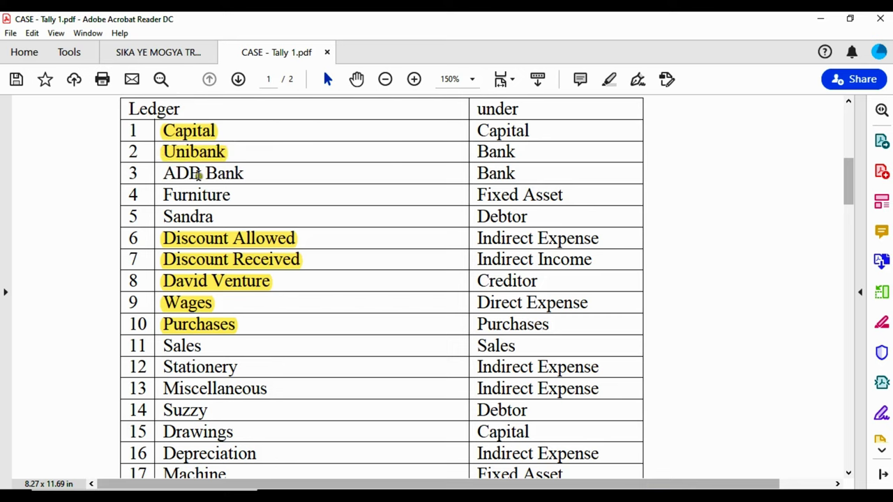
- Highlight ADB Bank, Furniture and the debtor in row 5 of the case document's ledger table
left_click_drag(159, 173, 245, 176)
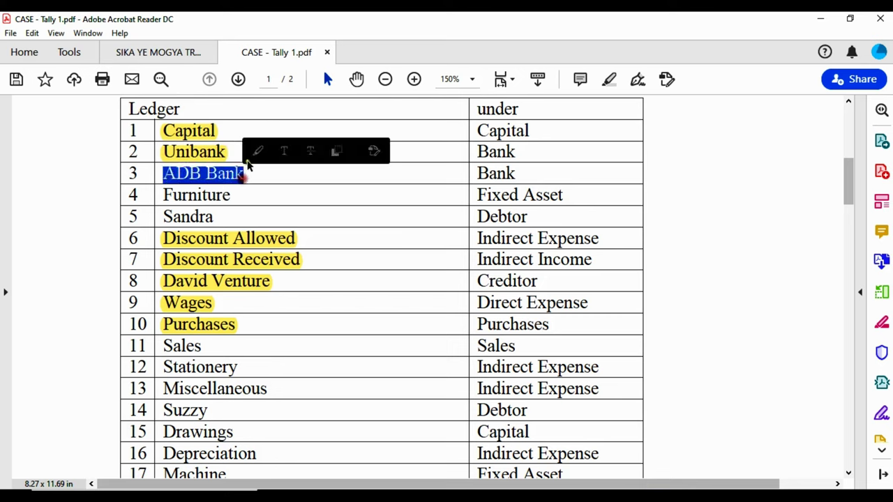
left_click(258, 152)
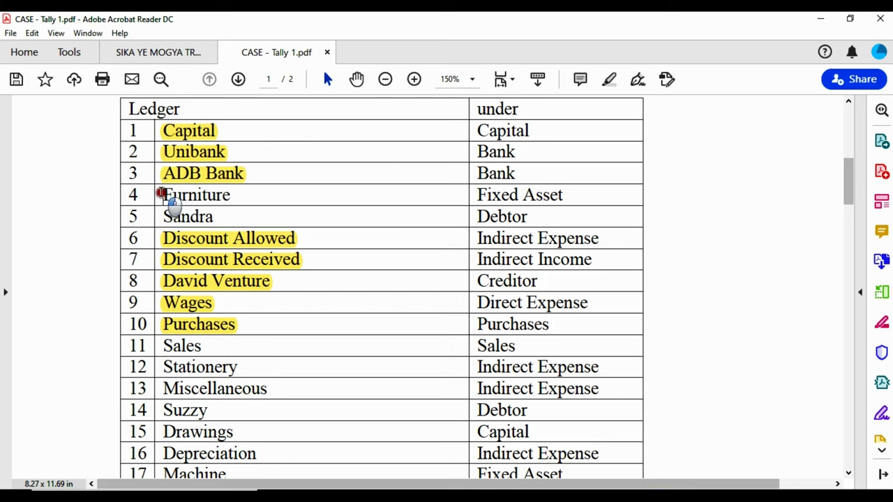
left_click_drag(160, 194, 251, 192)
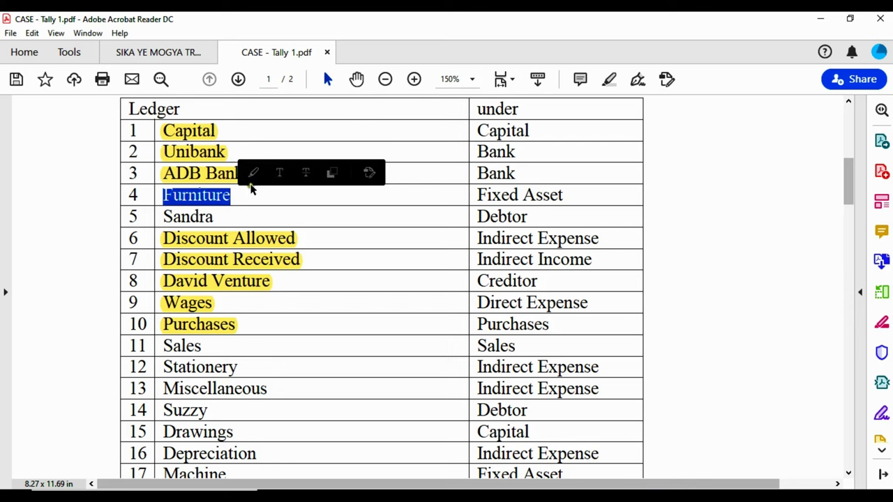
left_click(253, 173)
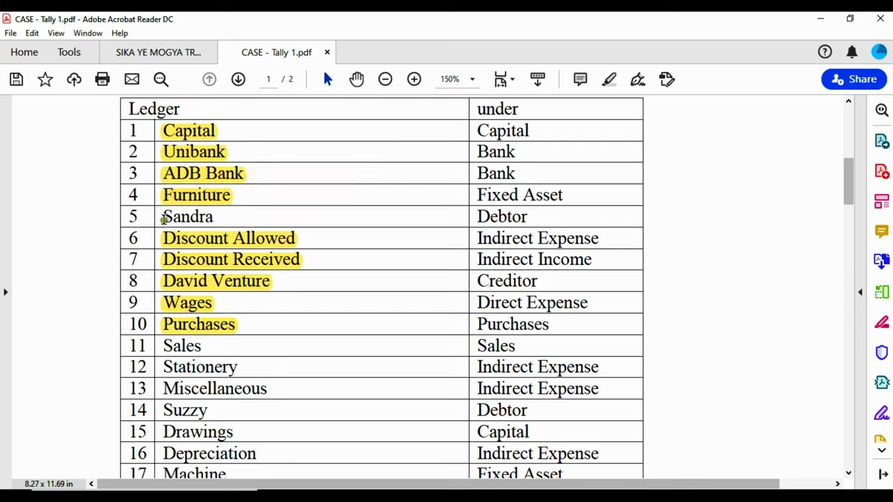
left_click_drag(162, 218, 218, 218)
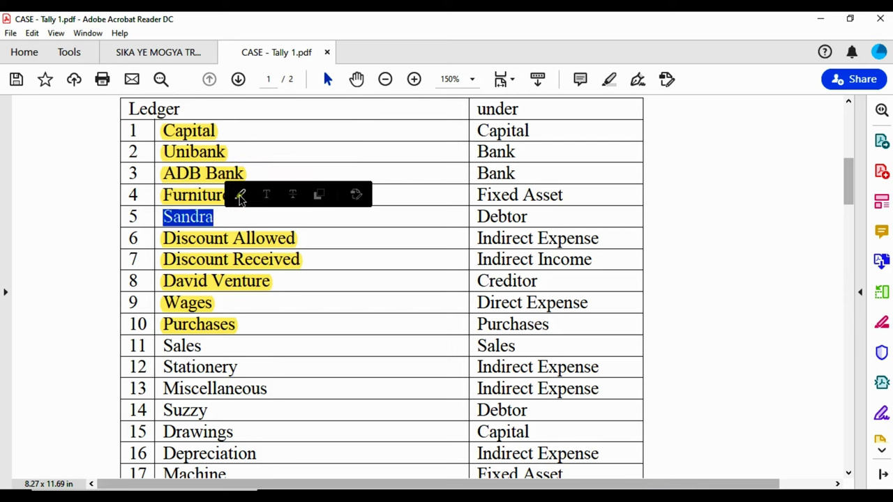
left_click(239, 195)
- Go through the highlighted ledgers from Discount Allowed to Purchases in the case document and examine the remaining entries
left_click(291, 239)
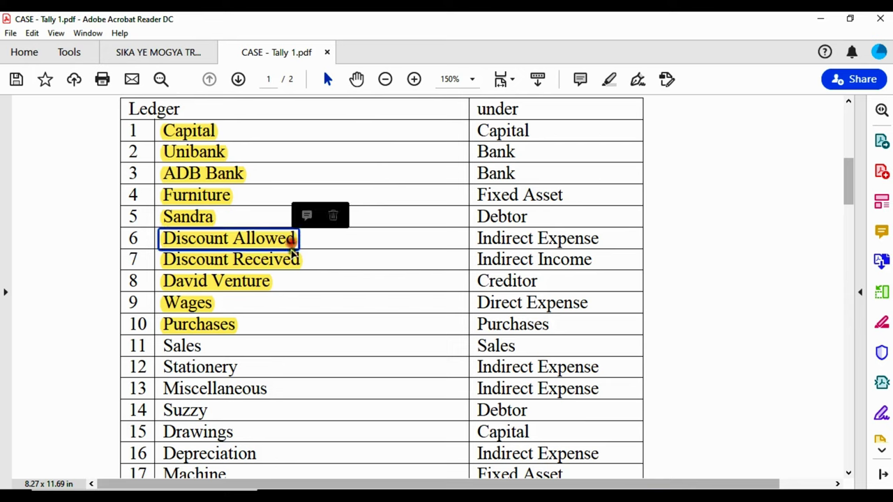
left_click(298, 266)
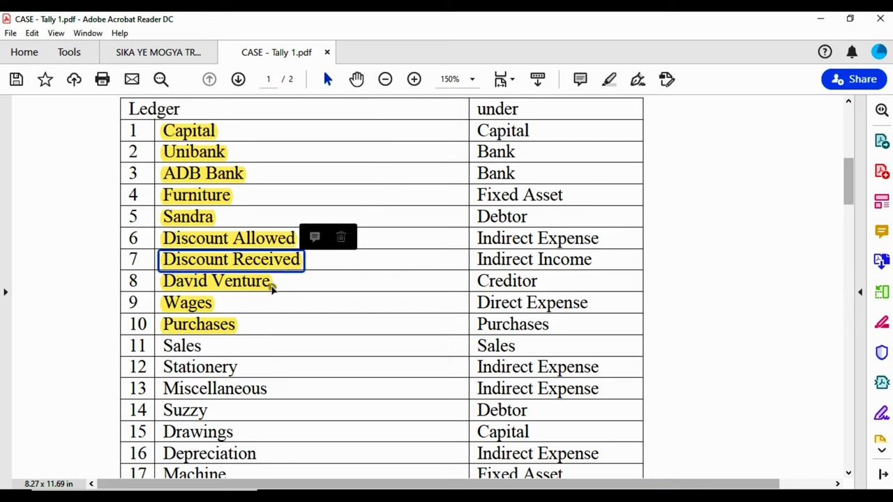
left_click(271, 286)
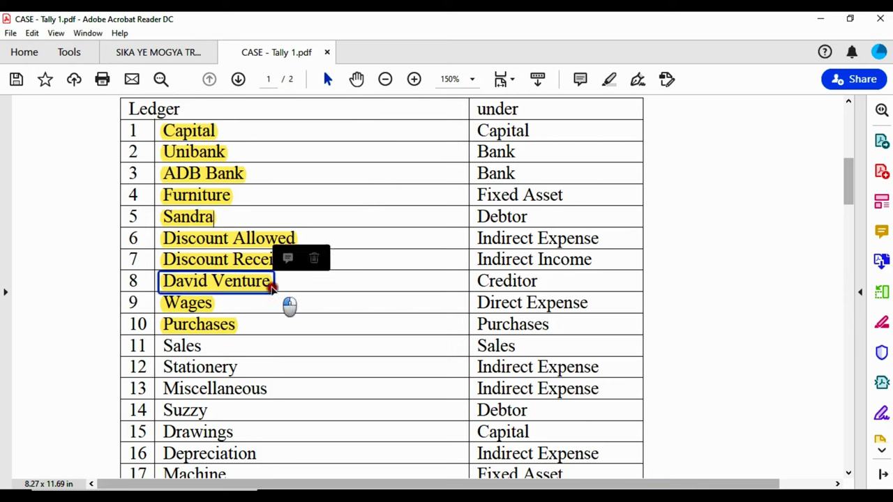
left_click(208, 309)
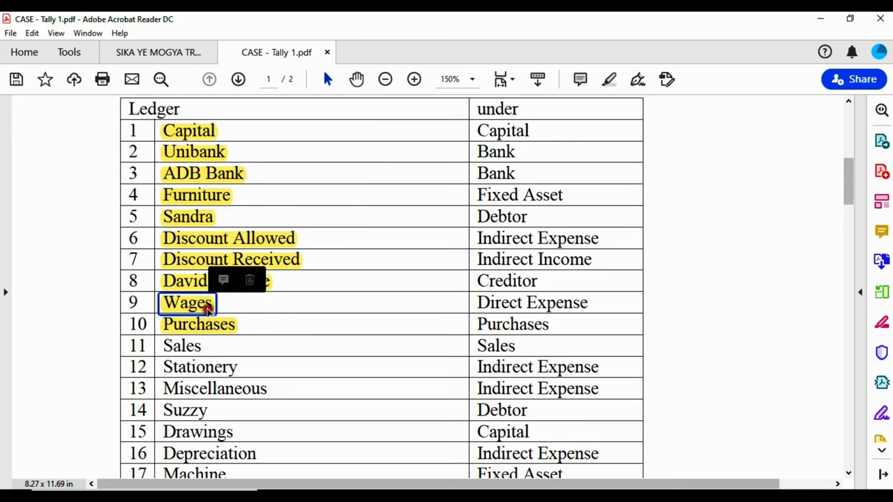
left_click(237, 325)
scroll(348, 333, "down", 3)
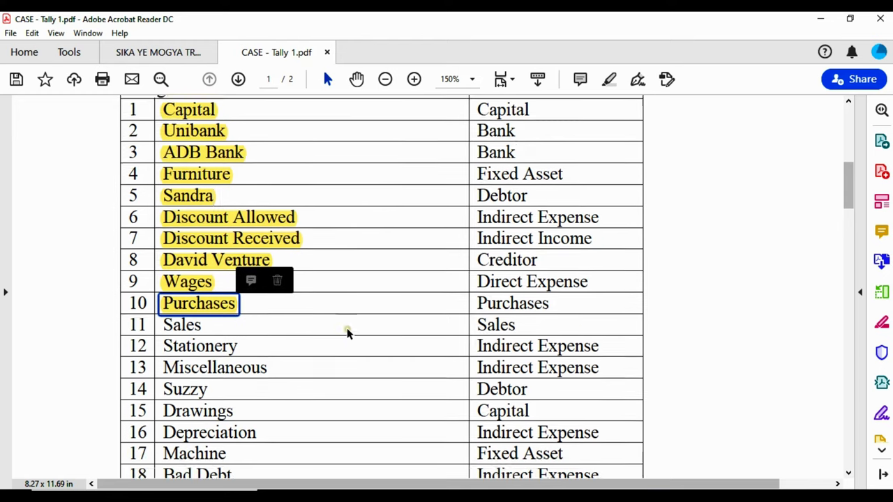
scroll(347, 333, "down", 2)
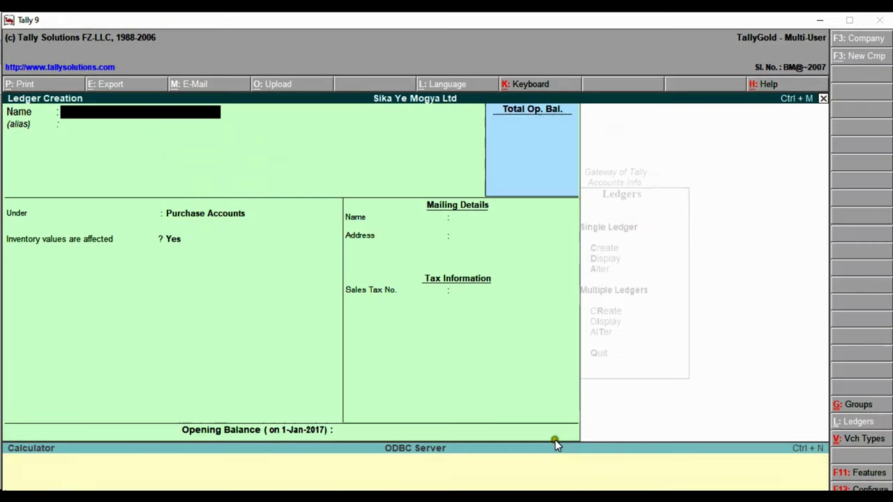
- Quit ledger creation in Tally 9 and open the list of ledgers for single-ledger display
key("Escape")
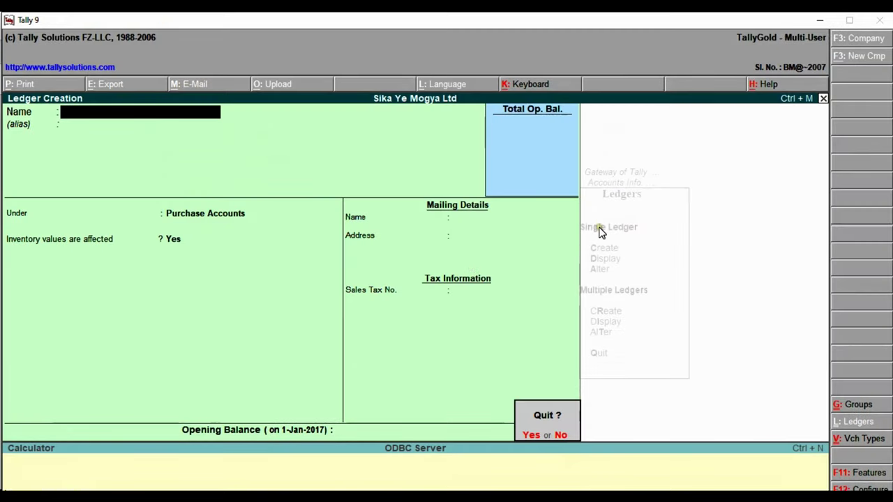
key("Return")
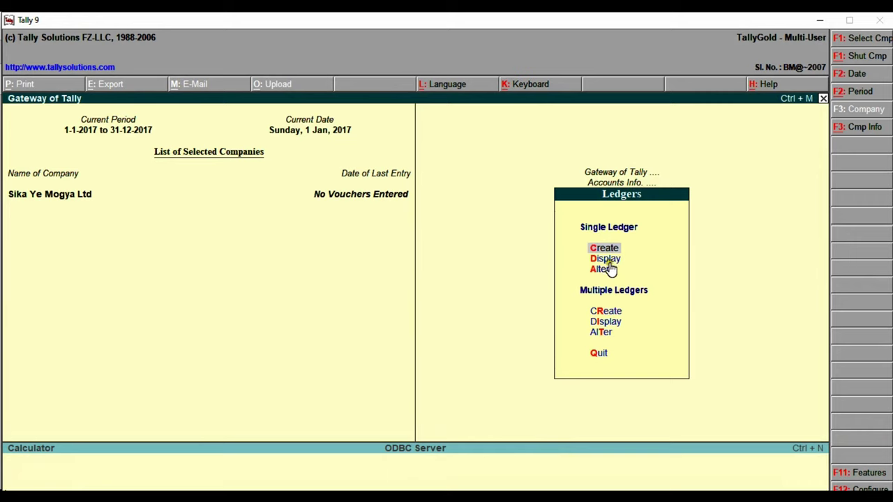
left_click(608, 262)
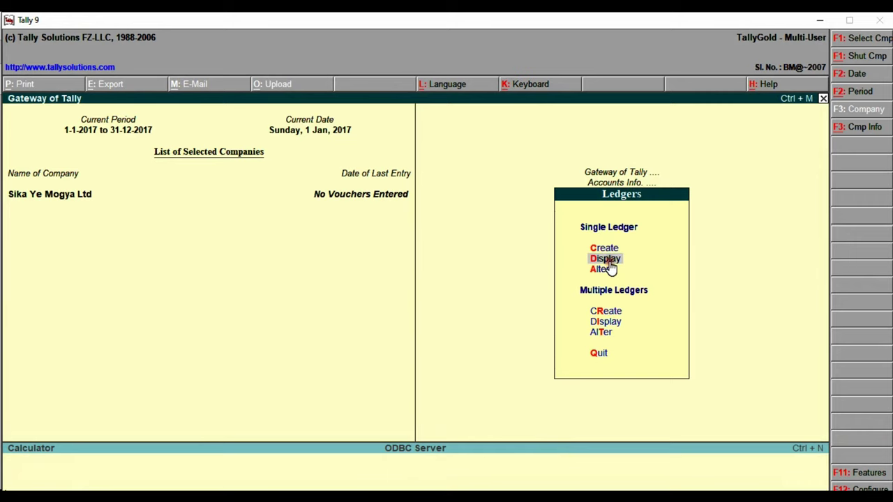
left_click(608, 263)
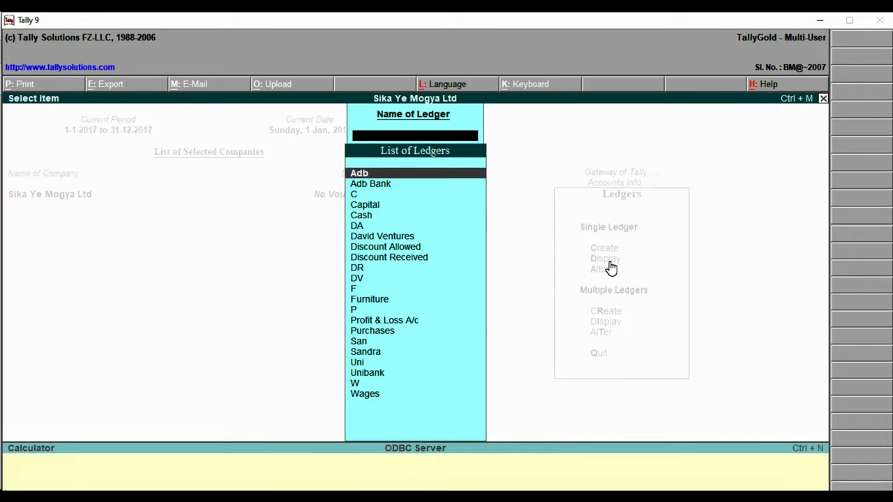
- Go through the ledgers and aliases in the list of ledgers, including Cash and Profit & Loss A/c, and leave the list
left_click(401, 186)
key("Down")
key("Down")
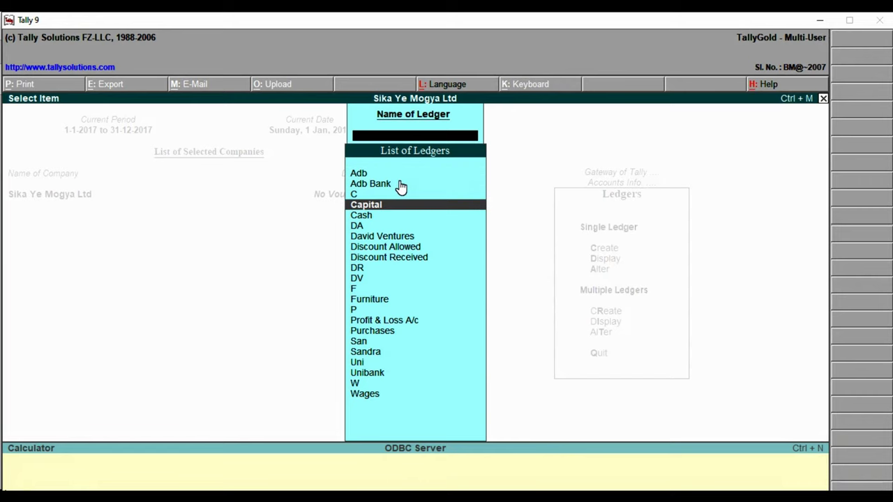
key("Up")
key("Down")
key("Down")
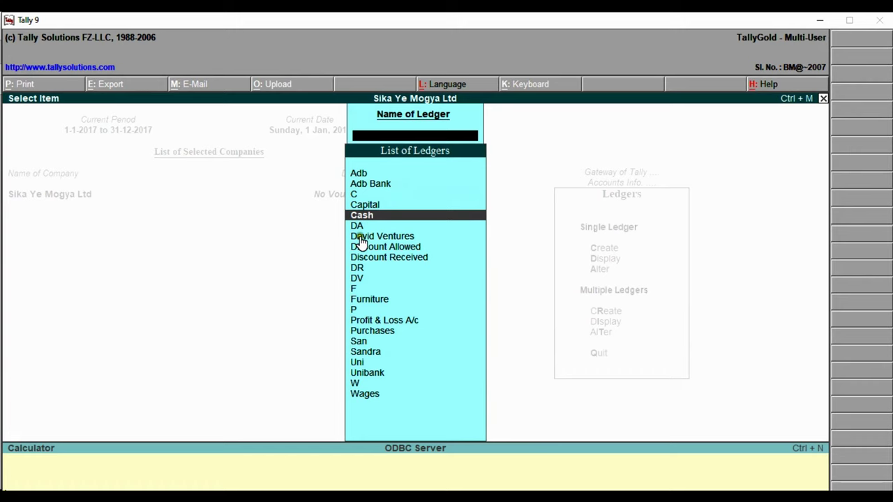
key("Down")
key("Down")
key("Down")
key("Down")
key("Down")
key("Down")
key("Down")
key("Down")
key("Down")
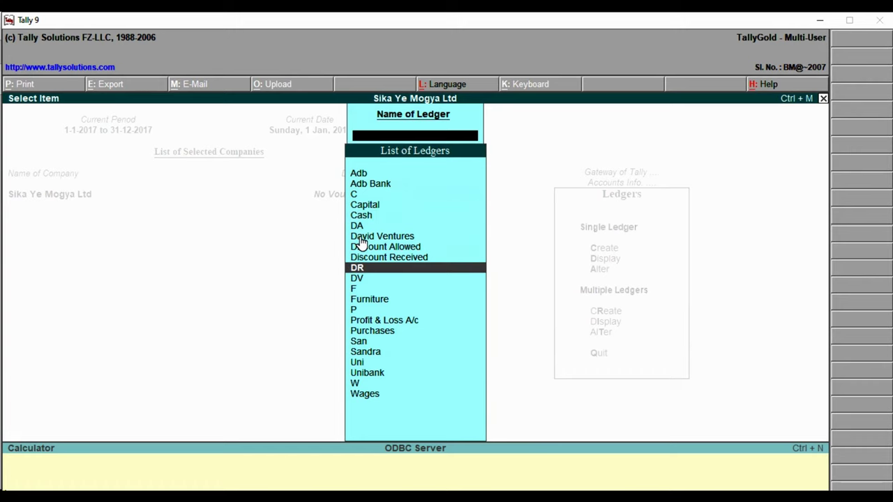
key("Down")
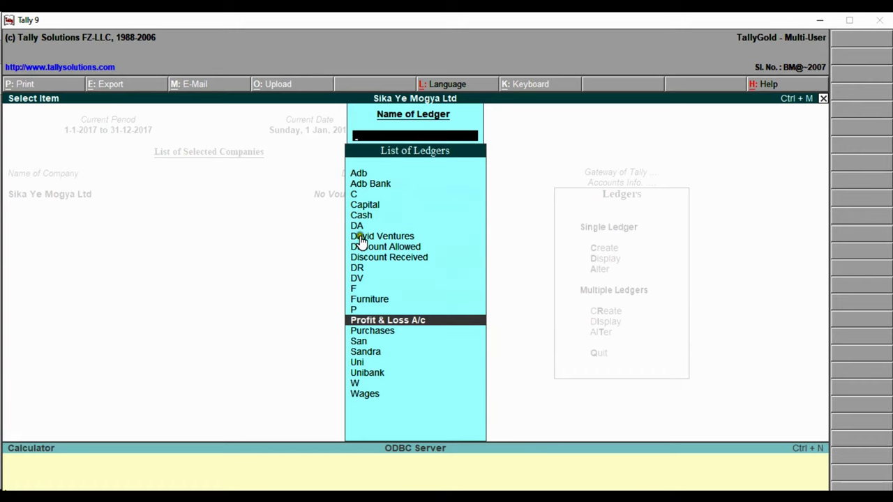
left_click(364, 218)
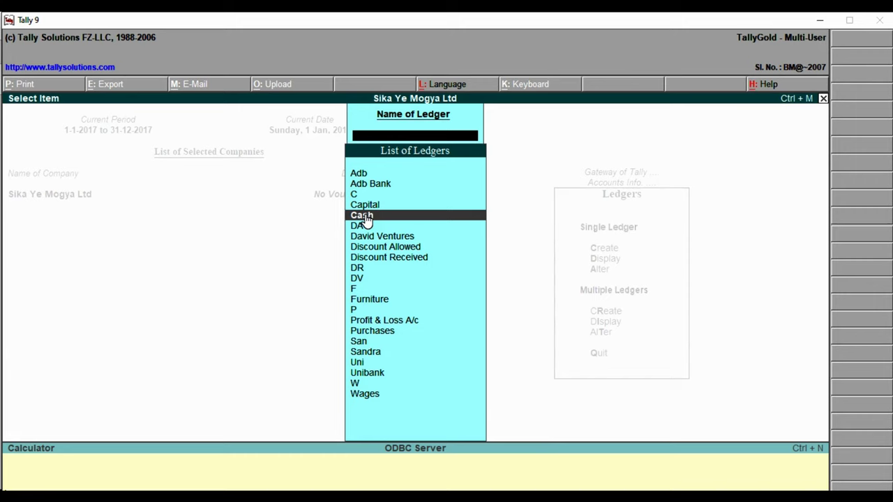
left_click(427, 362)
key("Escape")
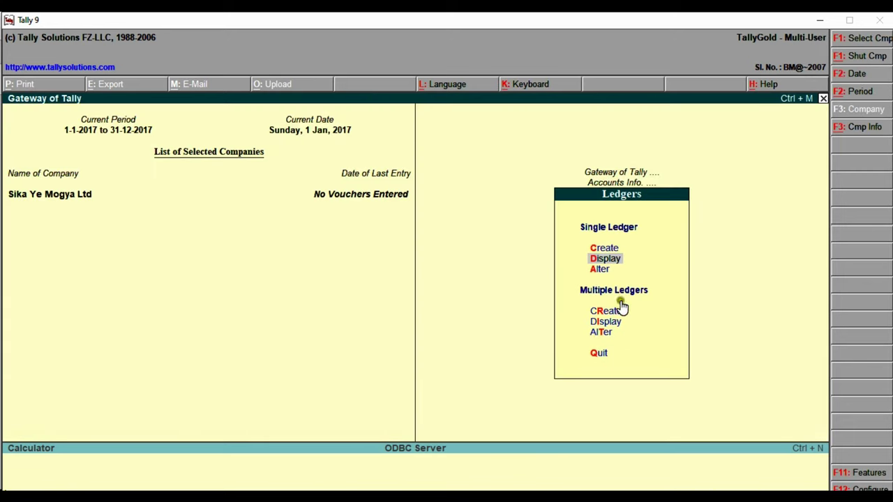
- Open creation of multiple ledgers and set the parent group to All Items
left_click(595, 314)
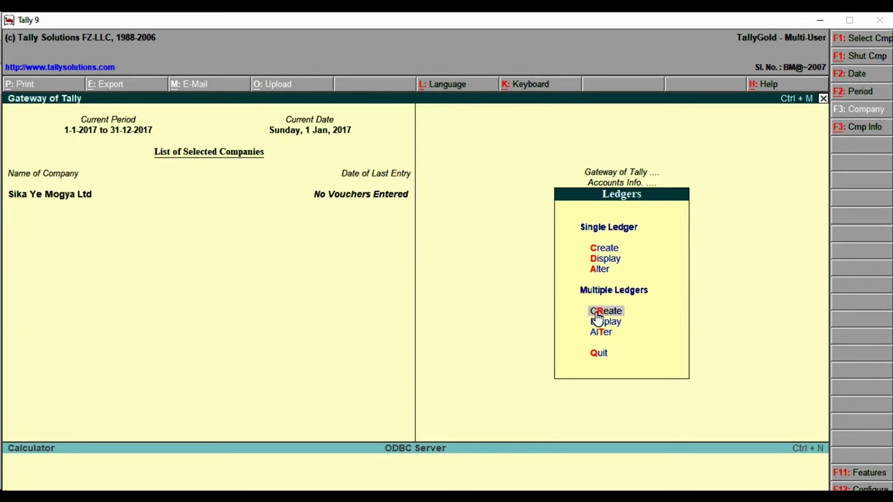
left_click(596, 315)
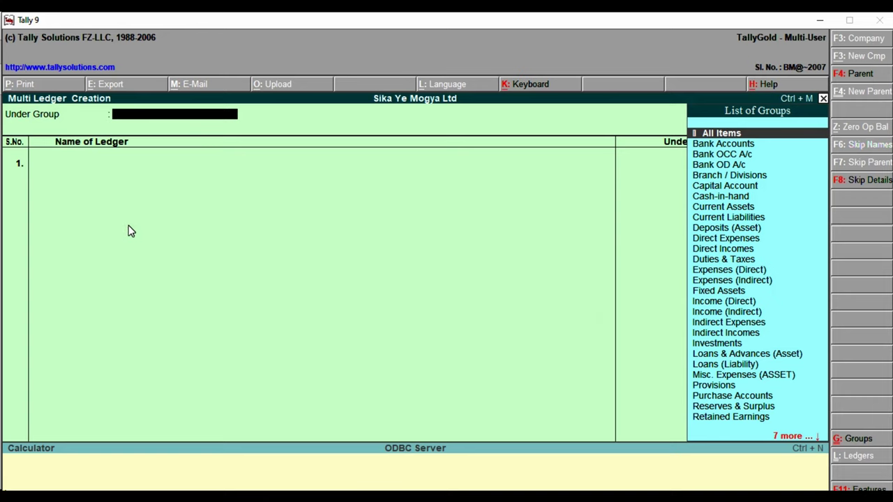
left_click(426, 186)
key("Return")
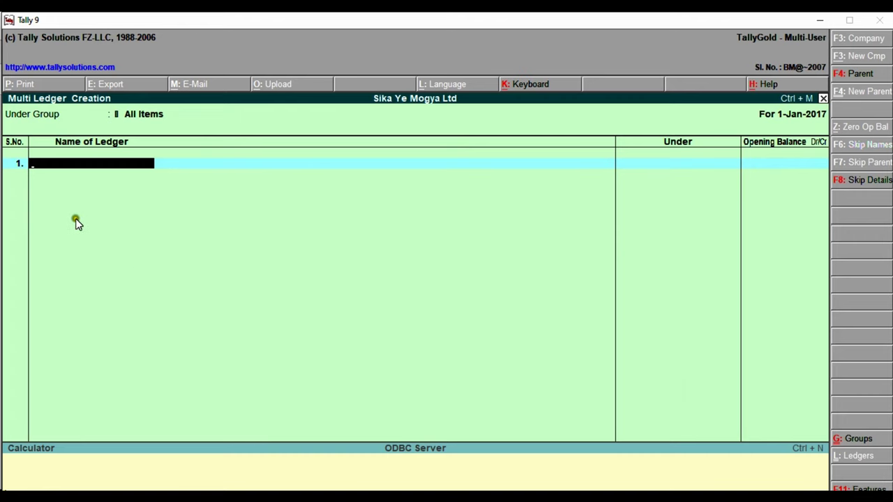
left_click(137, 115)
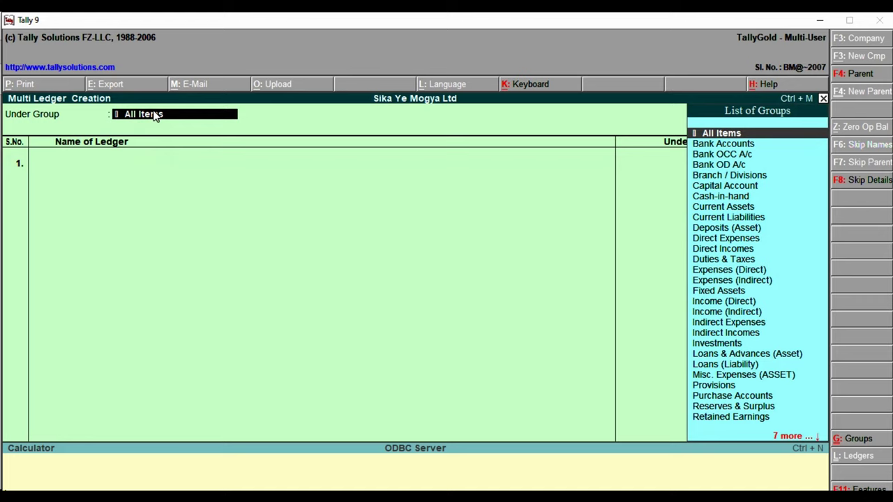
key("Return")
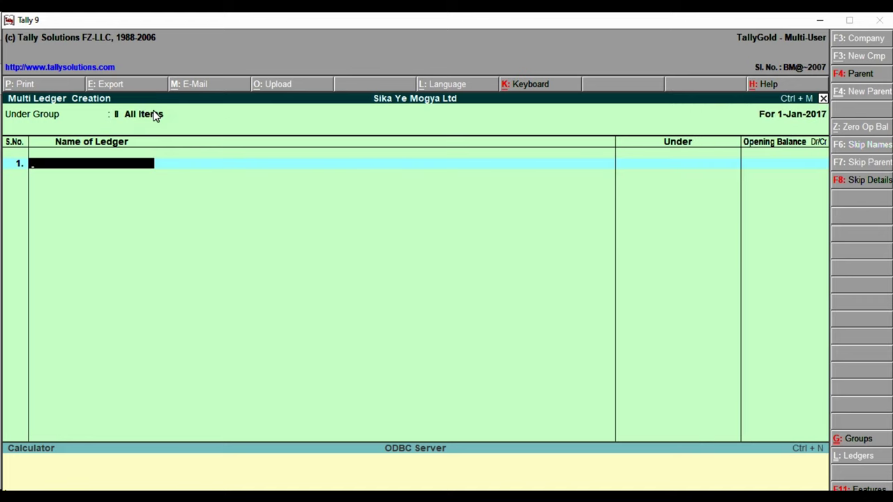
- Switch to the case document in Adobe Acrobat Reader and highlight Sales and Stationery in the ledger table
left_click(820, 19)
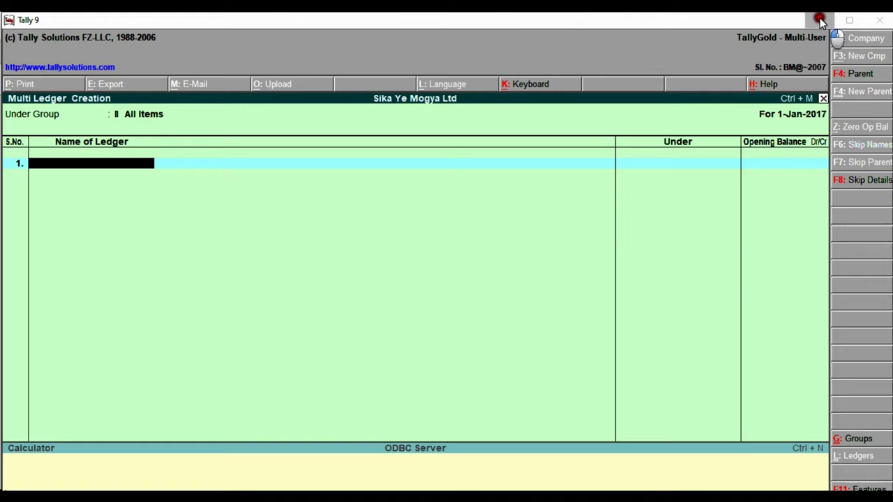
scroll(388, 225, "down", 1)
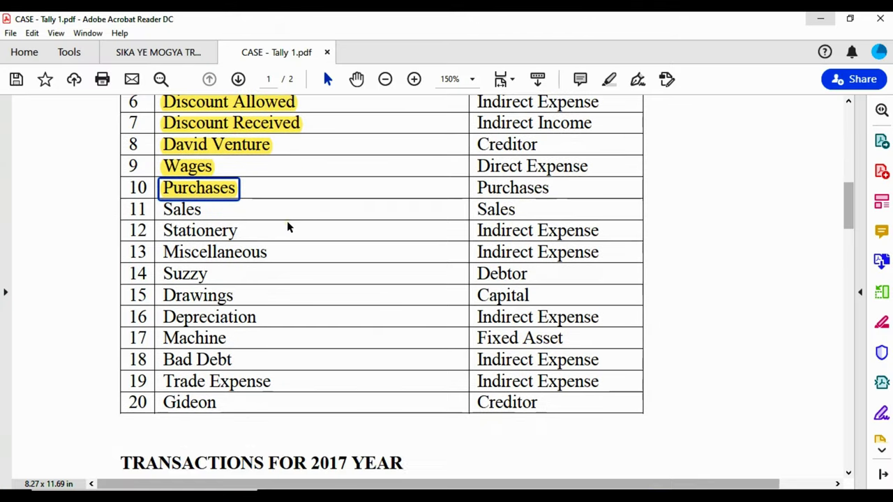
left_click(162, 205)
left_click_drag(163, 205, 209, 211)
left_click(224, 186)
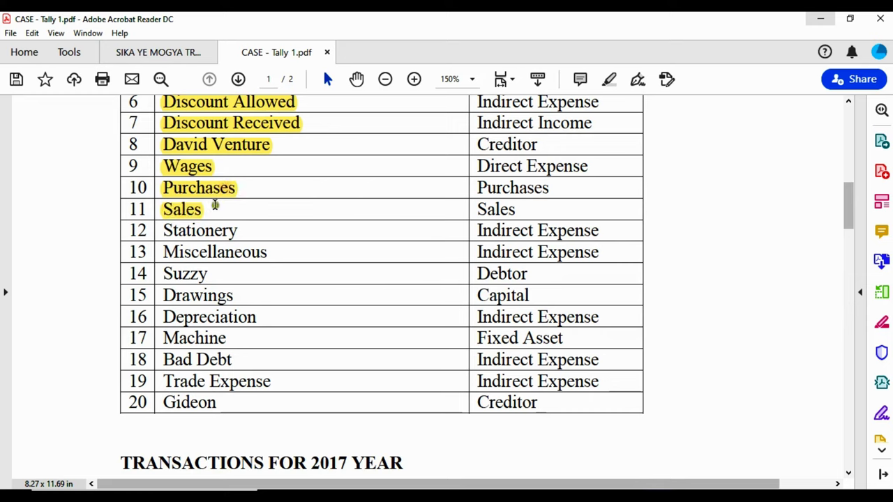
left_click_drag(165, 231, 244, 233)
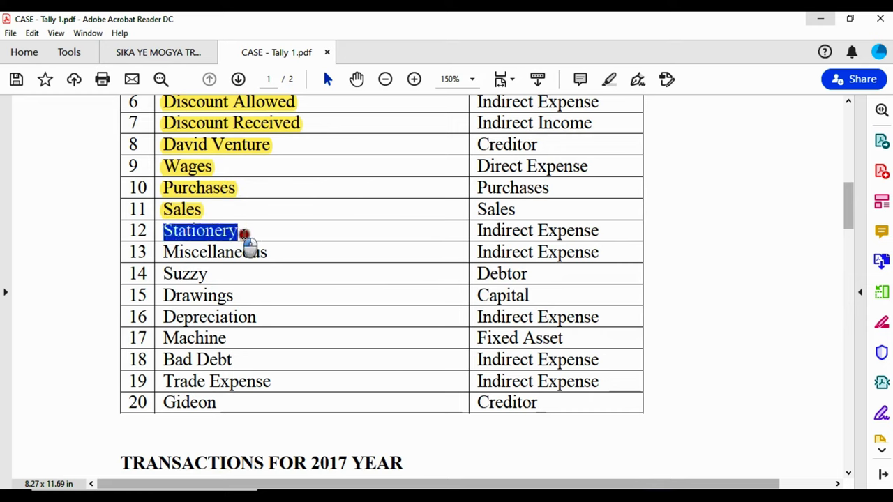
left_click(258, 209)
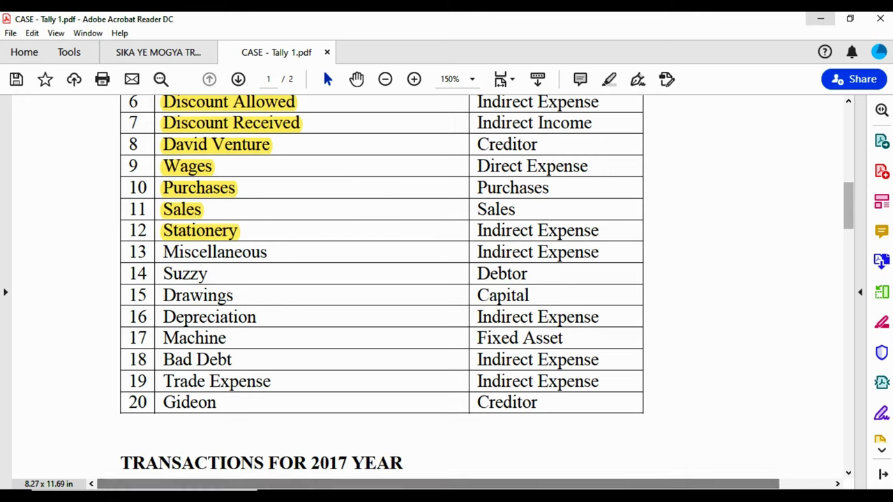
- Switch back to Tally 9 and enter the Sales ledger under Sales Accounts with no opening balance
key("alt+Tab")
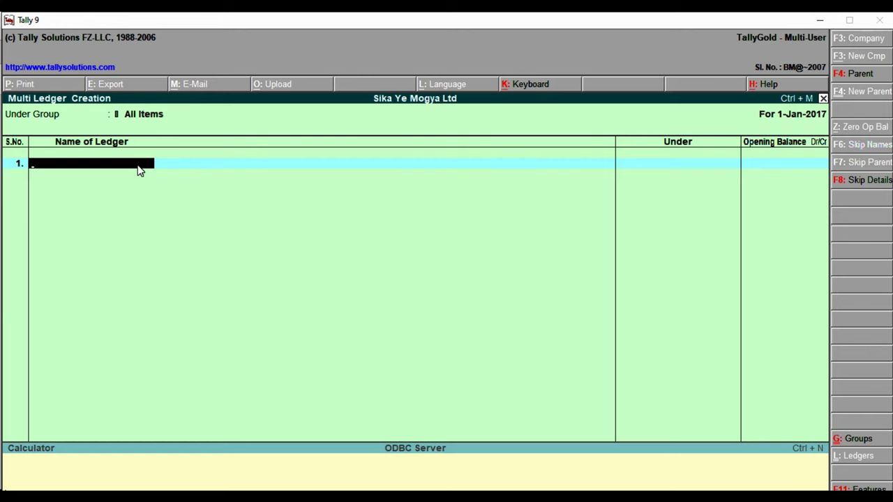
type("Sales")
key("Return")
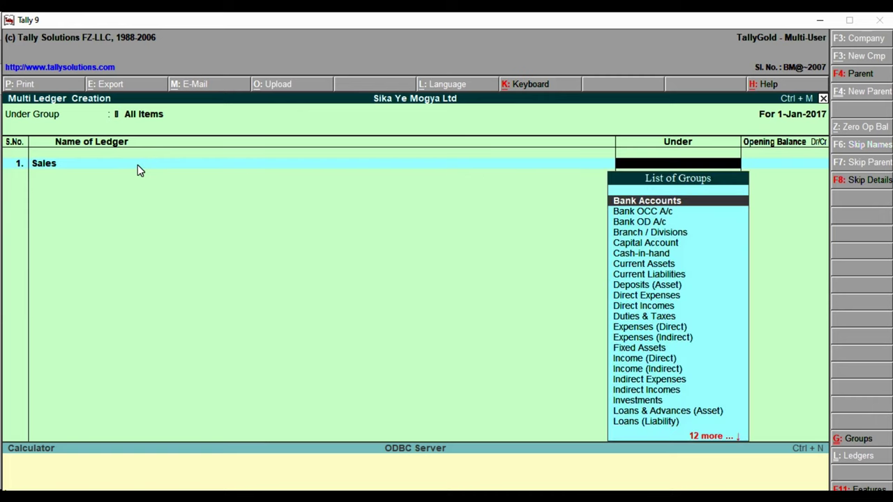
type("Sales")
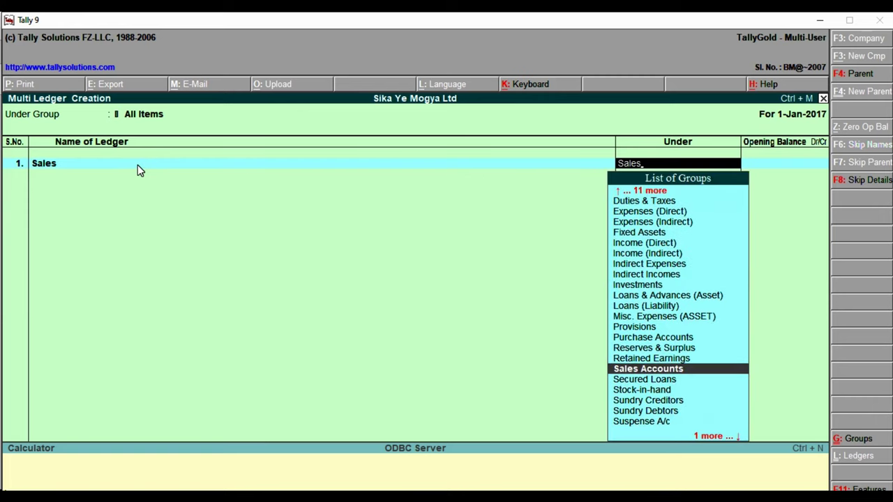
key("Return")
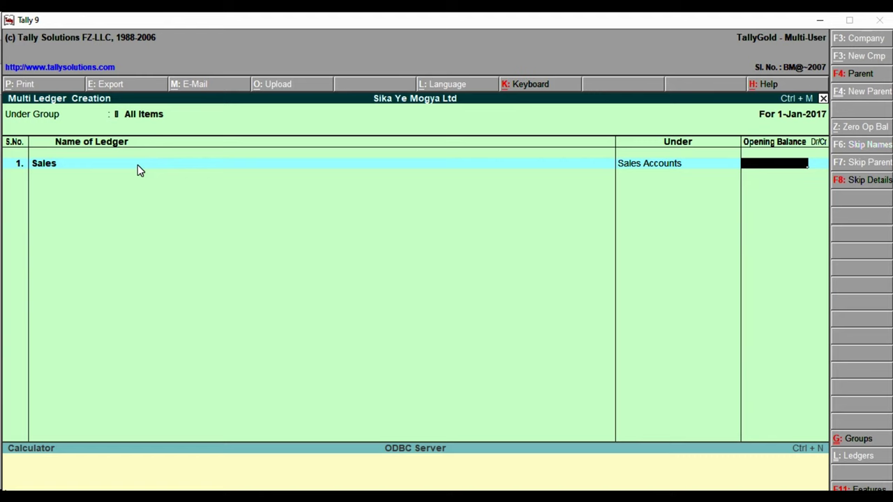
key("Return")
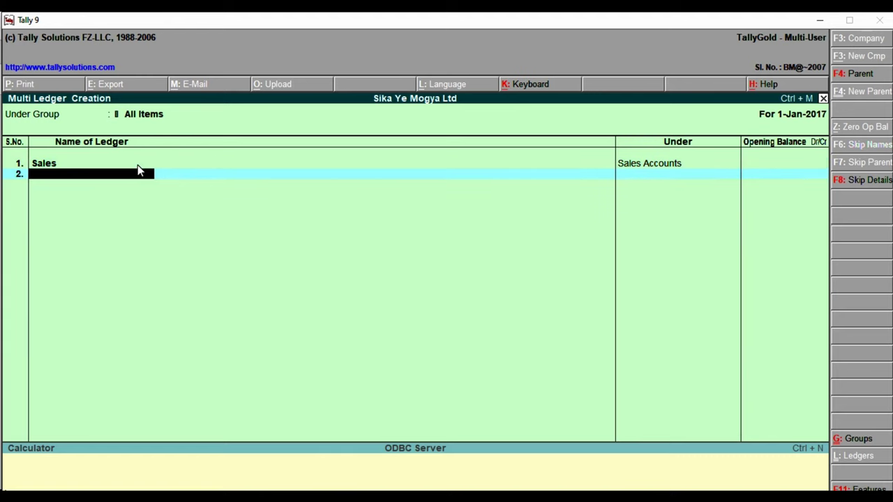
- Add the Stationery ledger under Indirect Expenses, leaving its opening balance blank
type("Stationery")
key("Return")
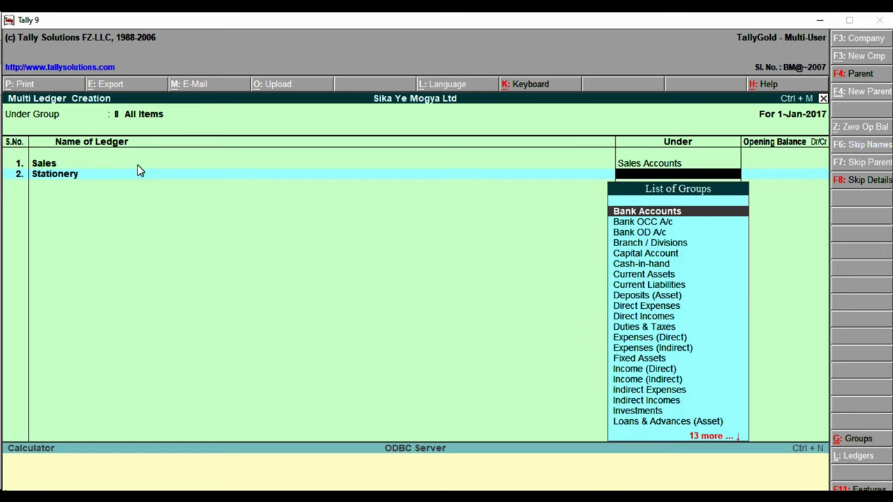
type("Indi")
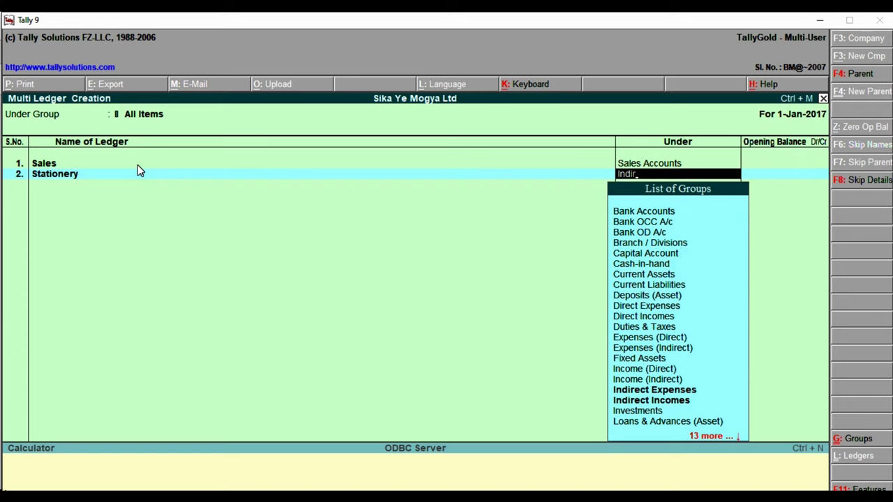
type("r")
key("Return")
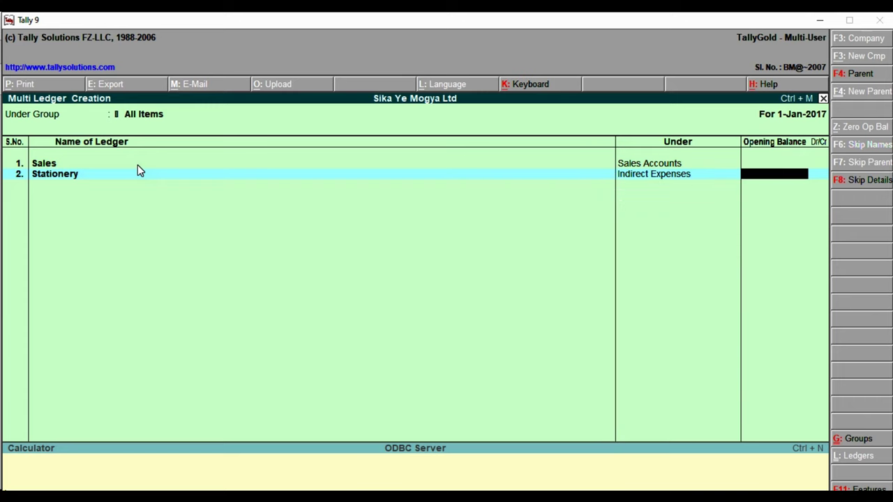
key("Return")
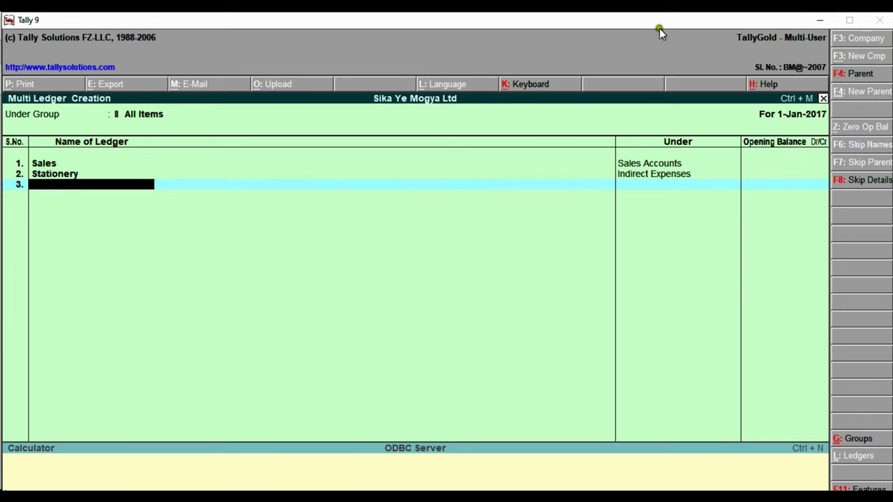
- Switch to the case document in Adobe Acrobat Reader and highlight Miscellaneous and the debtor in row 14
left_click(823, 18)
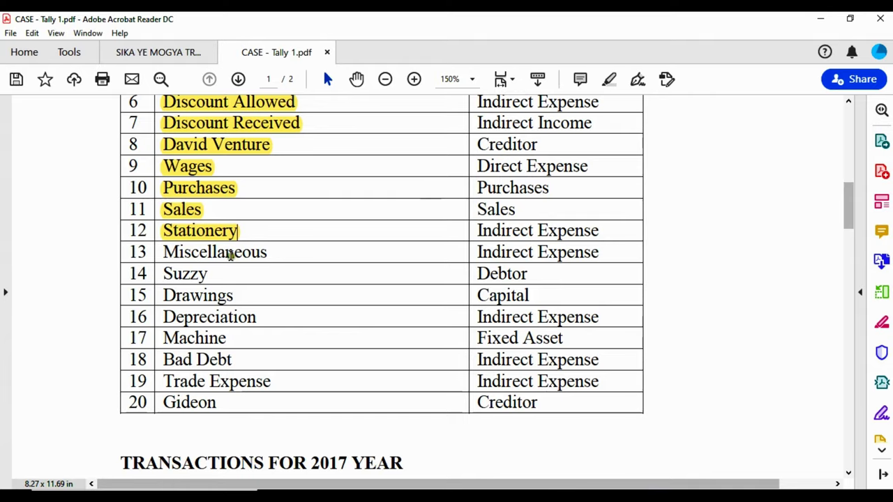
left_click_drag(166, 253, 270, 255)
left_click(288, 230)
left_click_drag(165, 274, 210, 274)
left_click(220, 254)
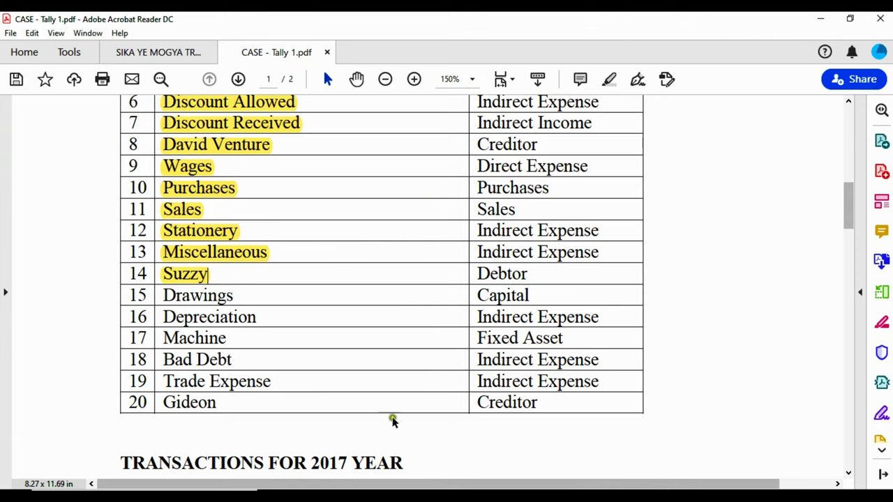
- Return to Tally 9 and add the Miscellaneous ledger under Indirect Expenses with no opening balance
key("alt+Tab")
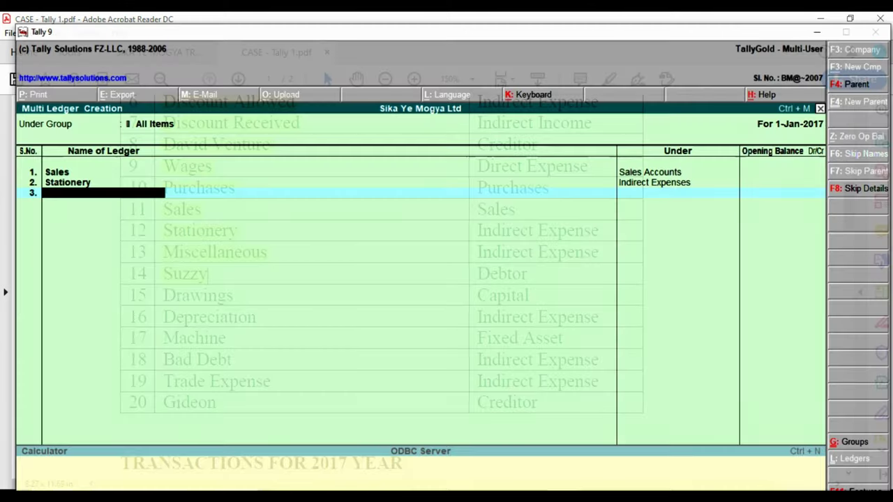
type("Mis")
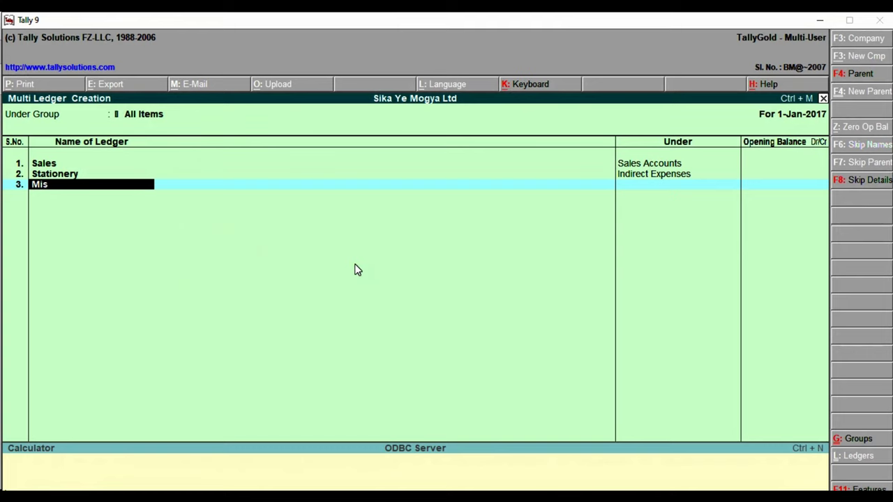
type("cellaneous")
key("Return")
type("Indi")
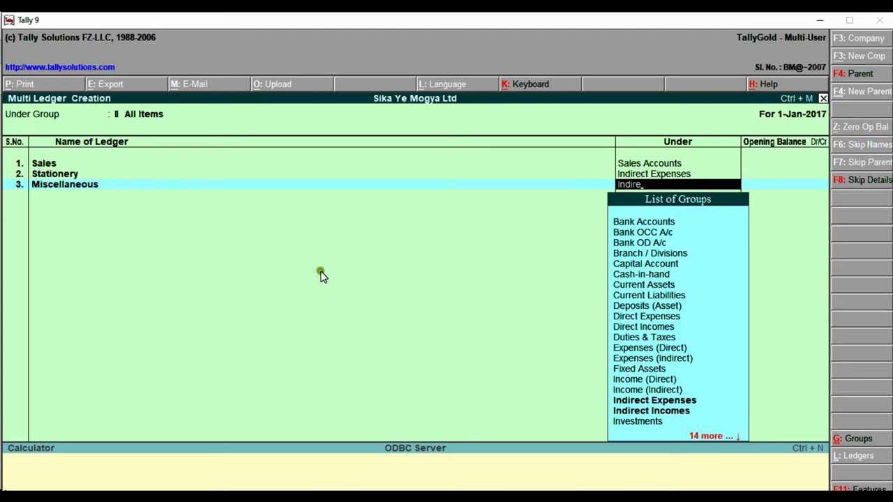
key("Return")
key("Return")
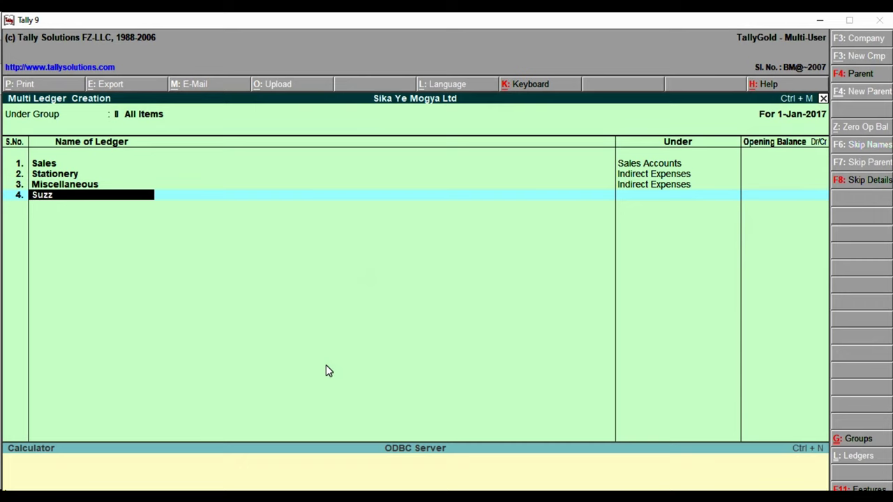
- Add the ledger for the debtor in row 14 of the case document under Sundry Debtors, without an opening balance
key("Return")
type("Sund")
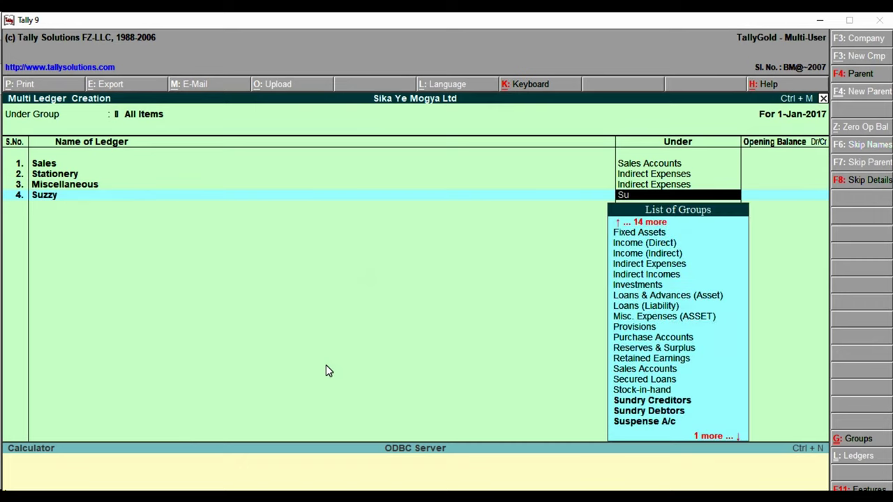
key("Down")
key("Down")
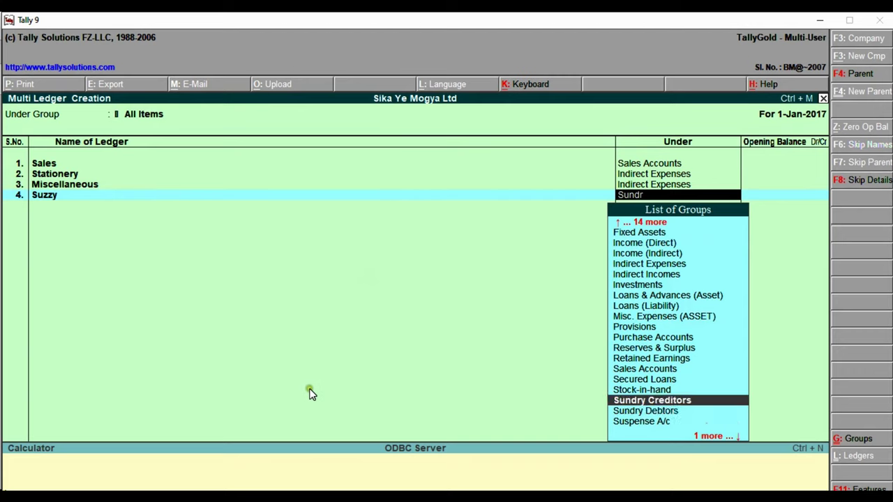
key("Return")
key("Return")
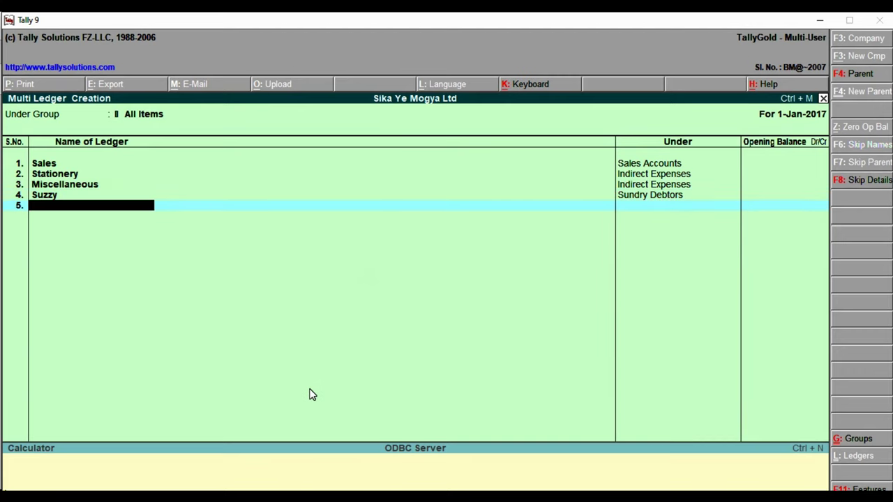
- Switch to the case document in Adobe Acrobat Reader and highlight Drawings and Depreciation in the ledger list
left_click(822, 20)
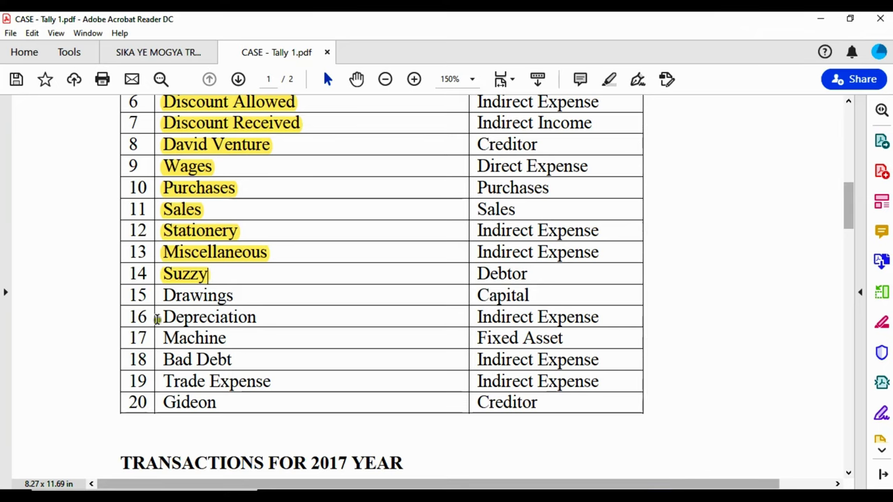
left_click_drag(162, 297, 235, 296)
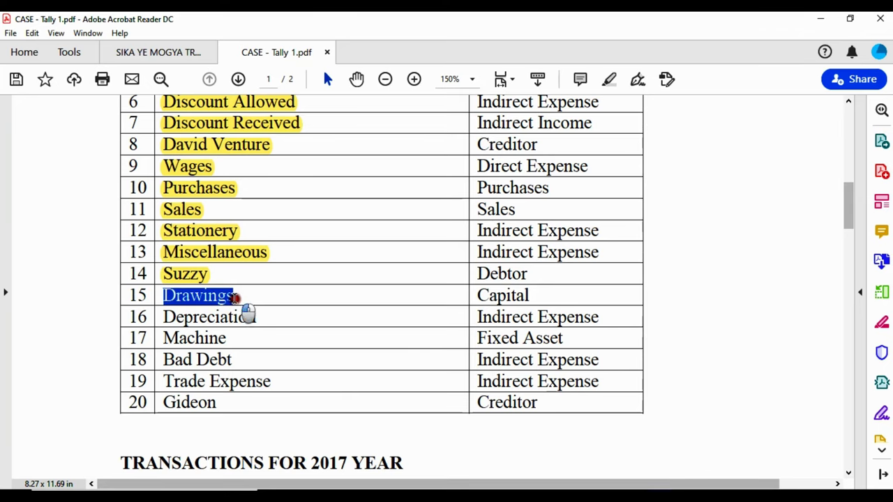
left_click(251, 274)
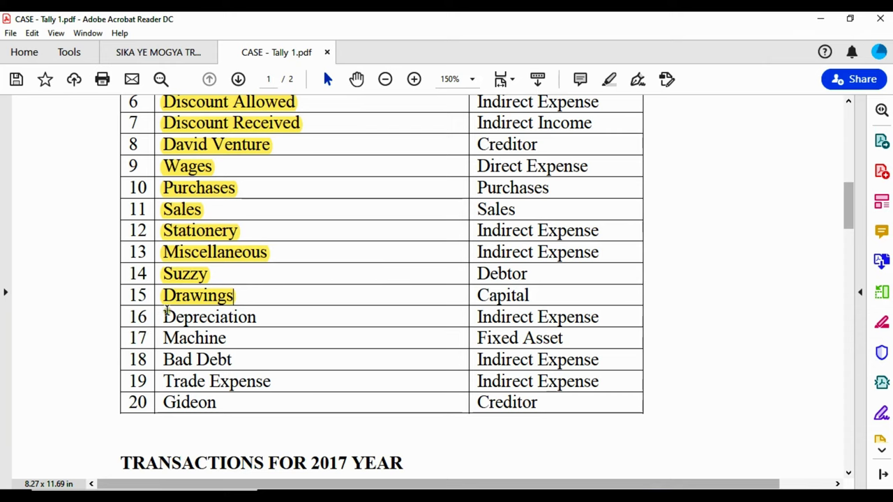
left_click_drag(166, 317, 252, 318)
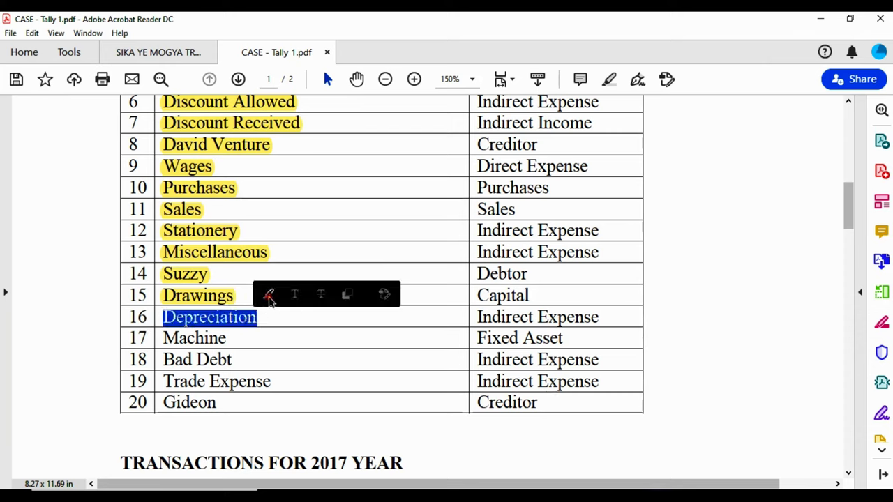
left_click(270, 296)
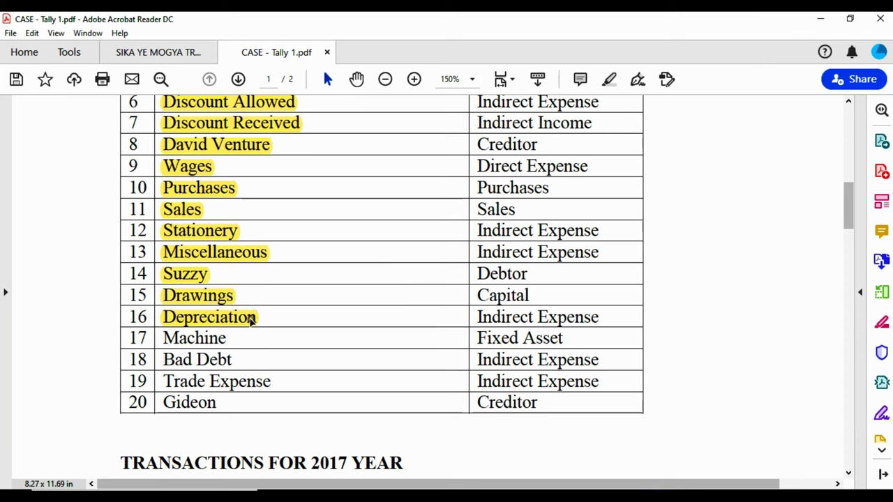
left_click(216, 300)
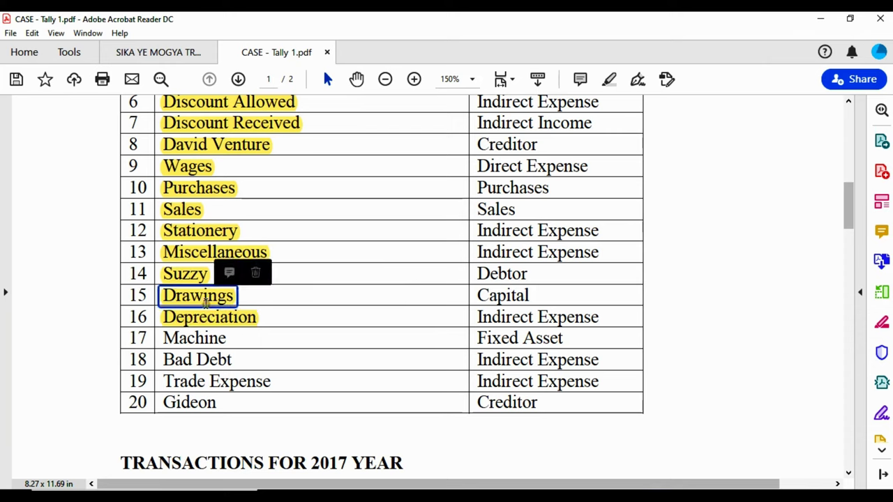
left_click(218, 321)
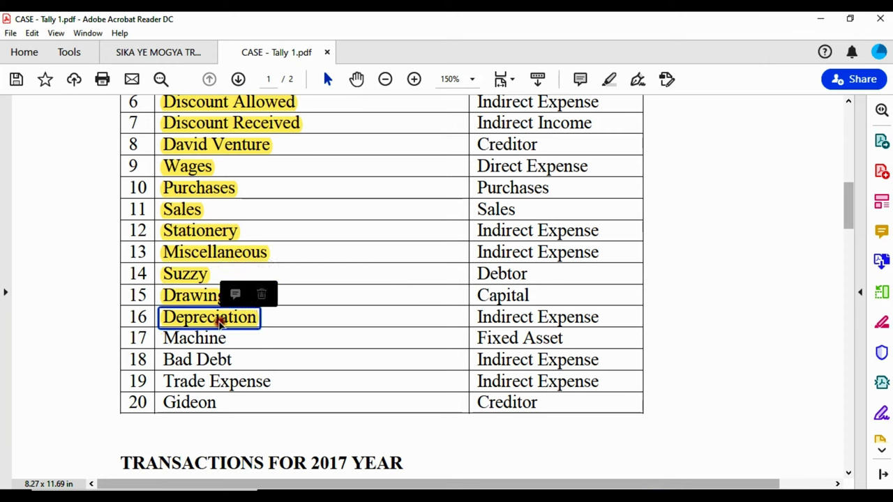
left_click(200, 296)
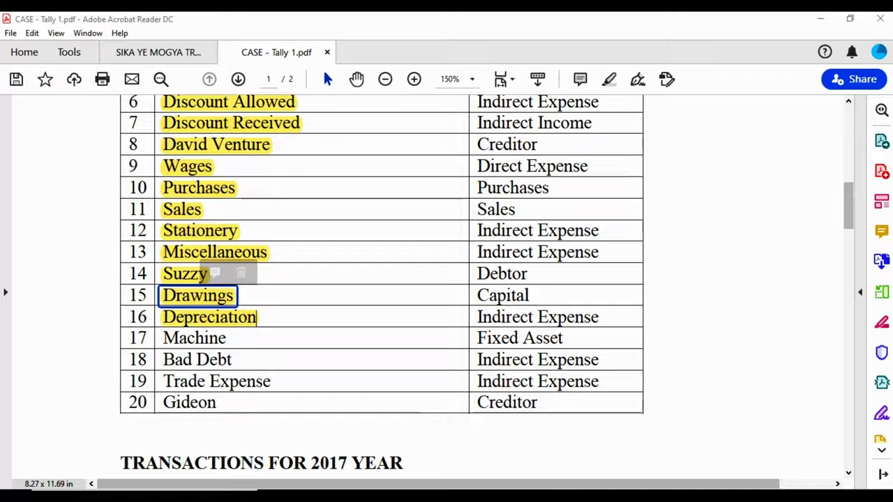
- Return to Tally 9 and add the Drawings ledger under Capital Account, leaving its opening balance blank
key("alt+Tab")
type("D")
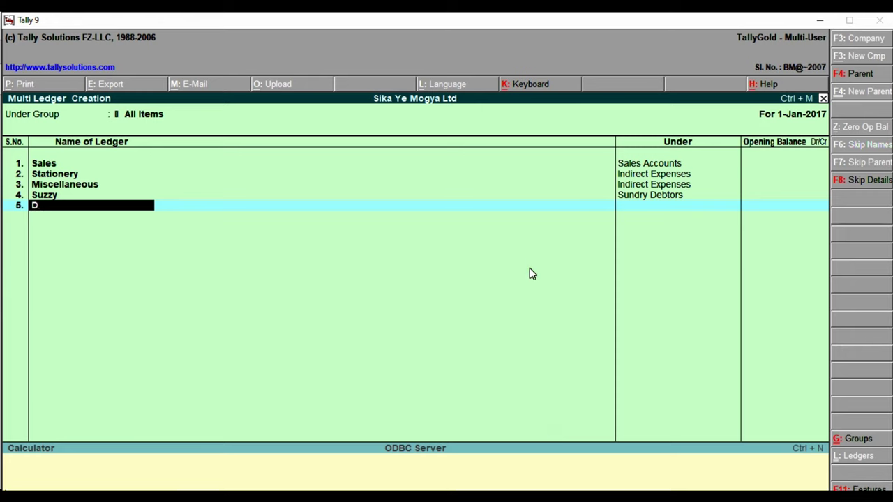
type("rawings")
key("Return")
type("Capi")
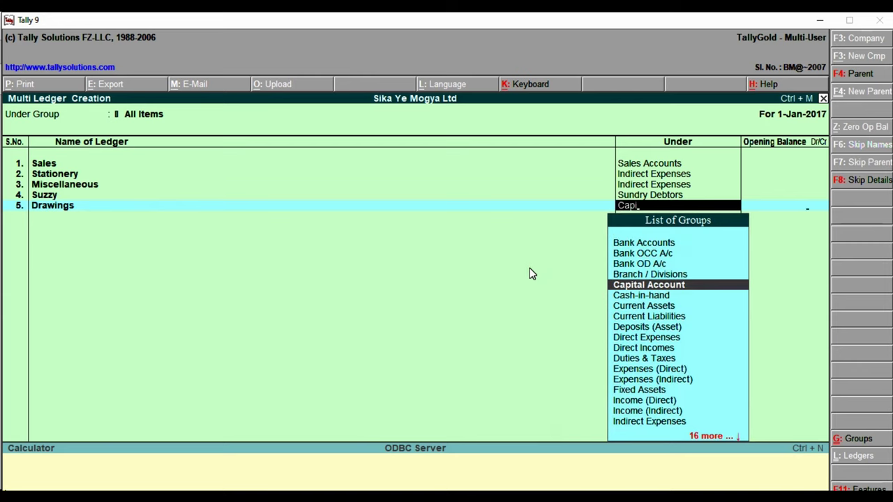
key("Return")
key("Return")
- Add the Depreciation ledger under Indirect Expenses with no opening balance
type("Depreciation")
key("Return")
type("Indirec")
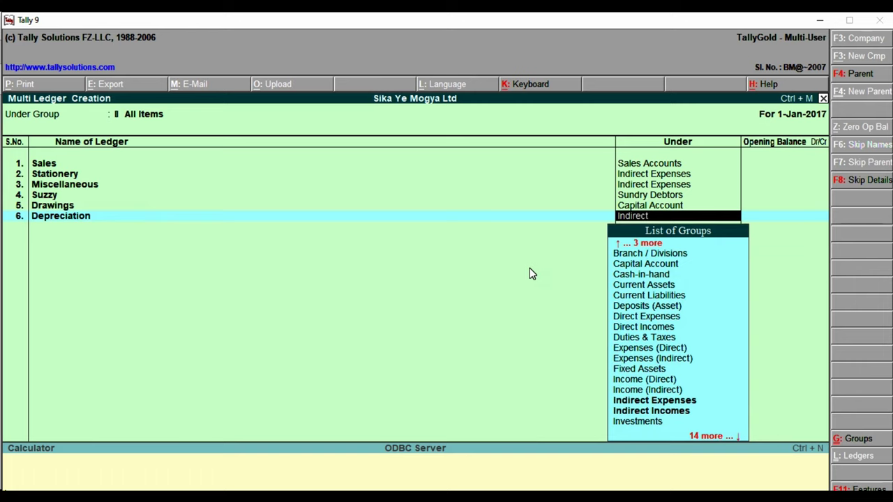
key("Return")
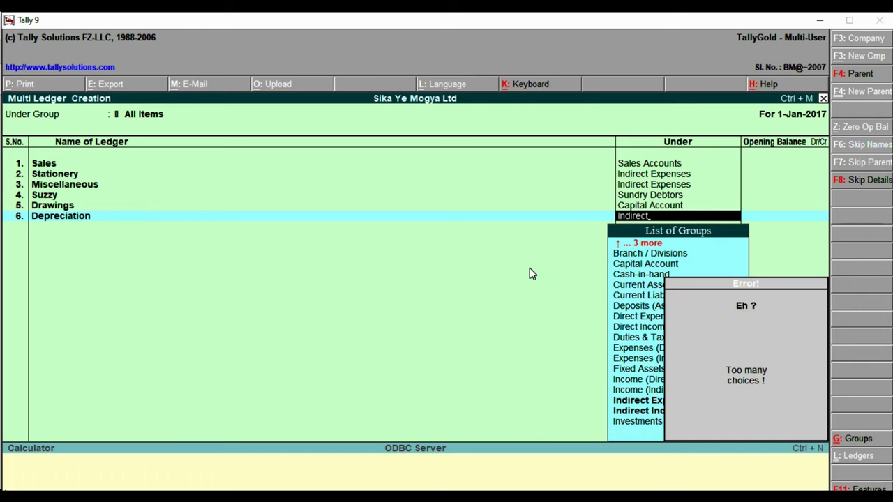
key("BackSpace")
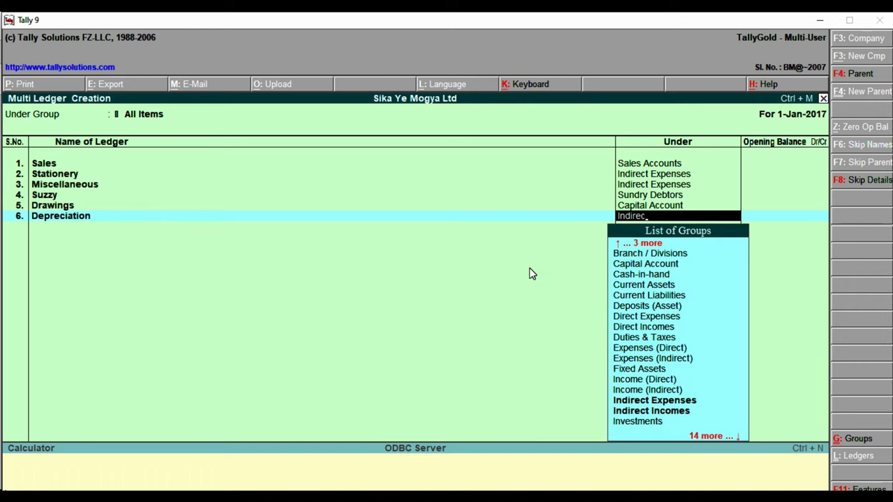
key("Down")
key("Return")
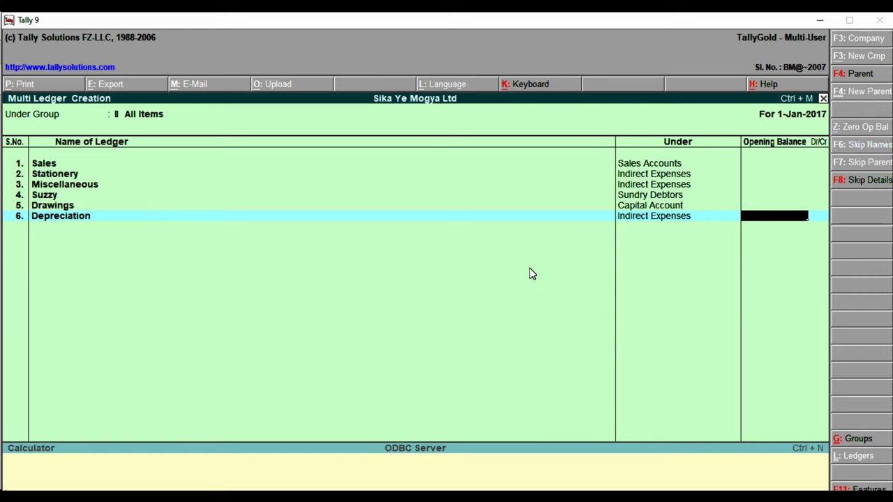
key("Return")
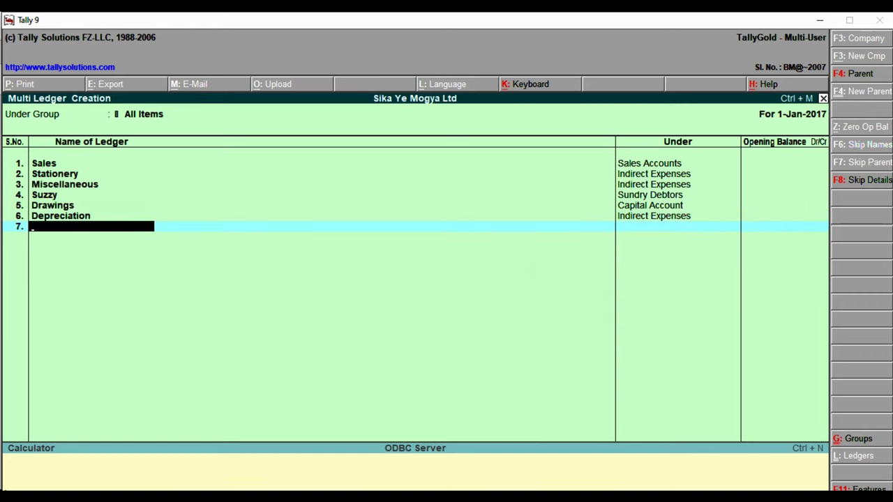
- Switch to the case document in Adobe Acrobat Reader and highlight Machine and Bad Debt in the ledger list
left_click(819, 20)
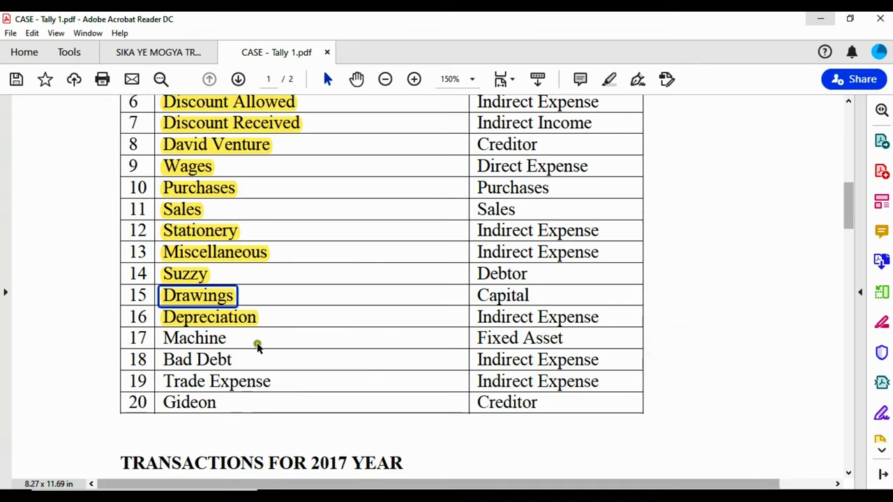
left_click_drag(230, 340, 159, 336)
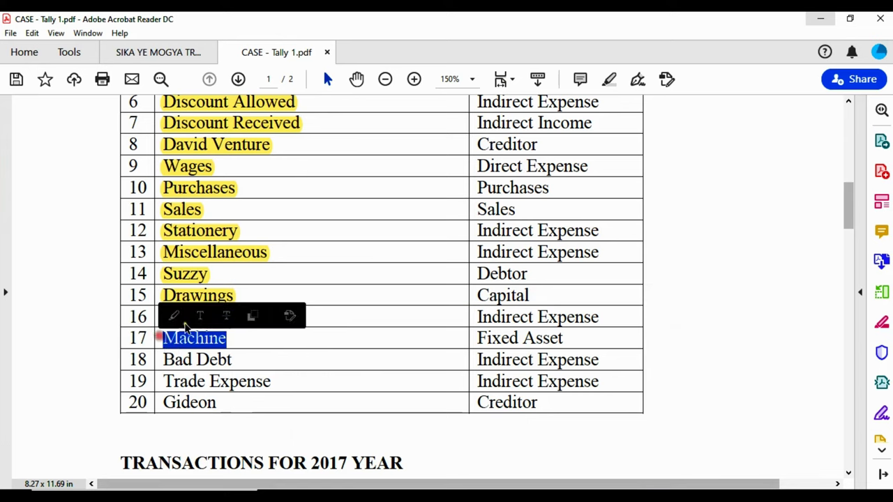
left_click(174, 315)
left_click_drag(242, 361, 187, 359)
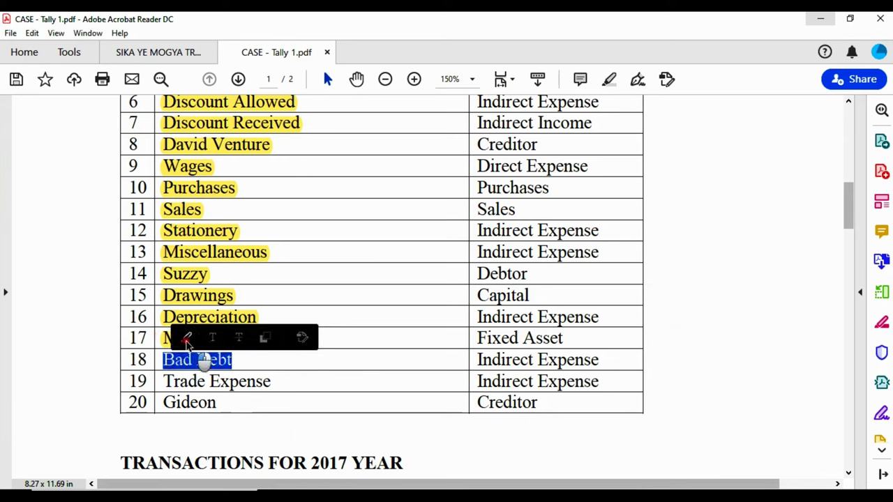
left_click(186, 337)
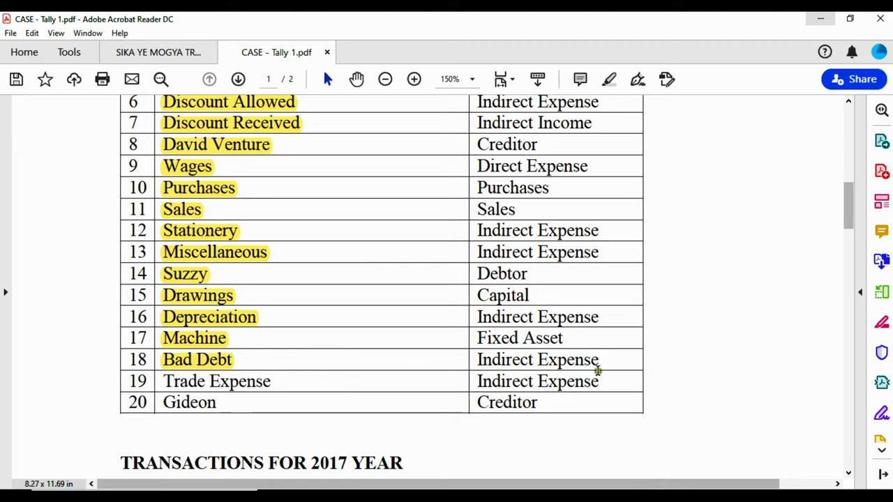
- Return to Tally 9 and add the Machine ledger under Fixed Assets without an opening balance
left_click(564, 490)
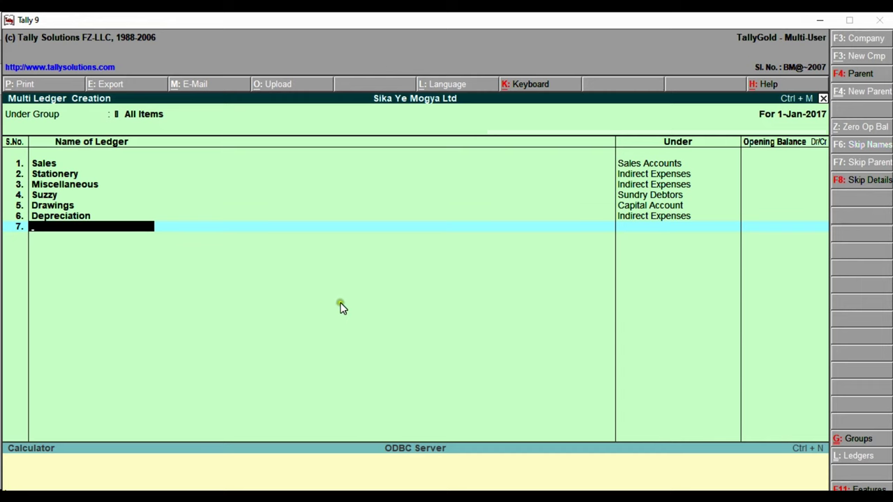
type("Machine")
key("Return")
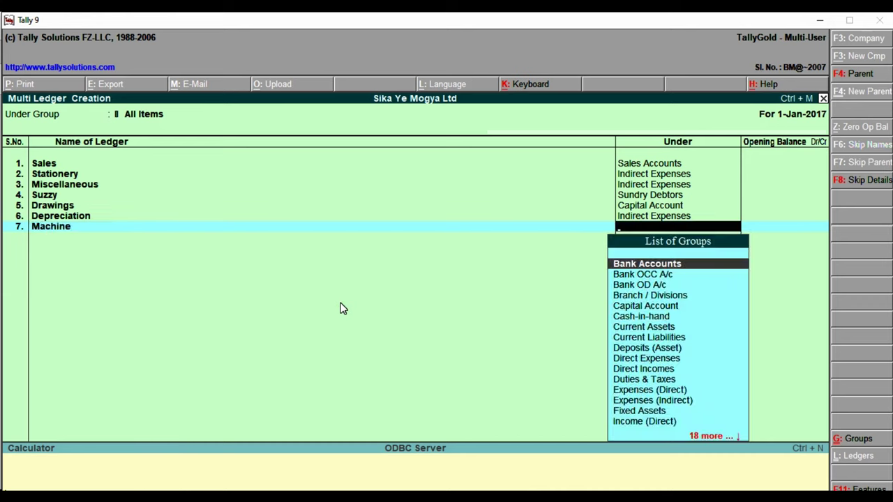
type("fix")
key("Return")
key("Return")
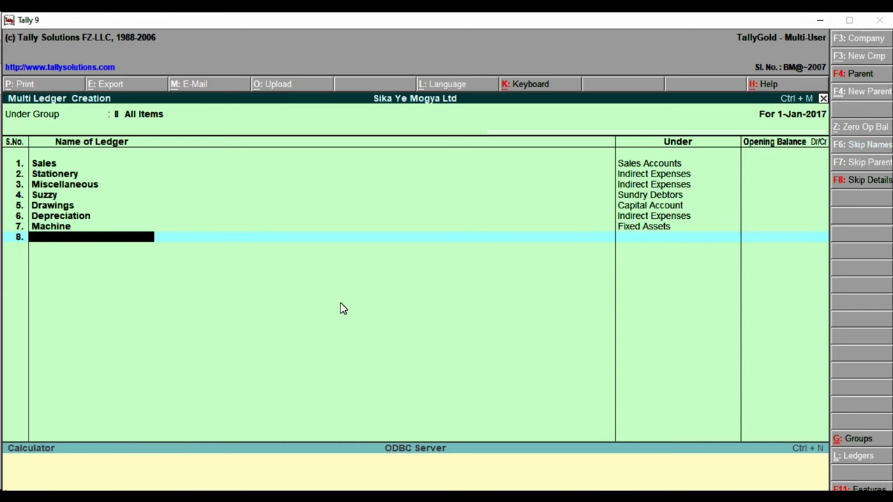
- Add the Bad Debt ledger under Indirect Expenses, leaving its opening balance blank
type("Bad Debt")
key("Return")
type("Indire")
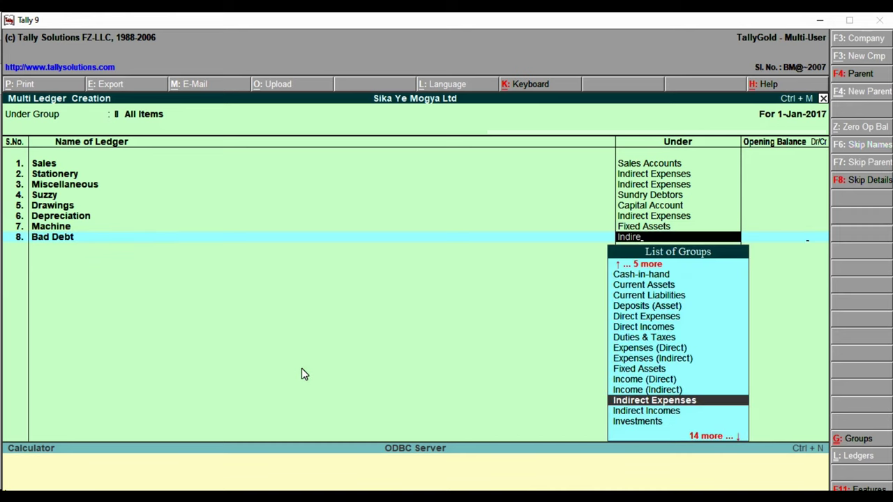
key("Return")
key("Return")
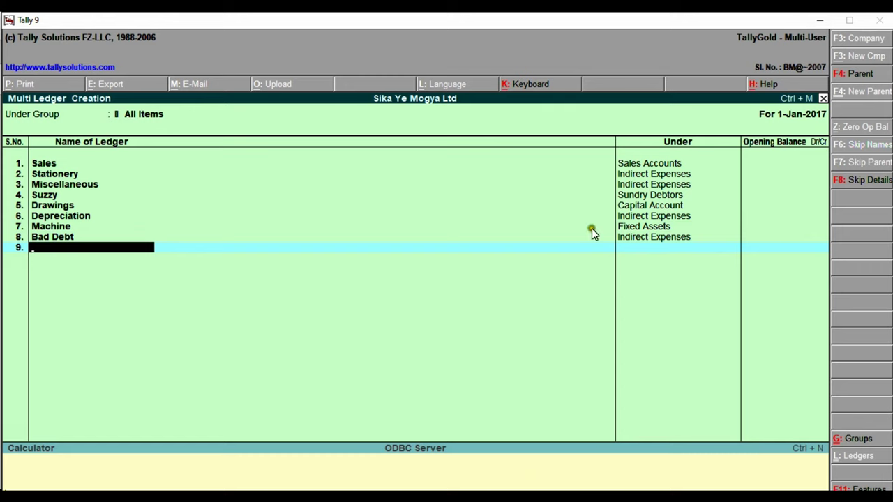
- Switch to the case document in Adobe Acrobat Reader and highlight Trade Expense and the creditor in row 20
left_click(819, 19)
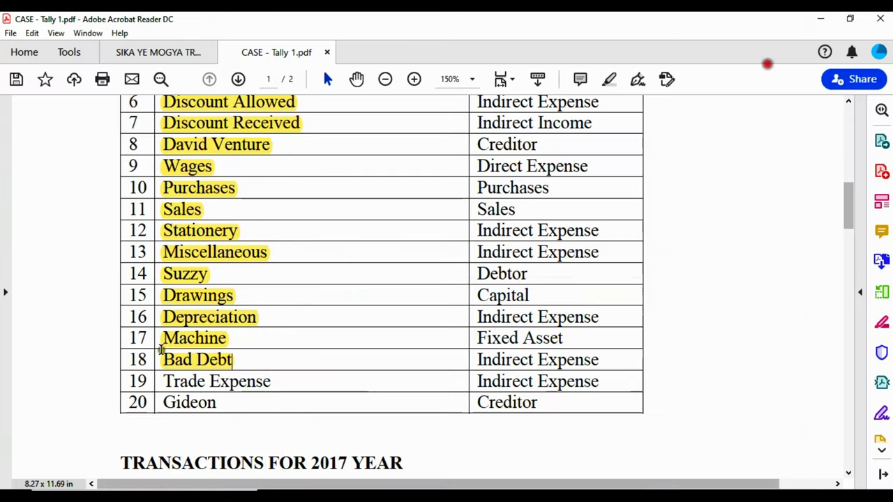
left_click_drag(164, 382, 271, 383)
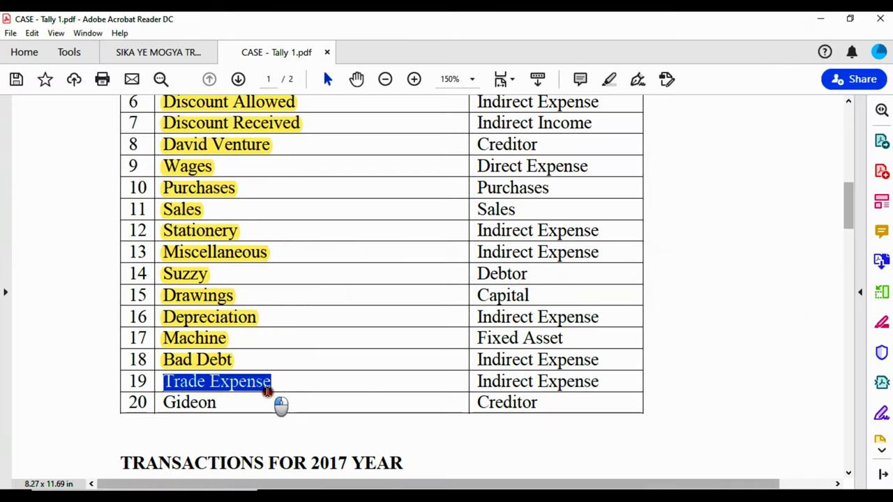
left_click(285, 361)
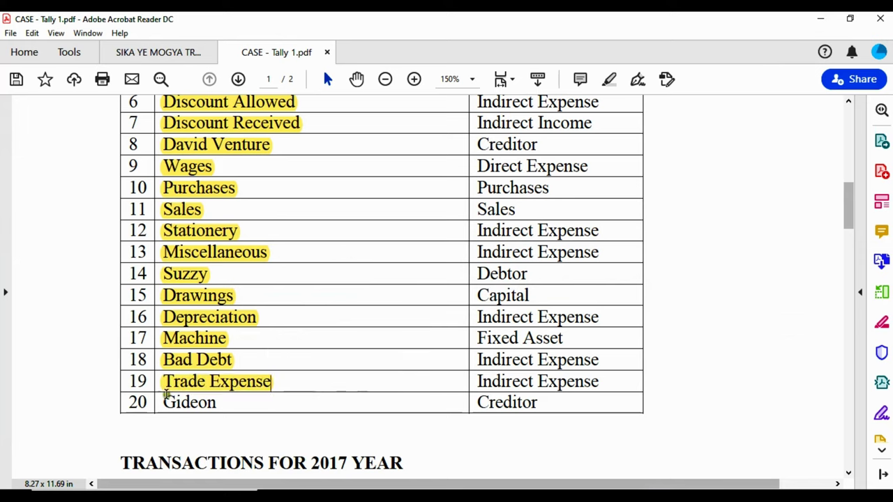
left_click_drag(163, 402, 219, 399)
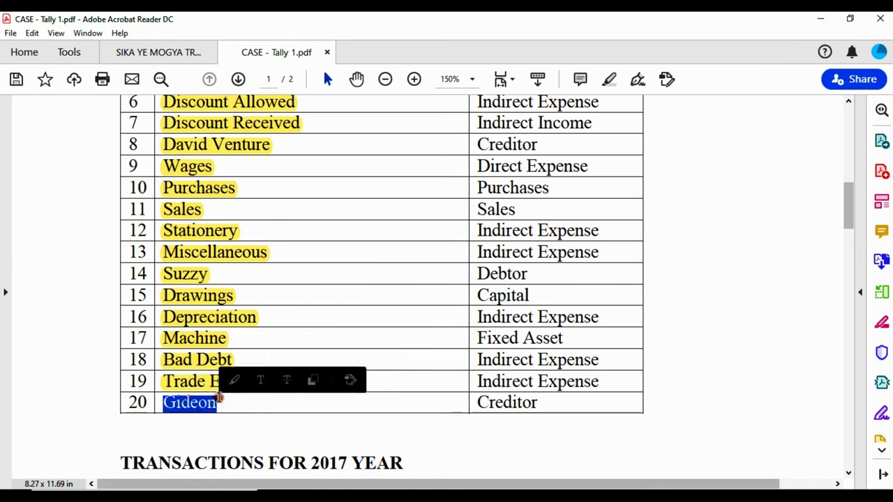
left_click(237, 382)
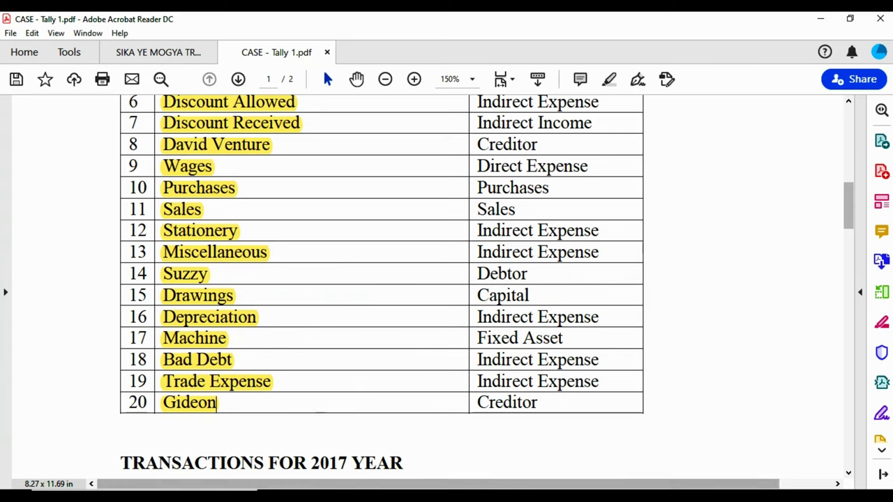
- Return to Tally 9 and add the Trade Expense ledger under Indirect Expenses, leaving its opening balance blank
key("alt+Tab")
type("Trade")
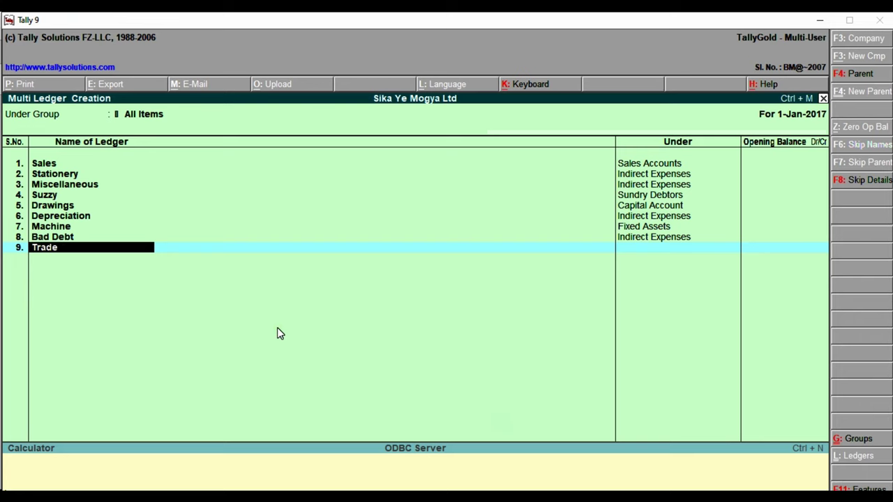
type(" Expenses")
key("BackSpace")
key("Return")
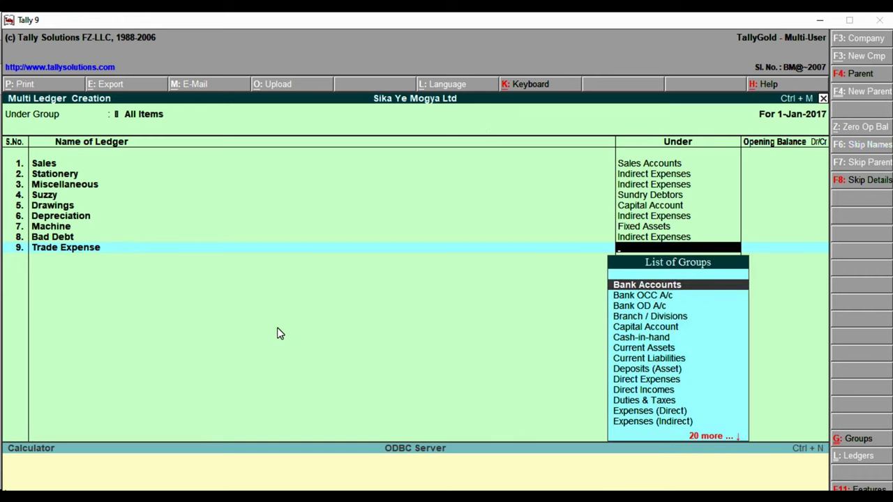
type("Indire")
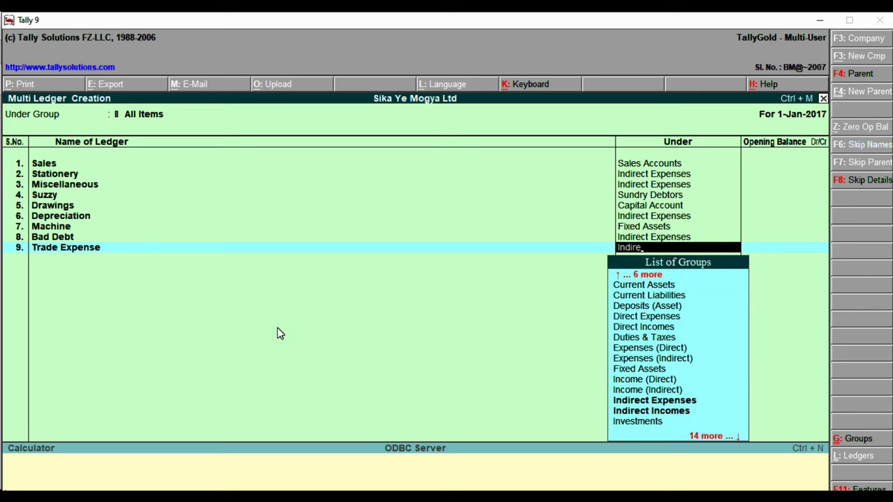
key("Return")
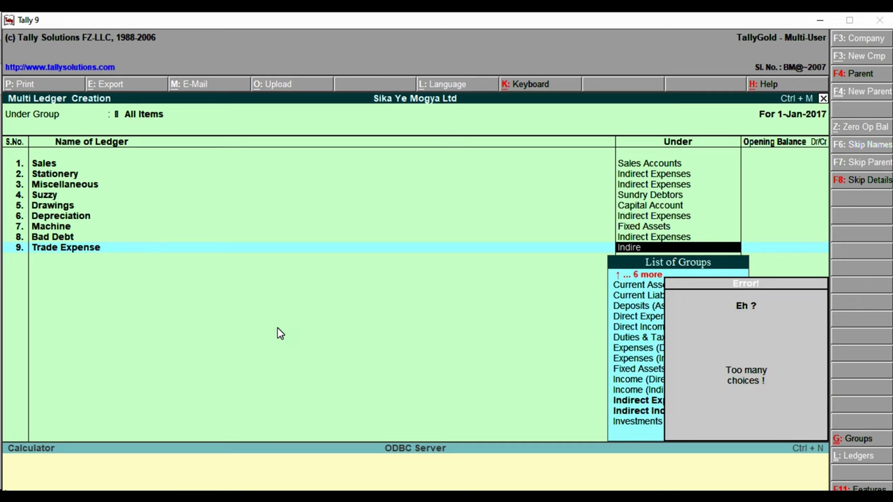
key("Down")
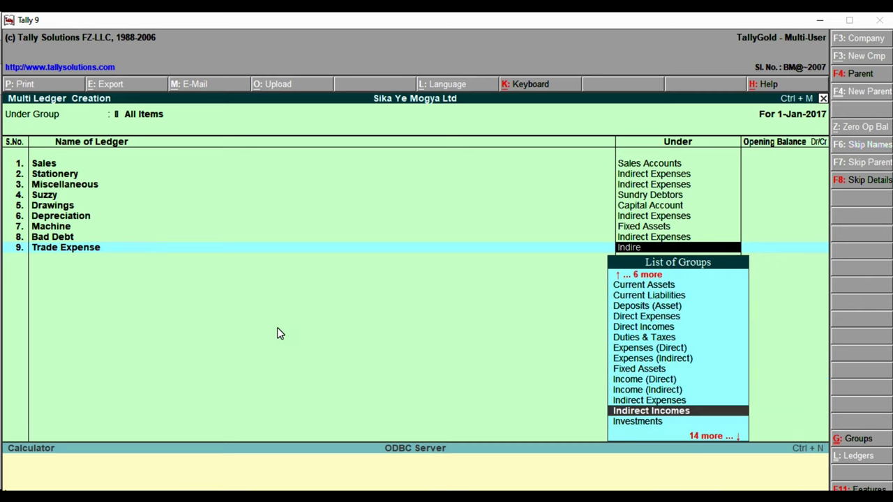
key("Up")
key("Return")
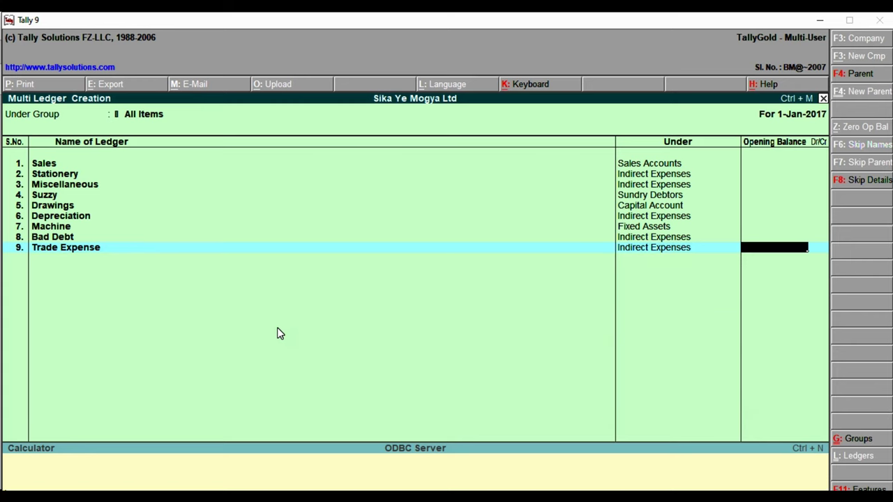
key("Return")
- Add the creditor from row 20 under Sundry Creditors without an opening balance and accept the multi-ledger list
type("Gideon")
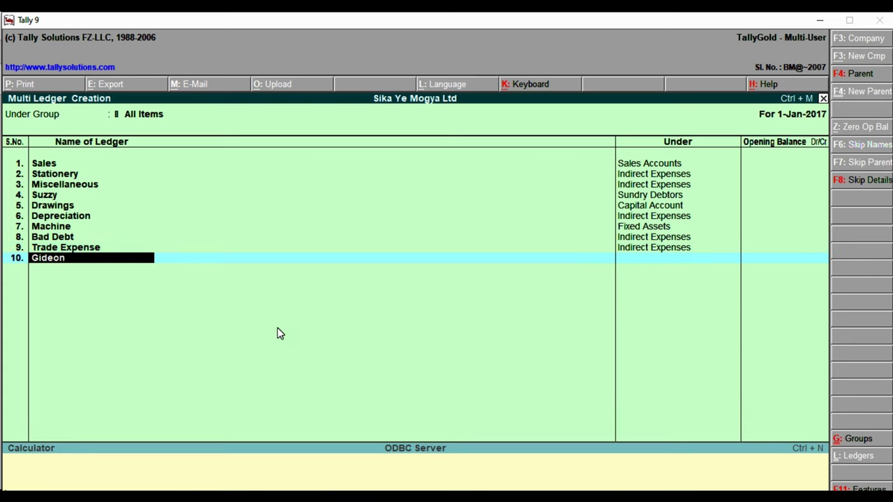
key("Return")
type("Sundr")
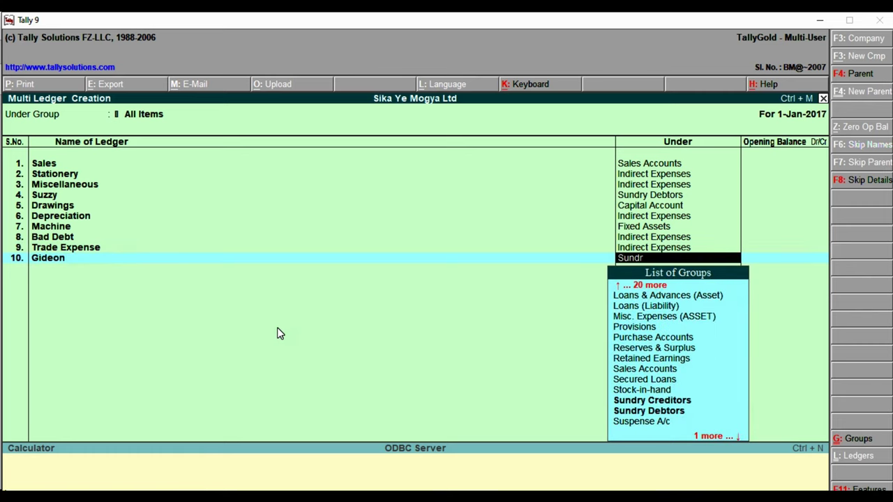
key("Return")
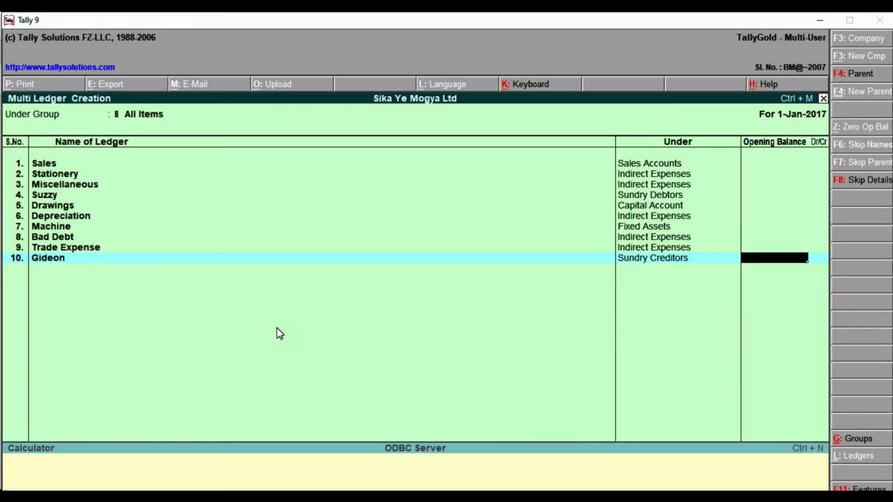
key("Return")
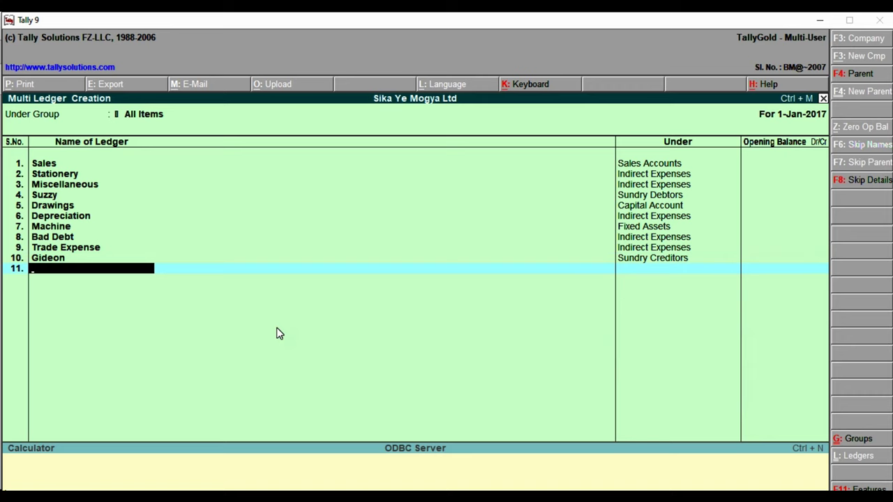
key("Return")
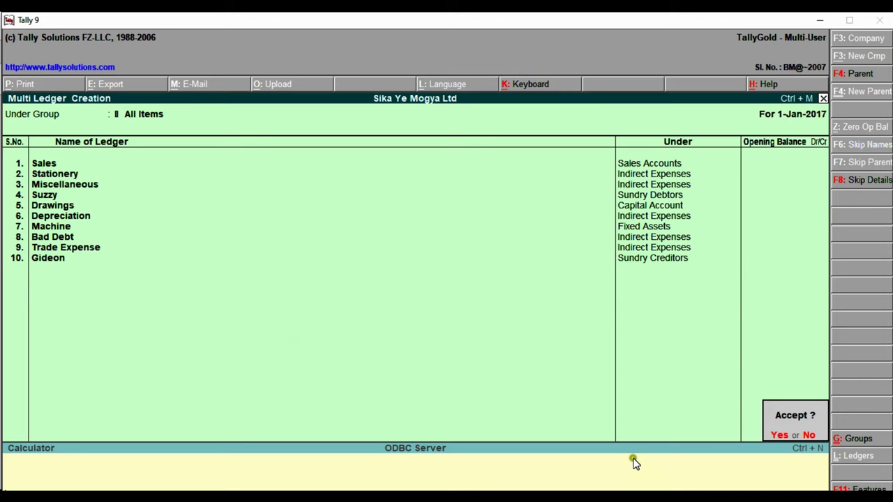
key("Escape")
key("Escape")
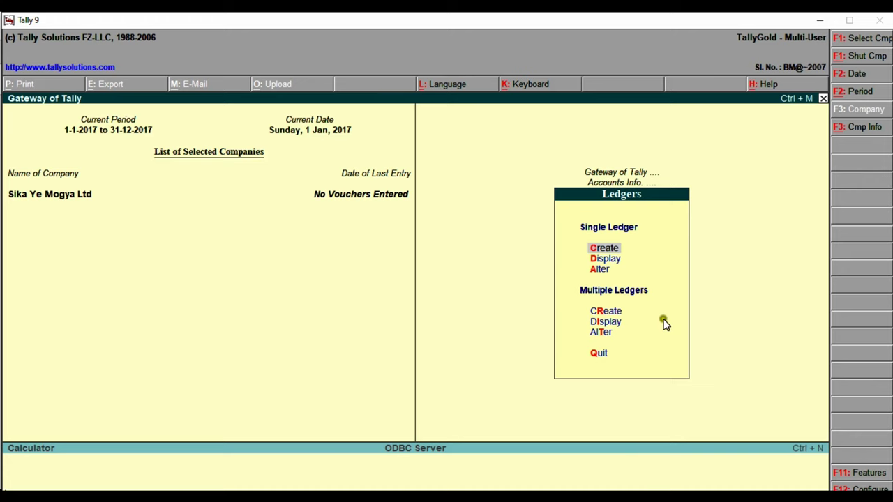
- Display the company's single-ledger list and look through the created ledgers and their aliases
left_click(621, 297)
left_click(609, 264)
left_click(608, 265)
left_click(607, 266)
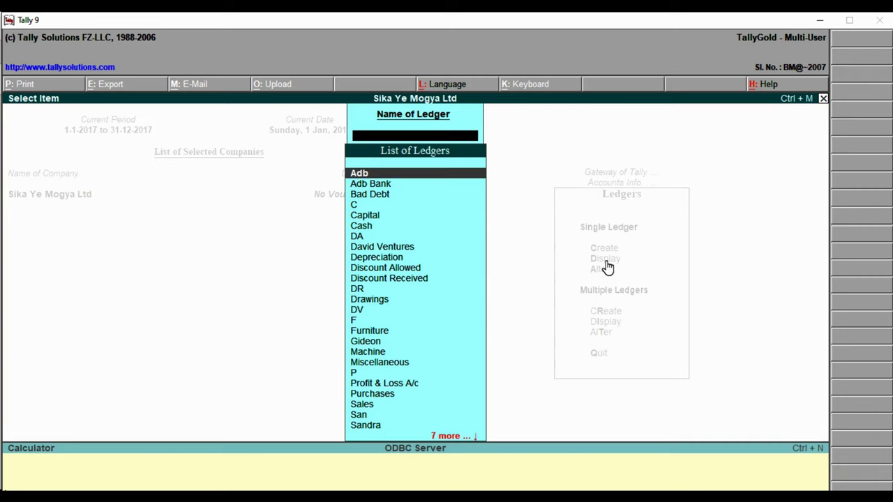
key("Down")
key("Down")
key("Down")
key("Down")
key("Down")
key("Down")
key("Down")
key("Down")
key("Down")
key("Down")
key("Down")
key("Down")
key("Down")
key("Down")
key("Down")
key("Down")
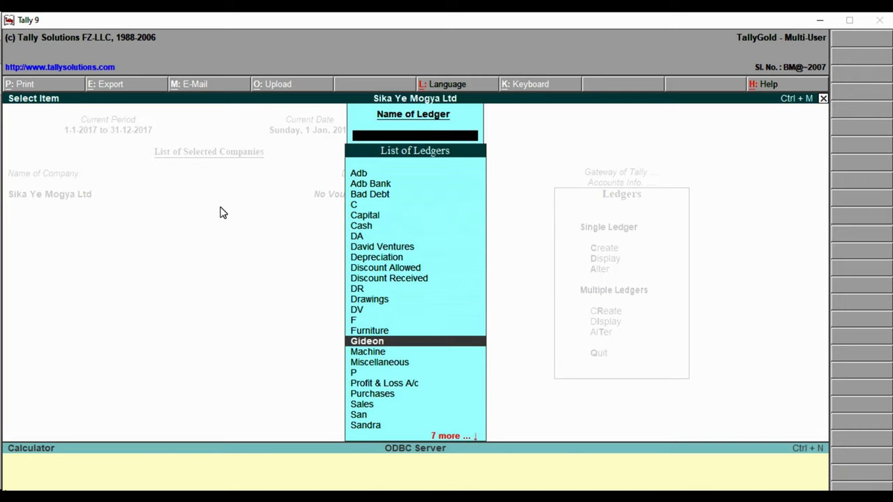
key("Down")
key("Down")
key("Down")
key("Down")
key("Down")
key("Down")
key("Down")
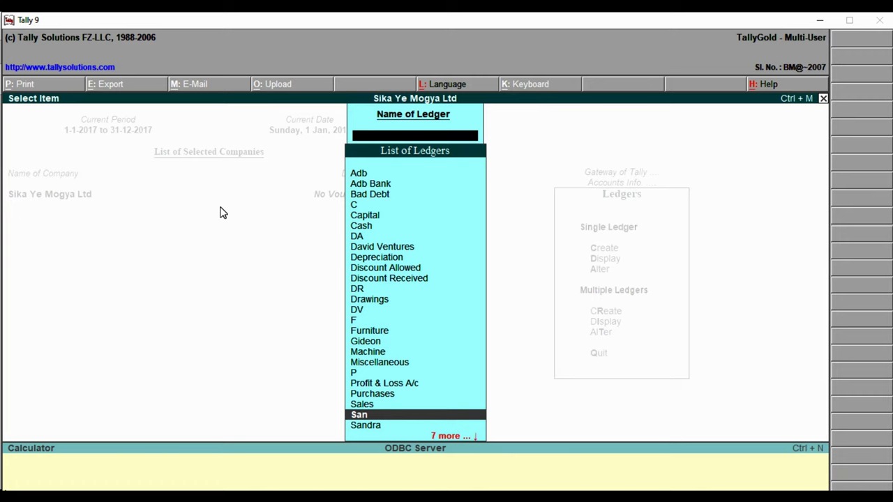
key("Up")
key("Up")
key("Up")
key("Up")
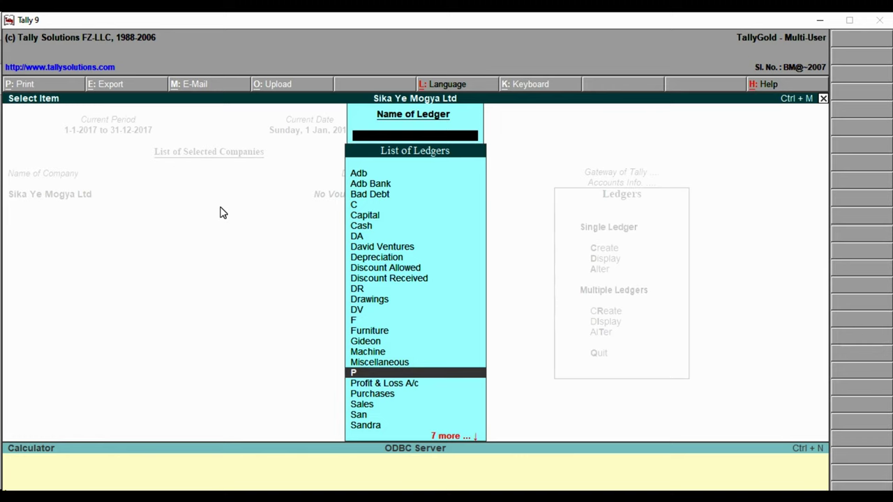
key("Escape")
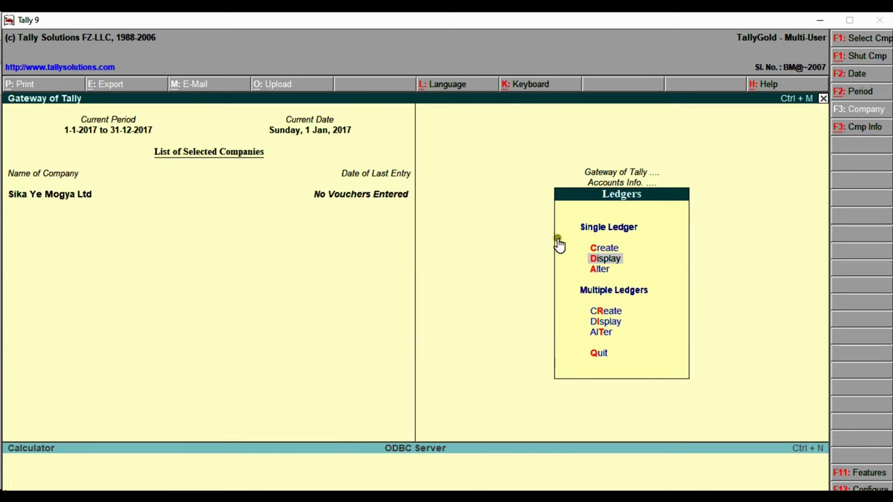
- Alter the single ledger Miscellaneous to give it the alias M, and save the change
left_click(600, 274)
left_click(600, 274)
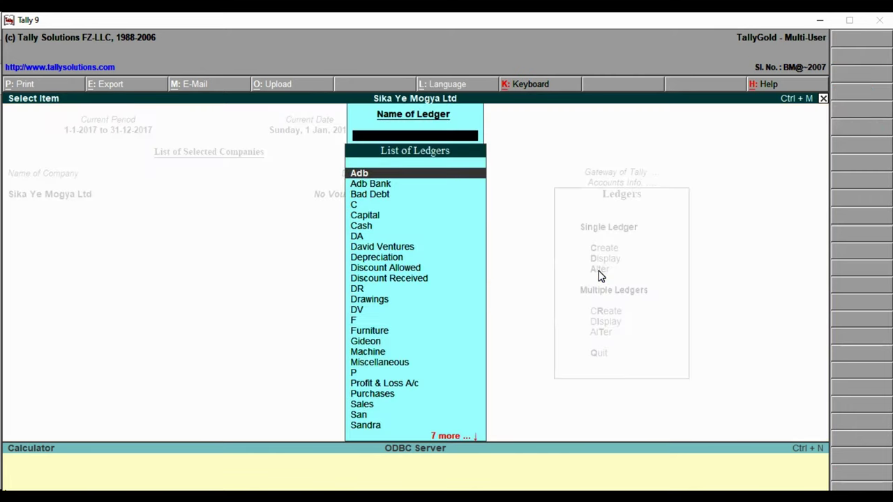
key("Down")
key("Down")
key("Down")
key("Down")
key("Down")
key("Down")
key("Down")
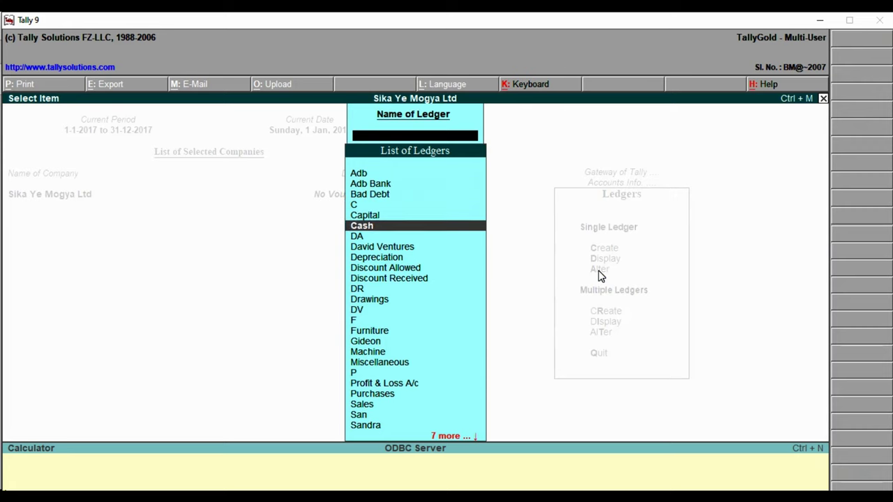
key("Down")
key("Down")
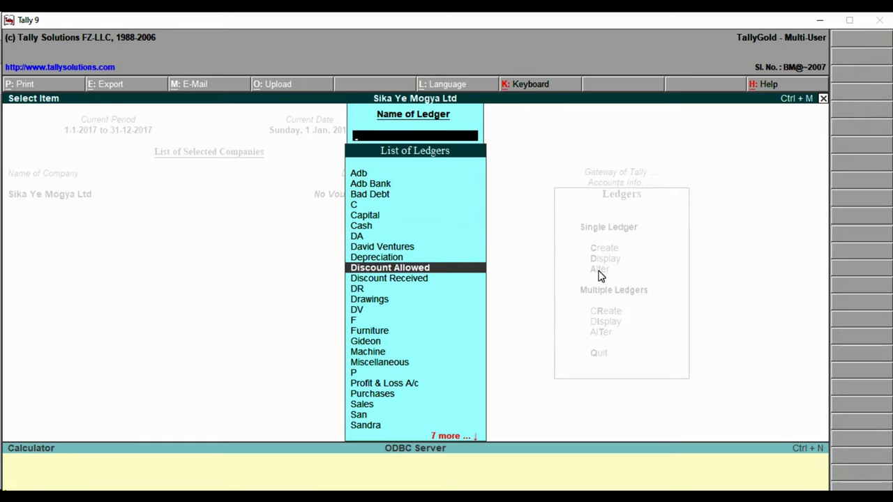
key("Down")
key("Down")
key("Down")
key("Down")
key("Down")
key("Down")
key("Down")
key("Down")
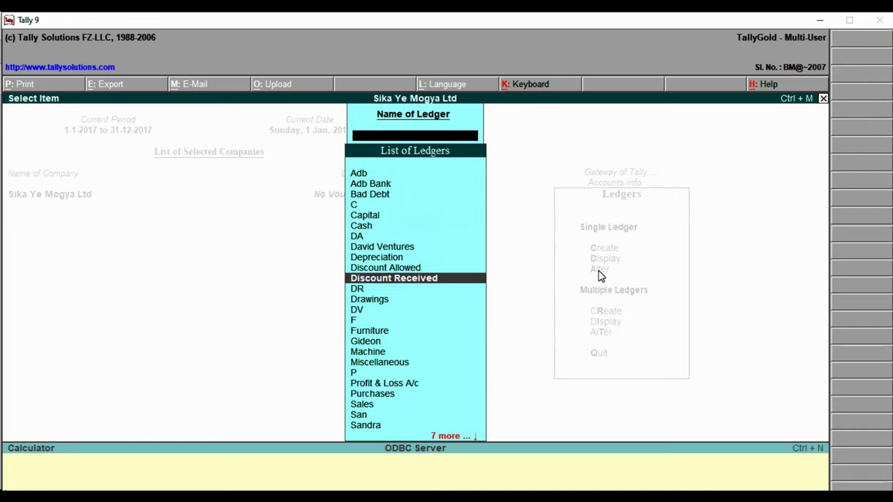
key("Down")
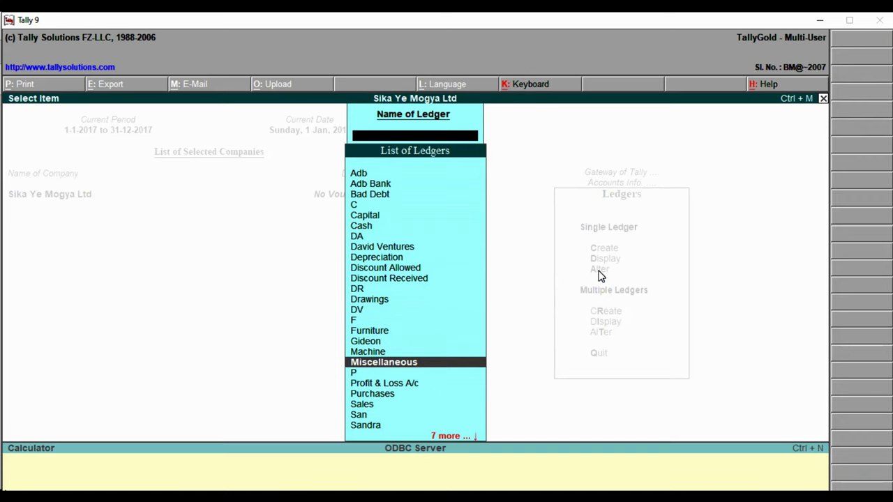
key("Return")
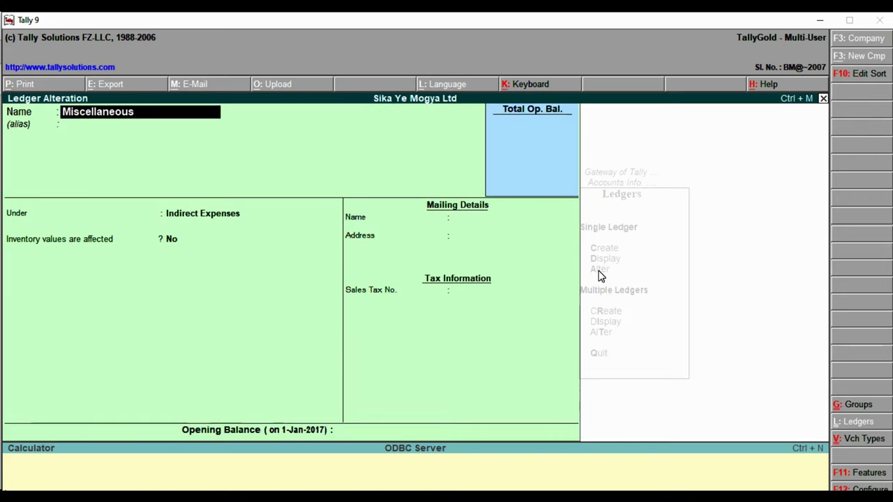
key("Return")
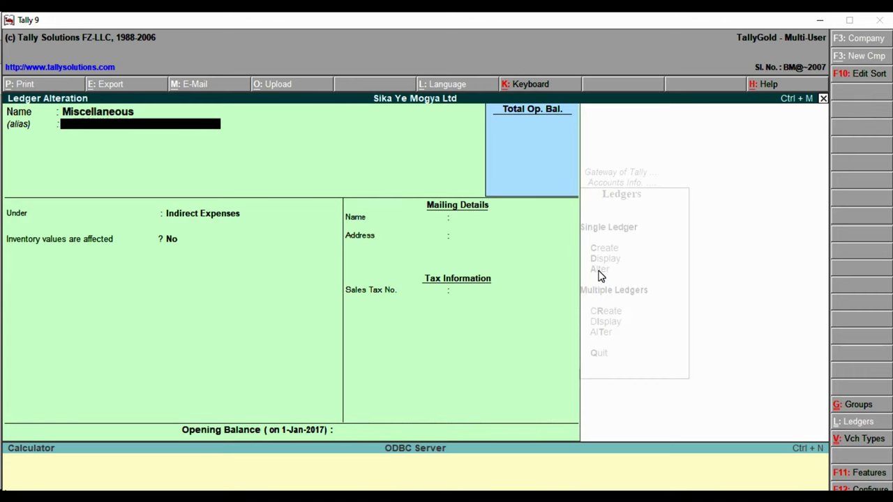
type("M")
key("Return")
key("Return")
key("Return")
key("Return")
key("Return")
key("Return")
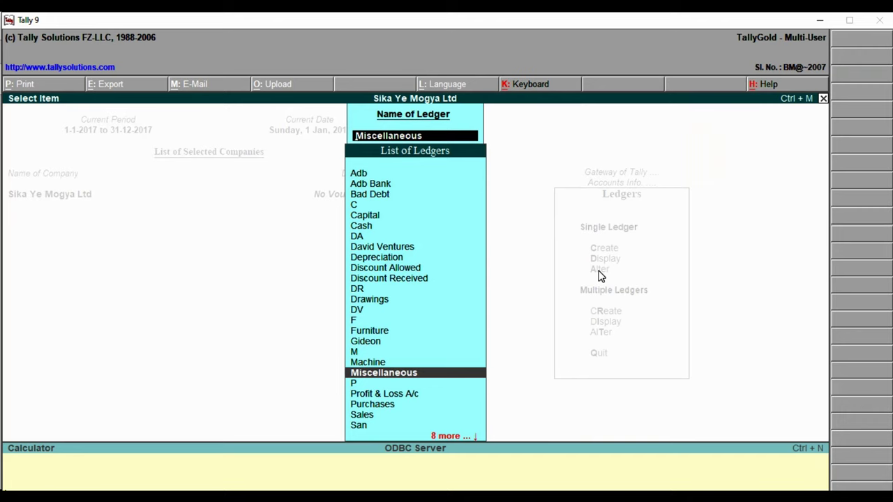
key("Escape")
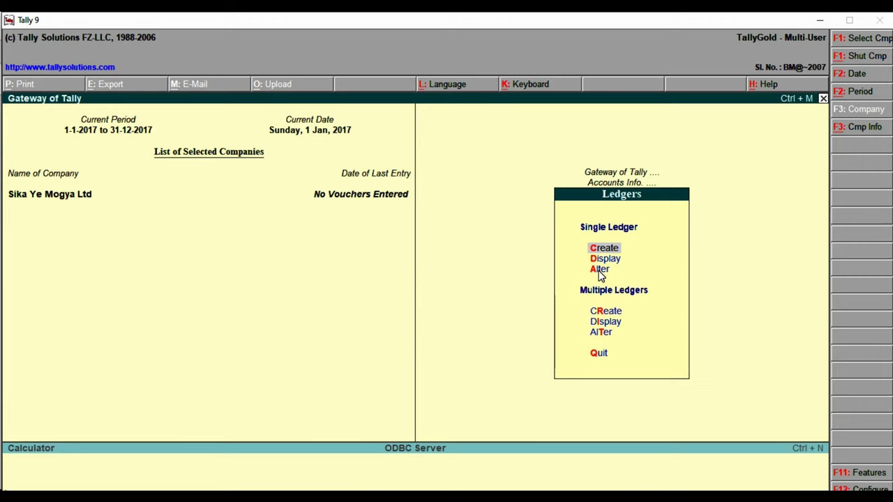
- Try deleting the Adb Bank ledger from its alteration screen and cancel the deletion
key("Escape")
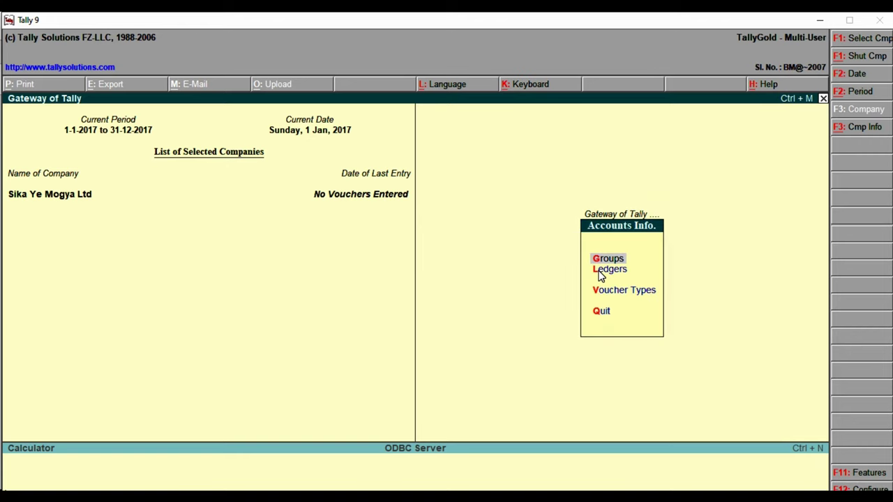
left_click(598, 271)
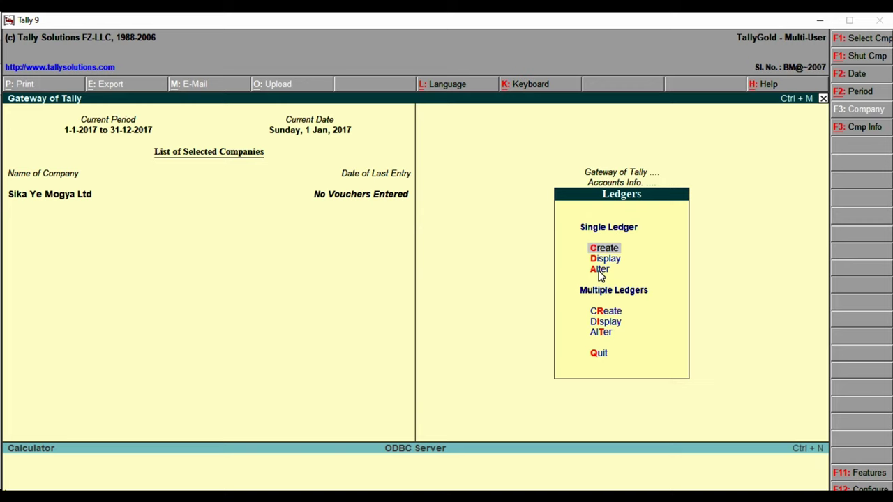
left_click(600, 270)
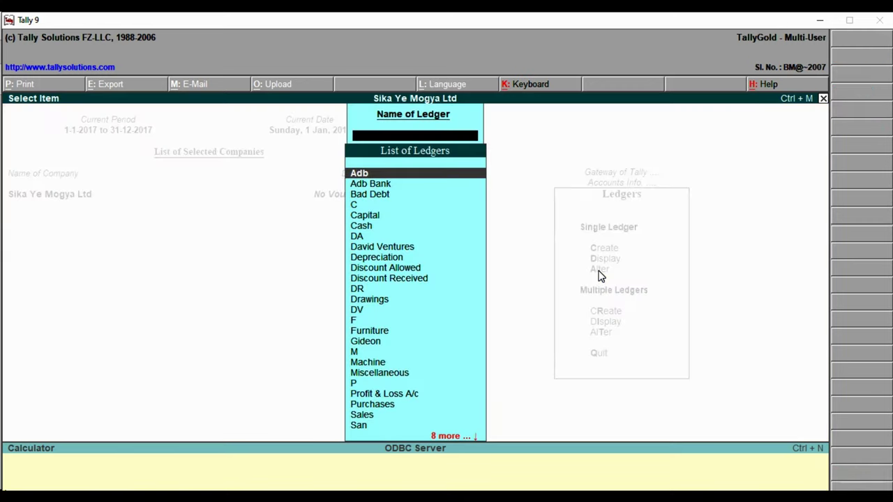
key("Down")
key("Up")
key("Down")
key("Return")
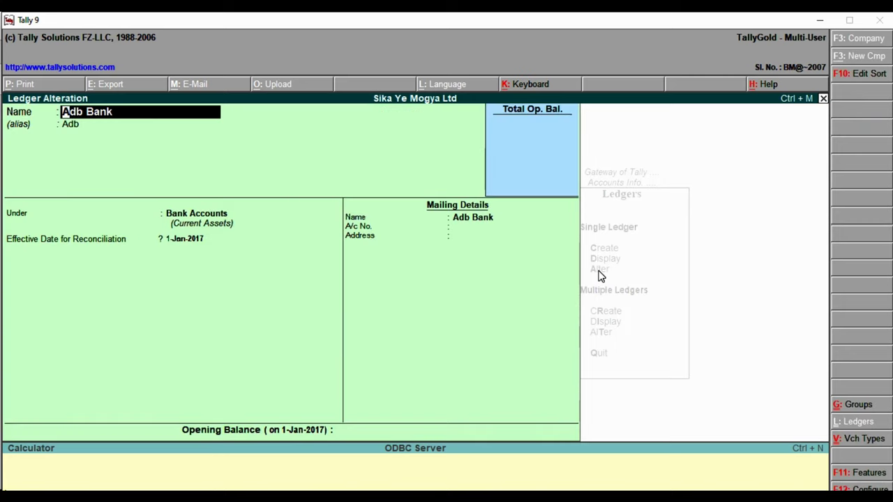
key("alt+d")
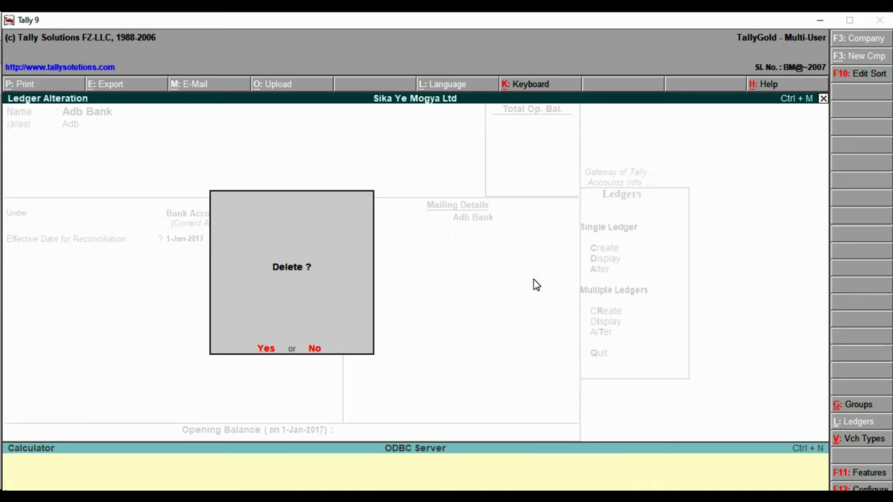
key("Escape")
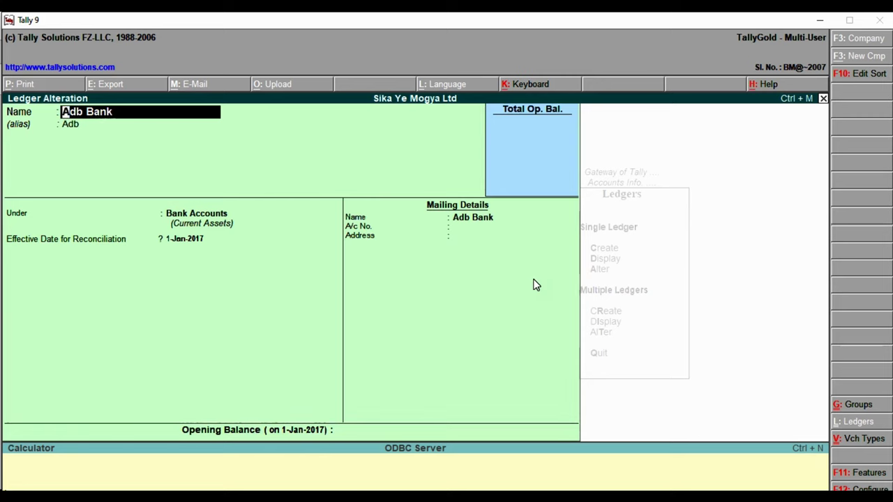
right_click(534, 283)
right_click(533, 283)
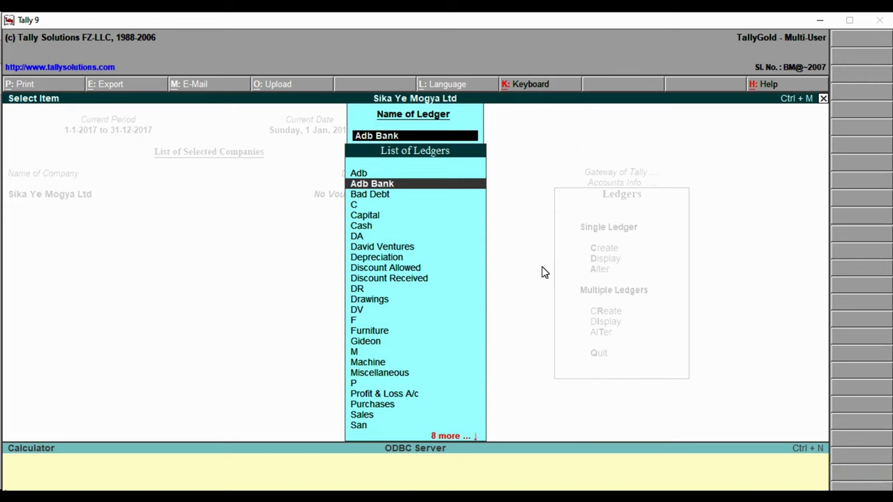
- Switch to the case document in Adobe Acrobat Reader and highlight the heading TRANSACTIONS FOR 2017 YEAR
left_click(816, 31)
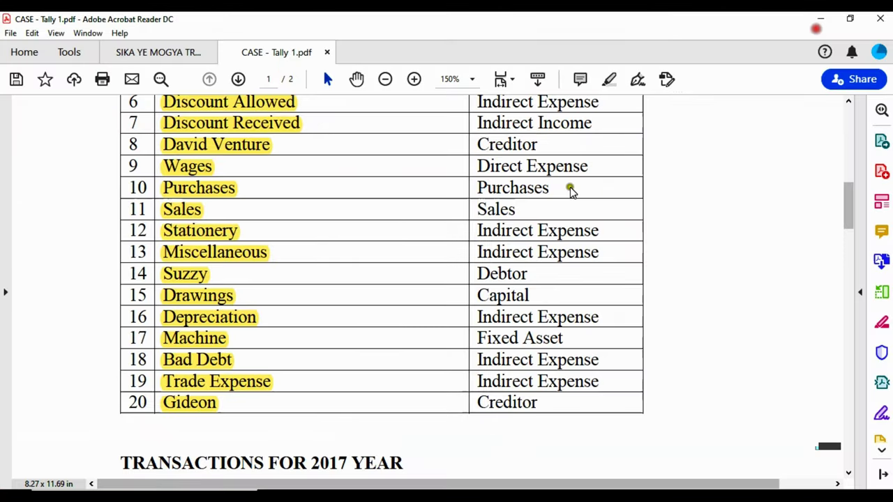
scroll(478, 231, "down", 4)
scroll(477, 234, "down", 4)
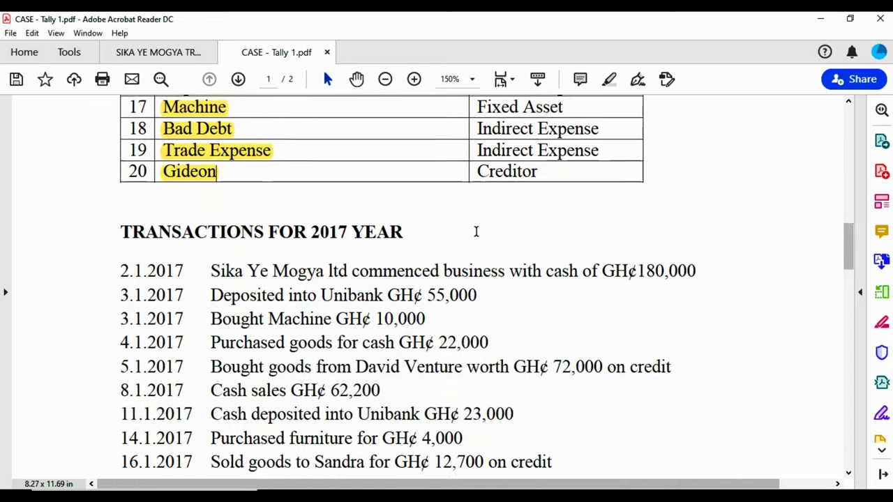
scroll(477, 231, "down", 1)
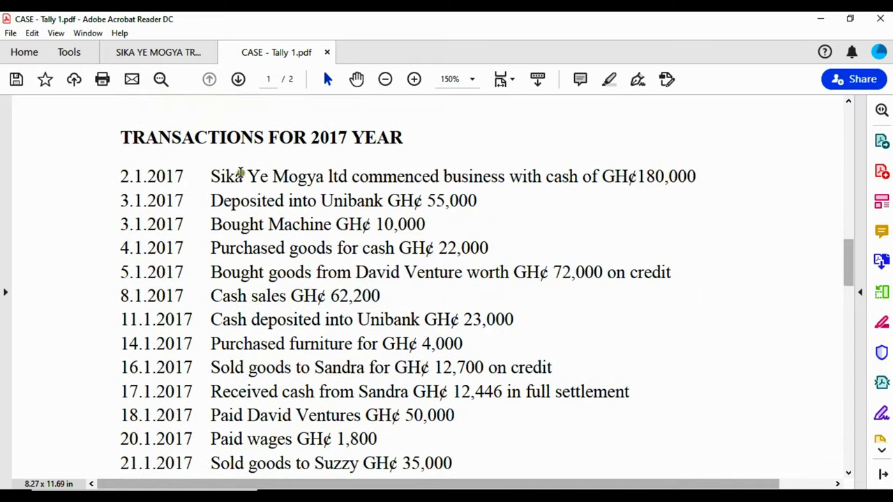
left_click_drag(111, 139, 405, 149)
left_click(373, 144)
left_click_drag(122, 131, 397, 140)
left_click(398, 117)
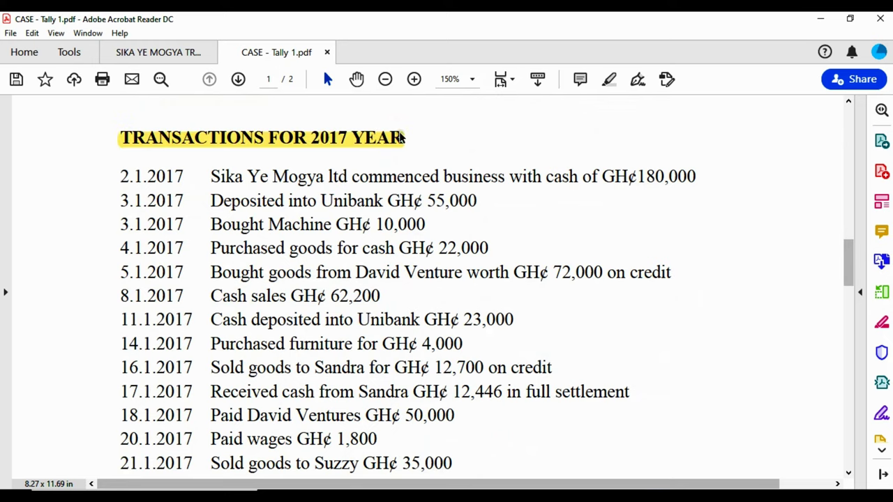